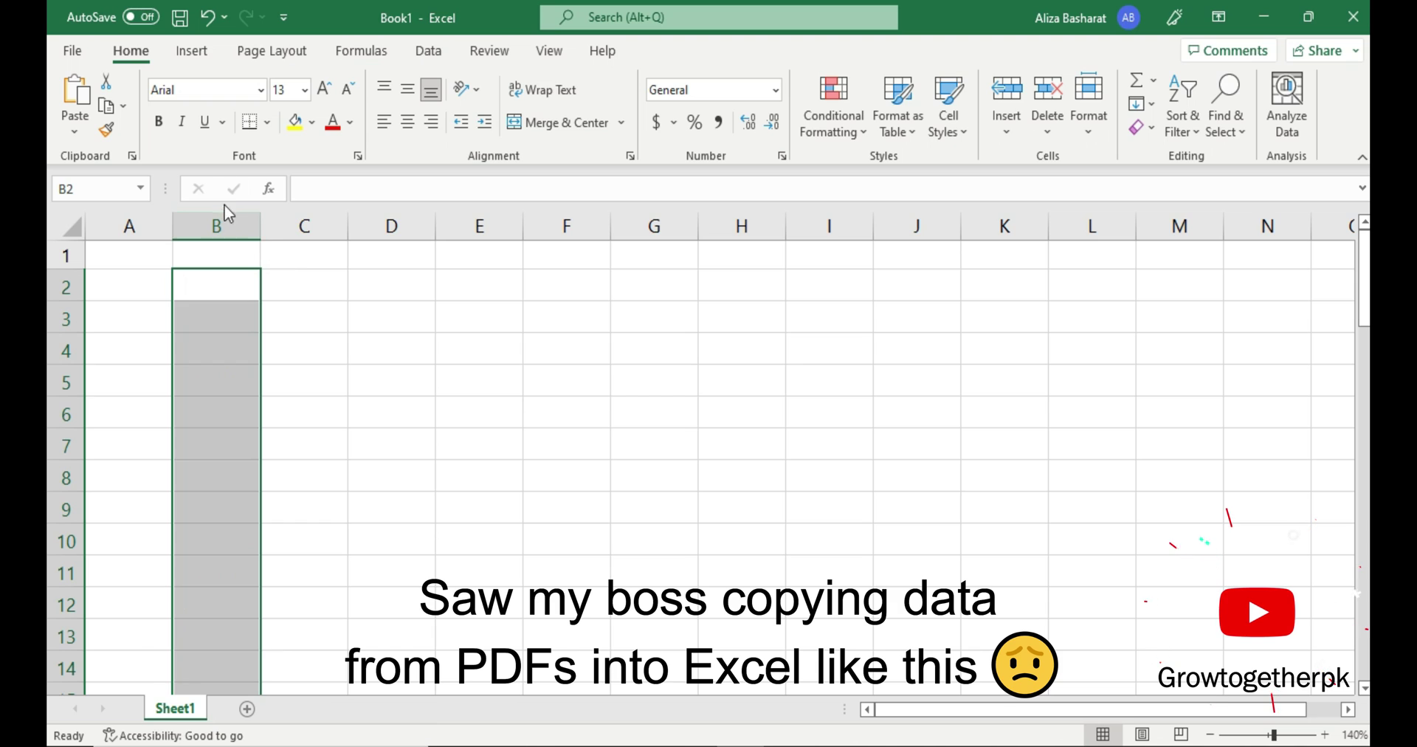
- Import ast_sci_data_tables_sample.pdf from the Documents folder inside Downloads as a PDF data source
click(415, 59)
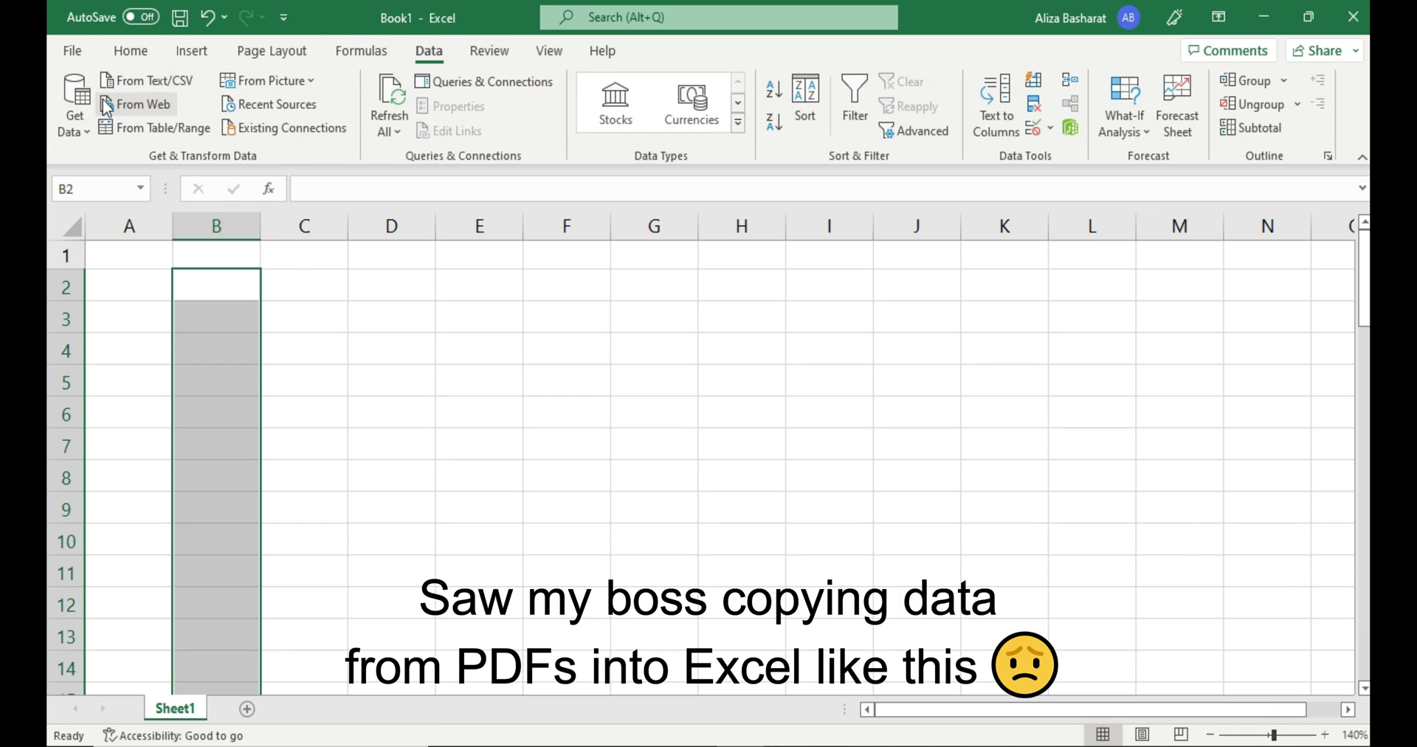
click(78, 118)
mouse_move(127, 175)
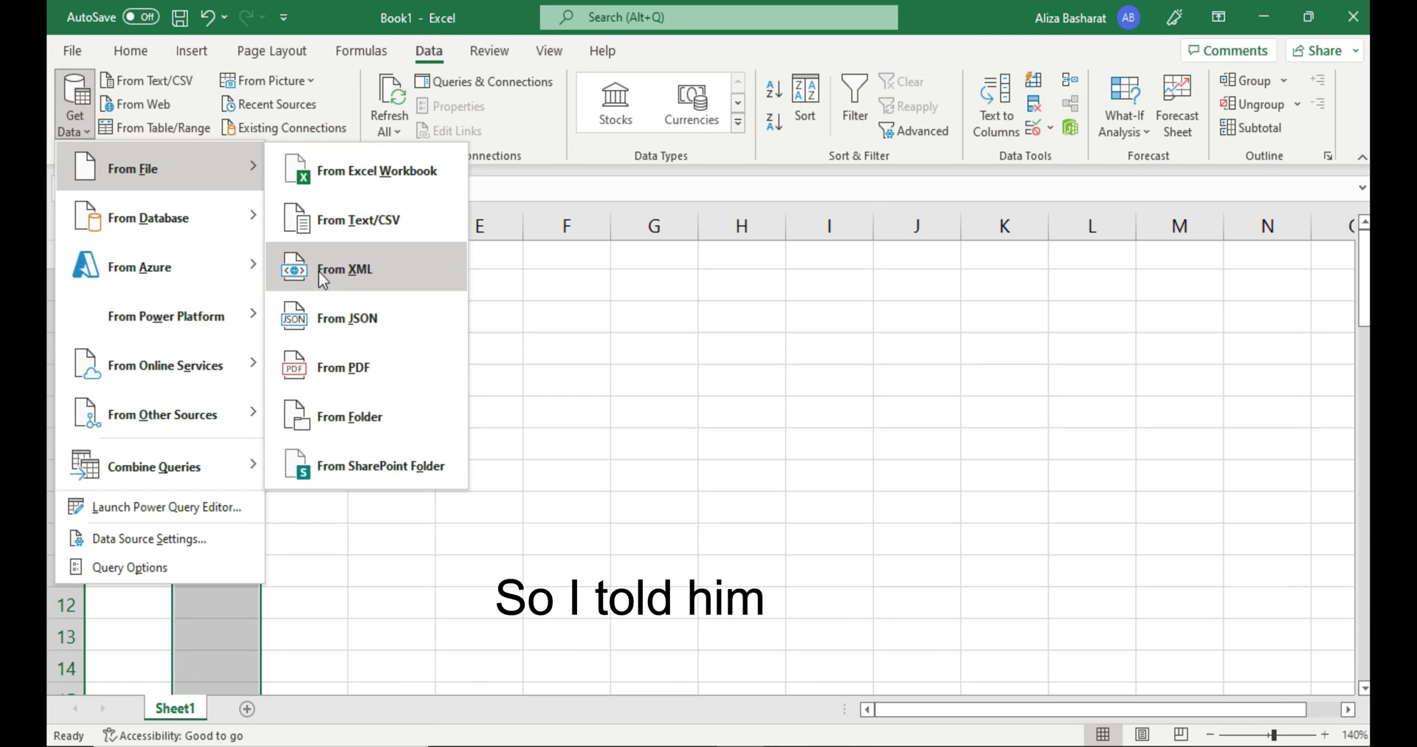
click(329, 357)
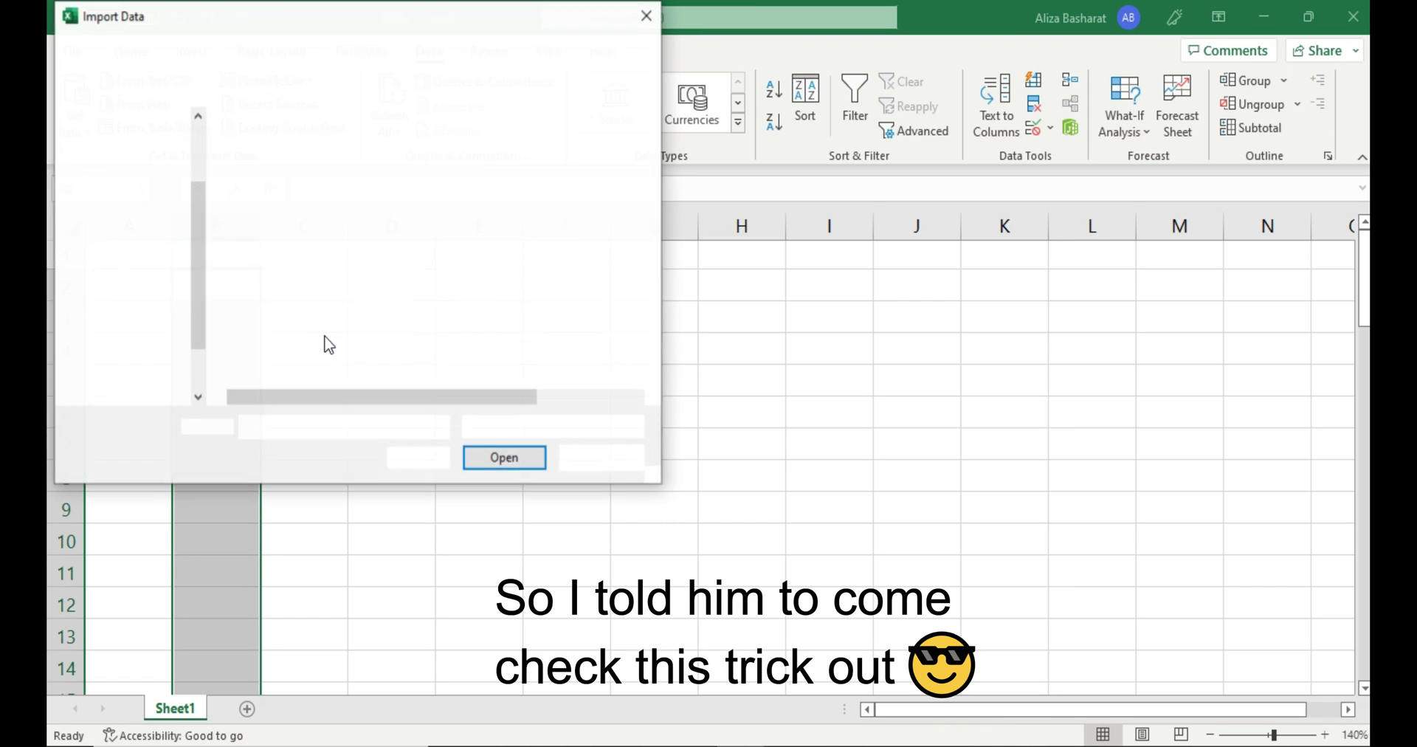
click(148, 258)
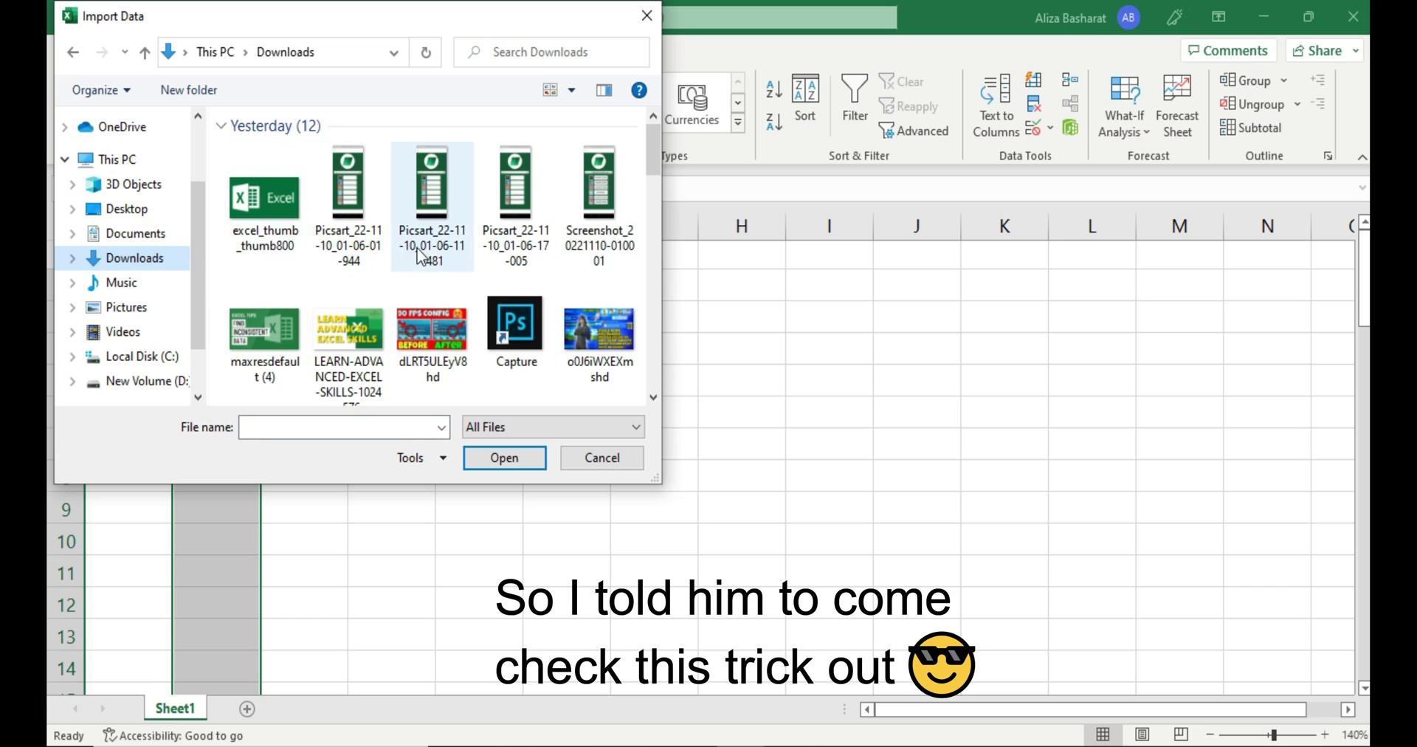
drag(652, 156, 654, 292)
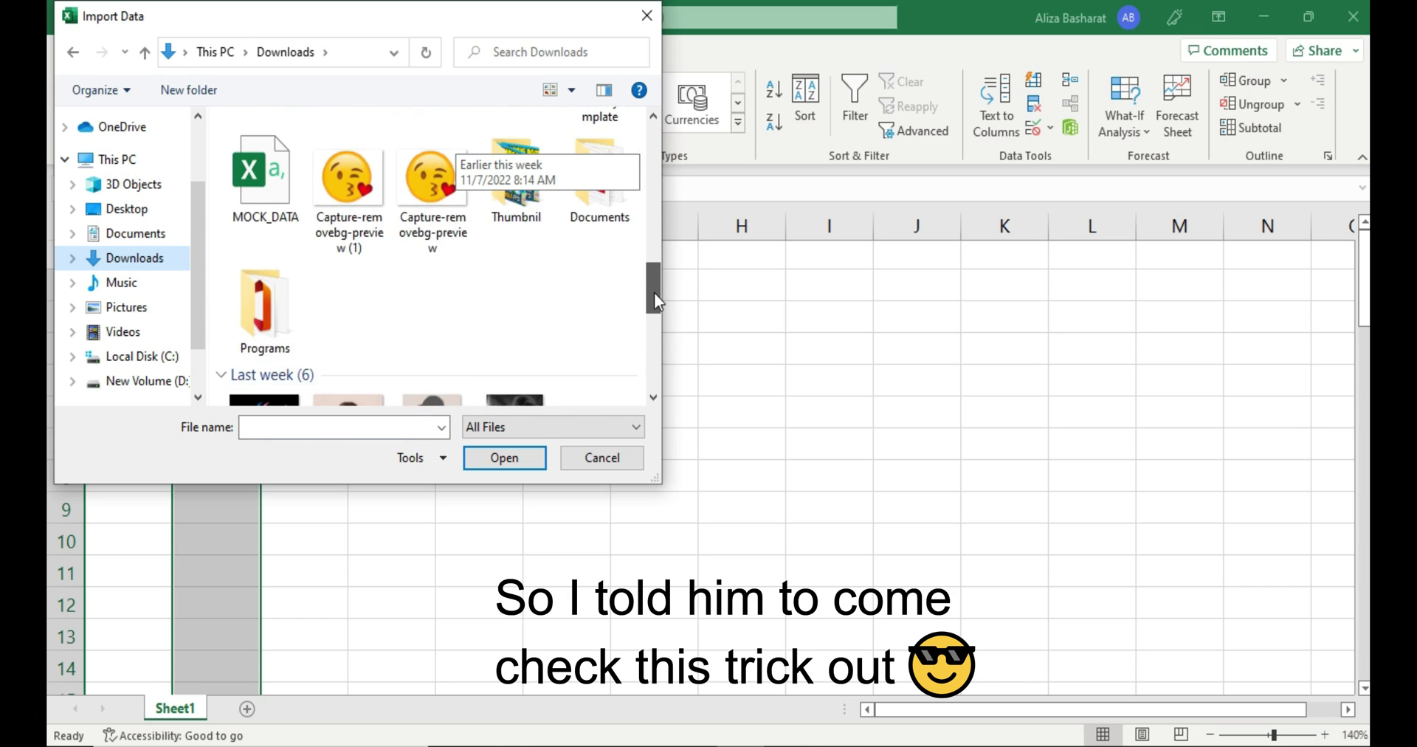
double_click(604, 216)
click(319, 174)
click(489, 459)
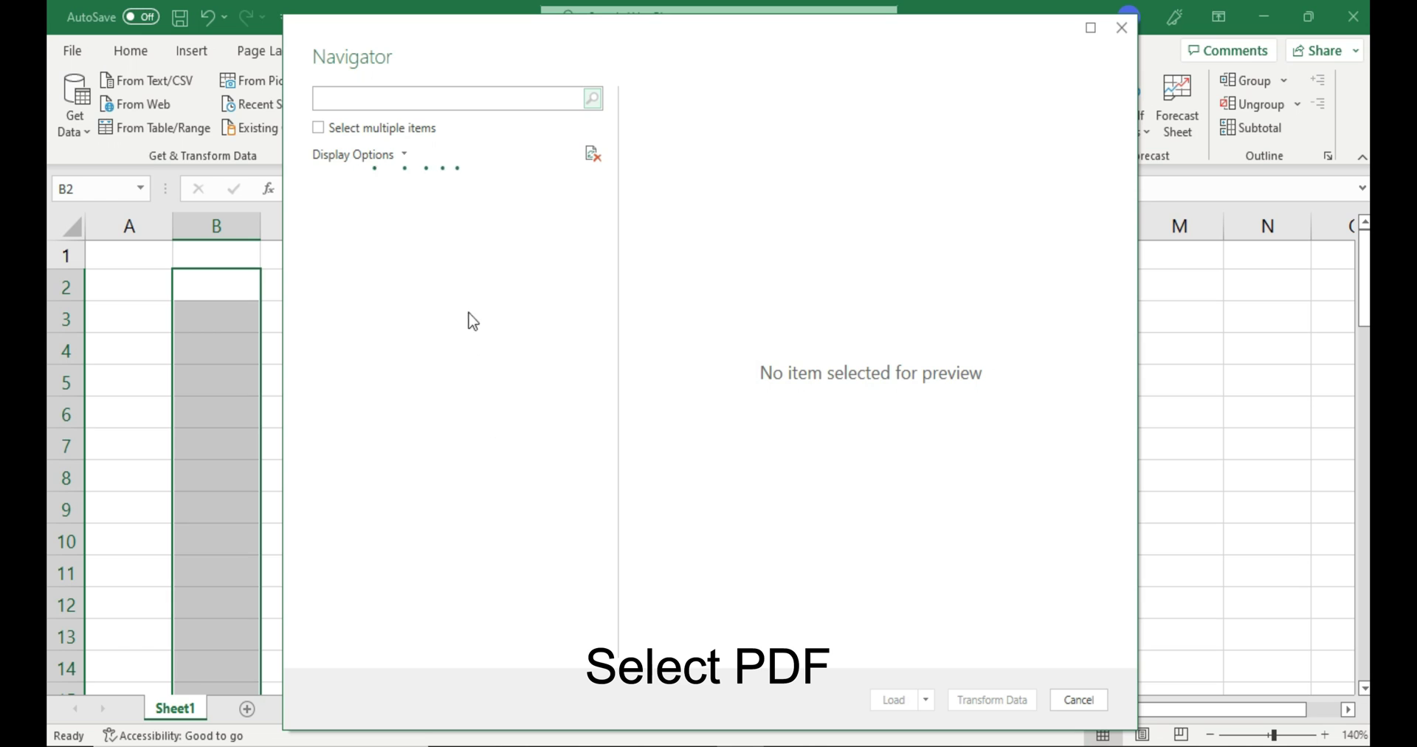
- Preview the PDF's tables and load Table003 (Page 2) into the workbook
click(430, 261)
click(432, 236)
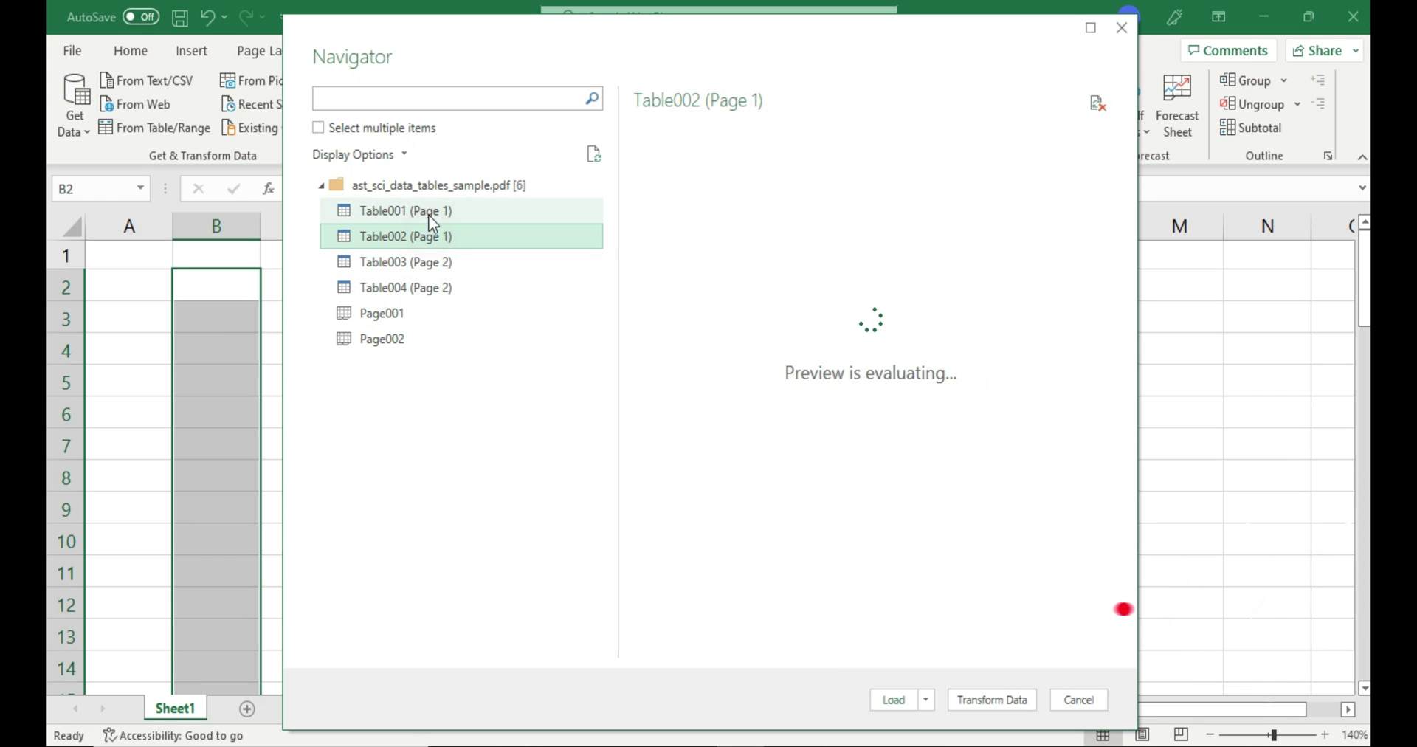
click(430, 214)
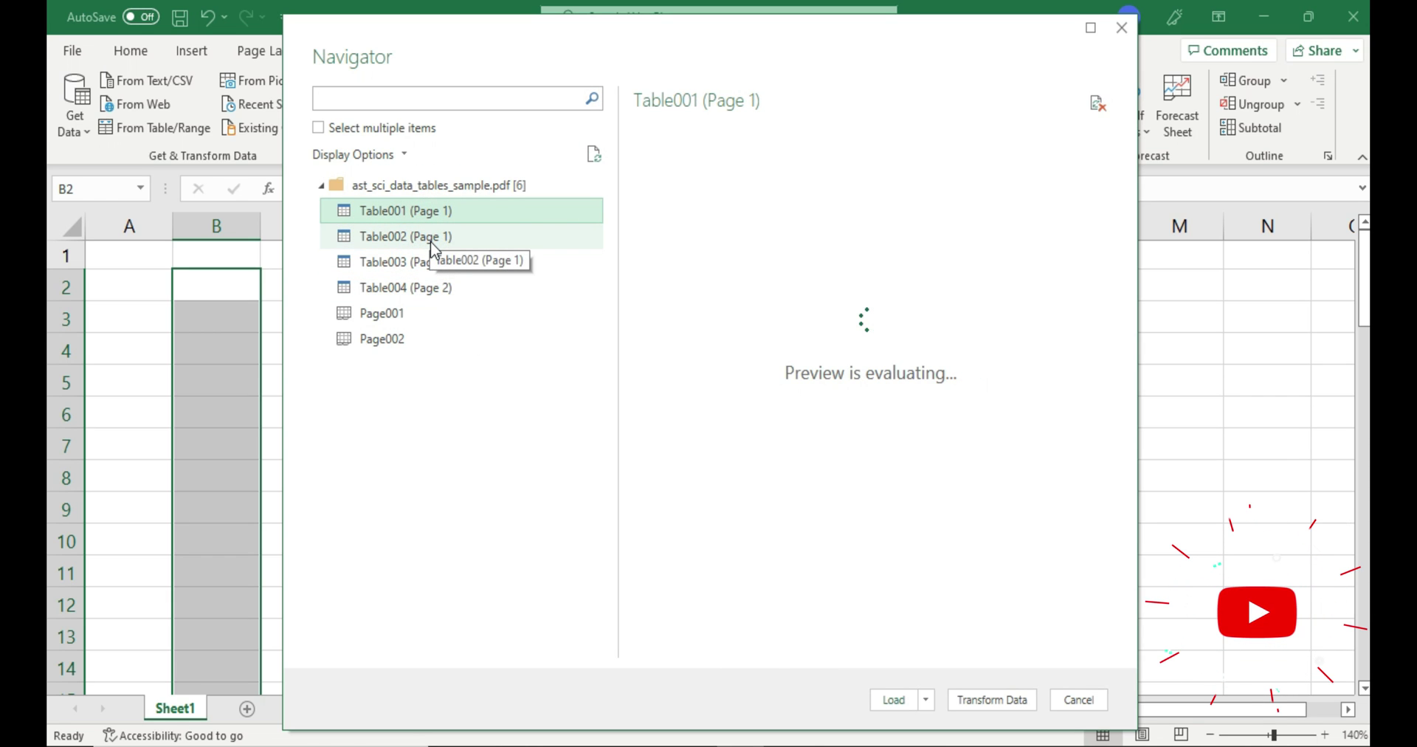
click(432, 238)
click(434, 284)
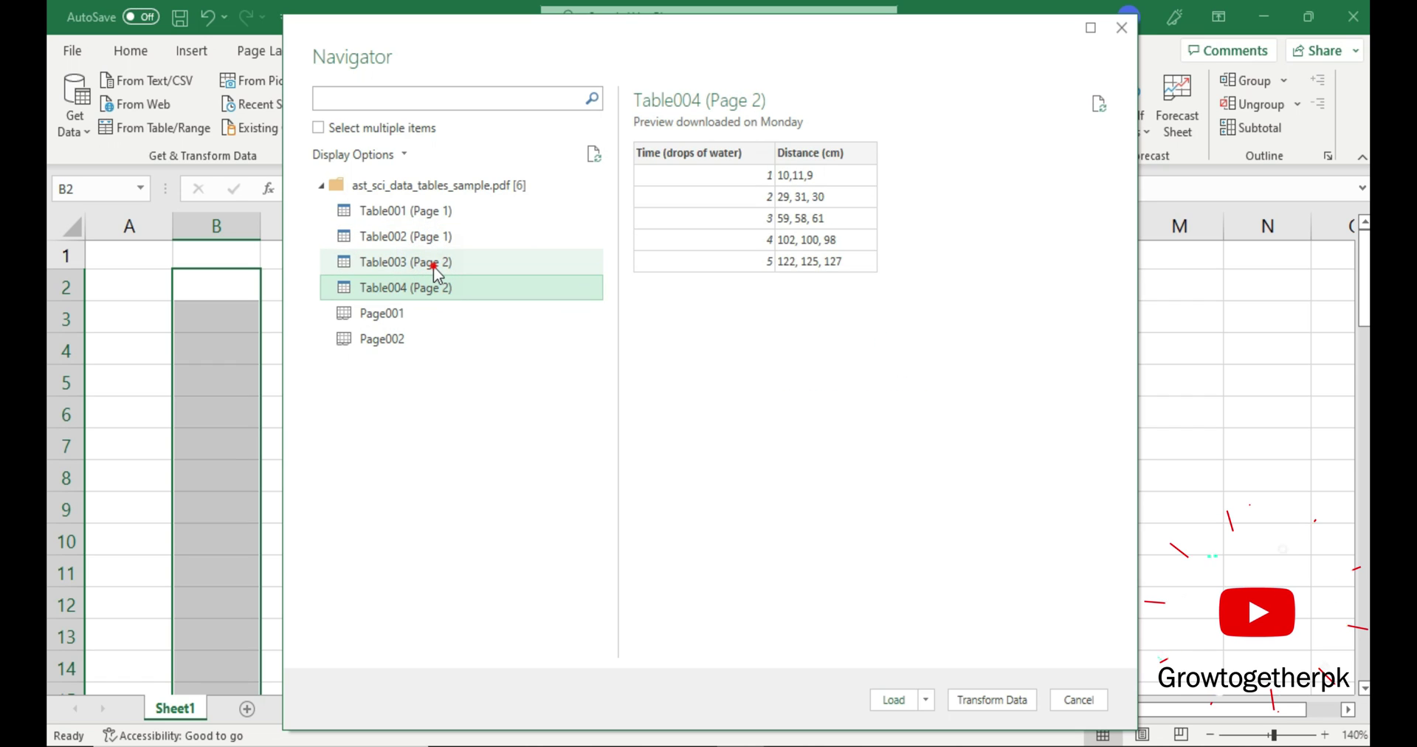
click(432, 266)
click(893, 698)
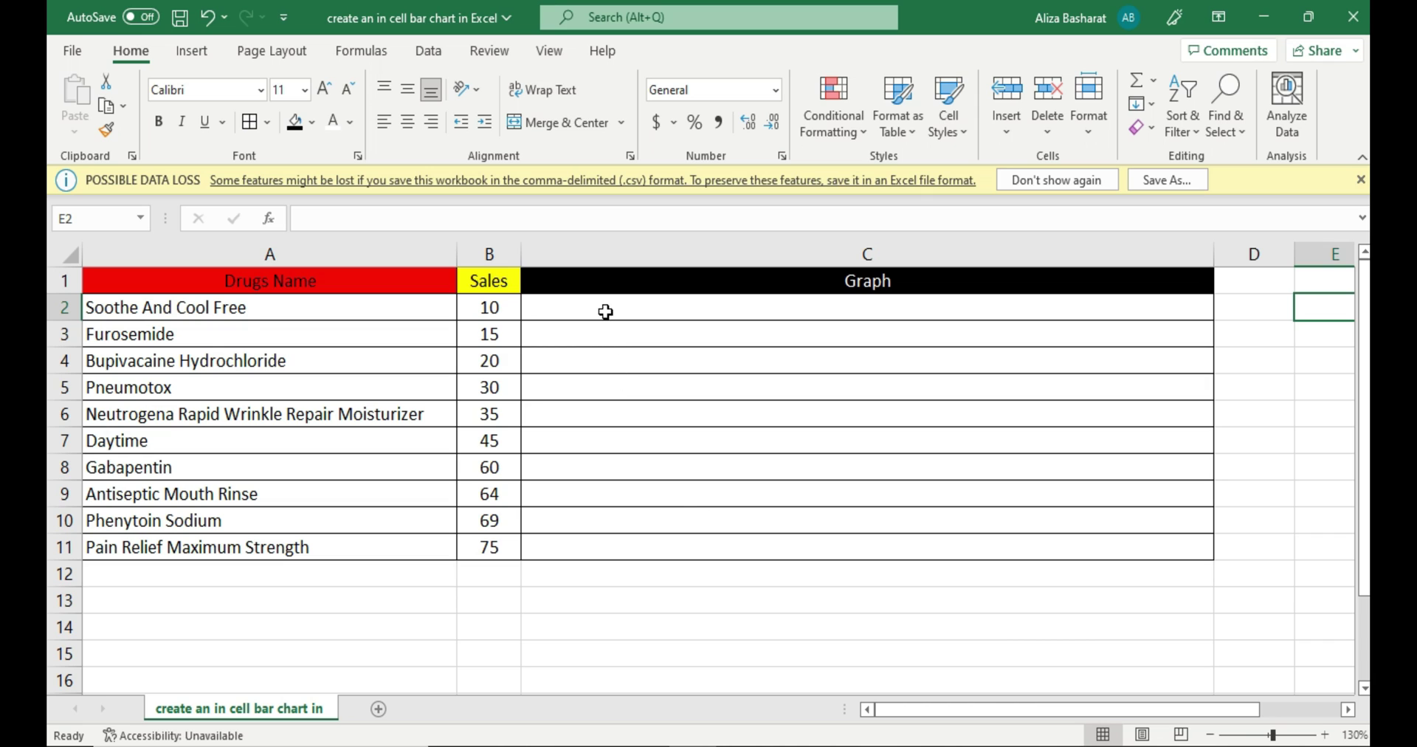
- In the create an in cell bar chart workbook, enter =REPT("█",B2) in cell C2 of the Graph column
click(605, 312)
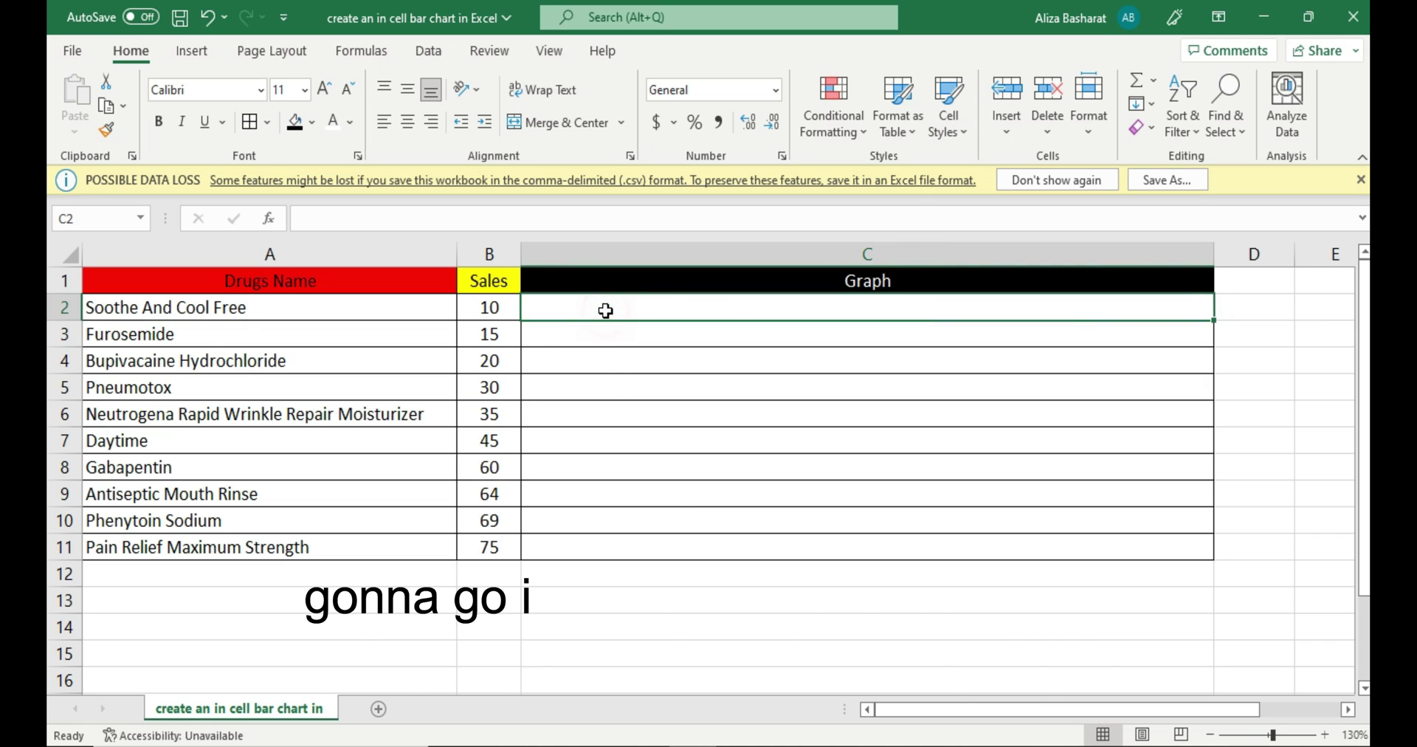
text(=re)
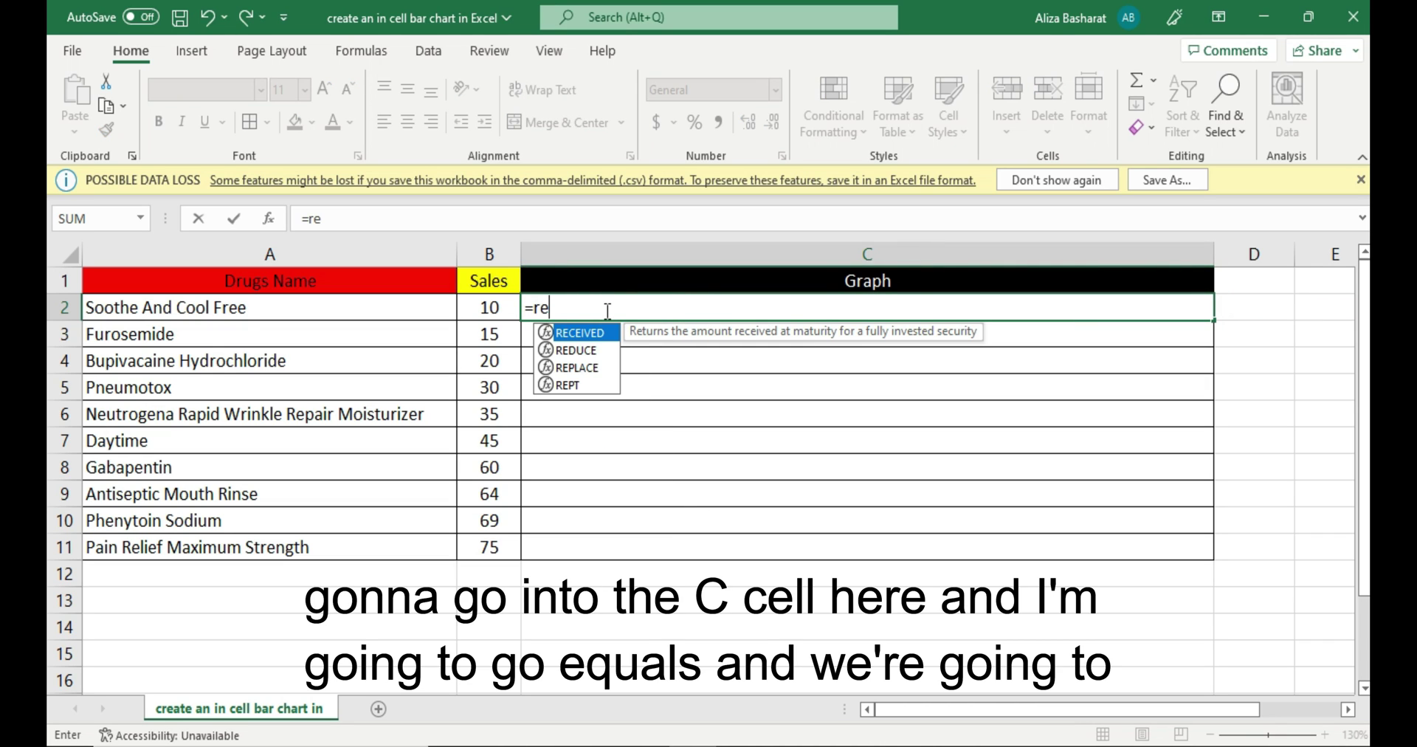
double_click(569, 384)
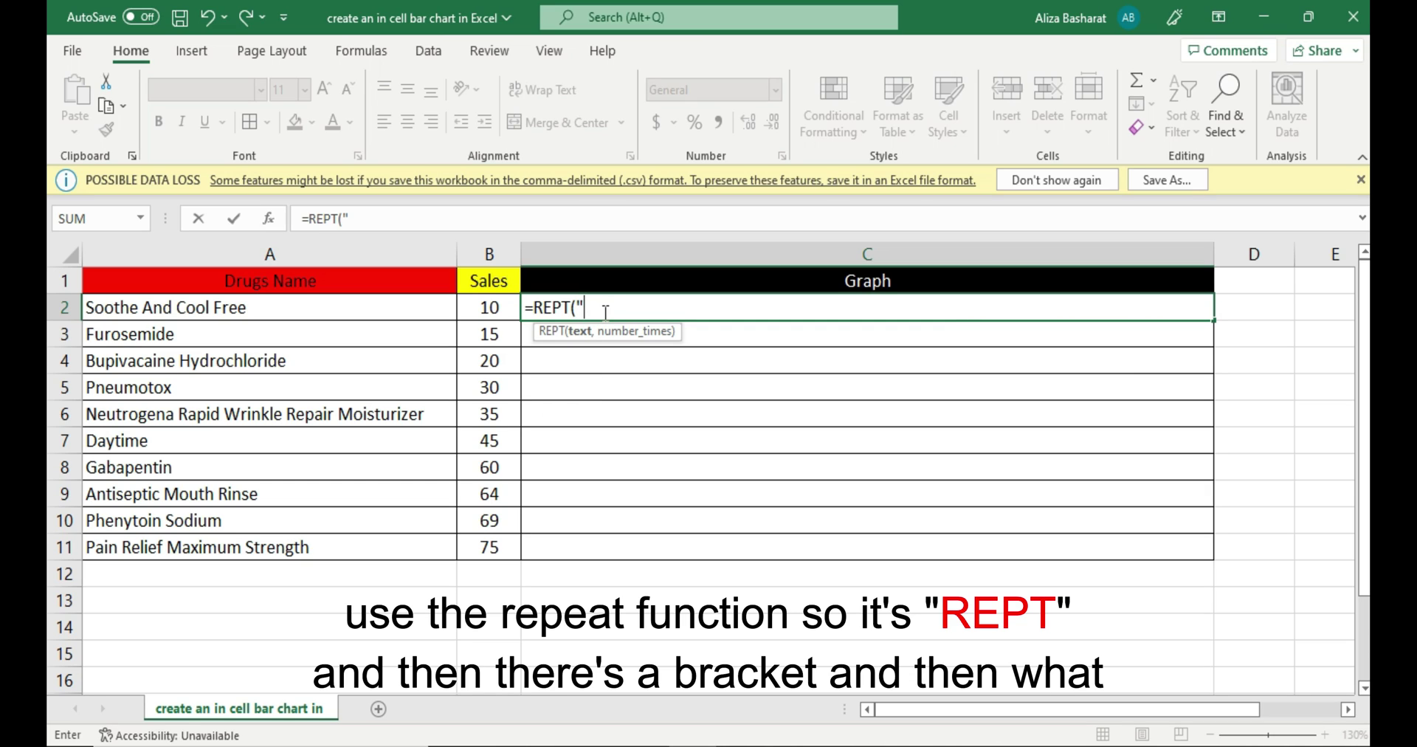
text(")
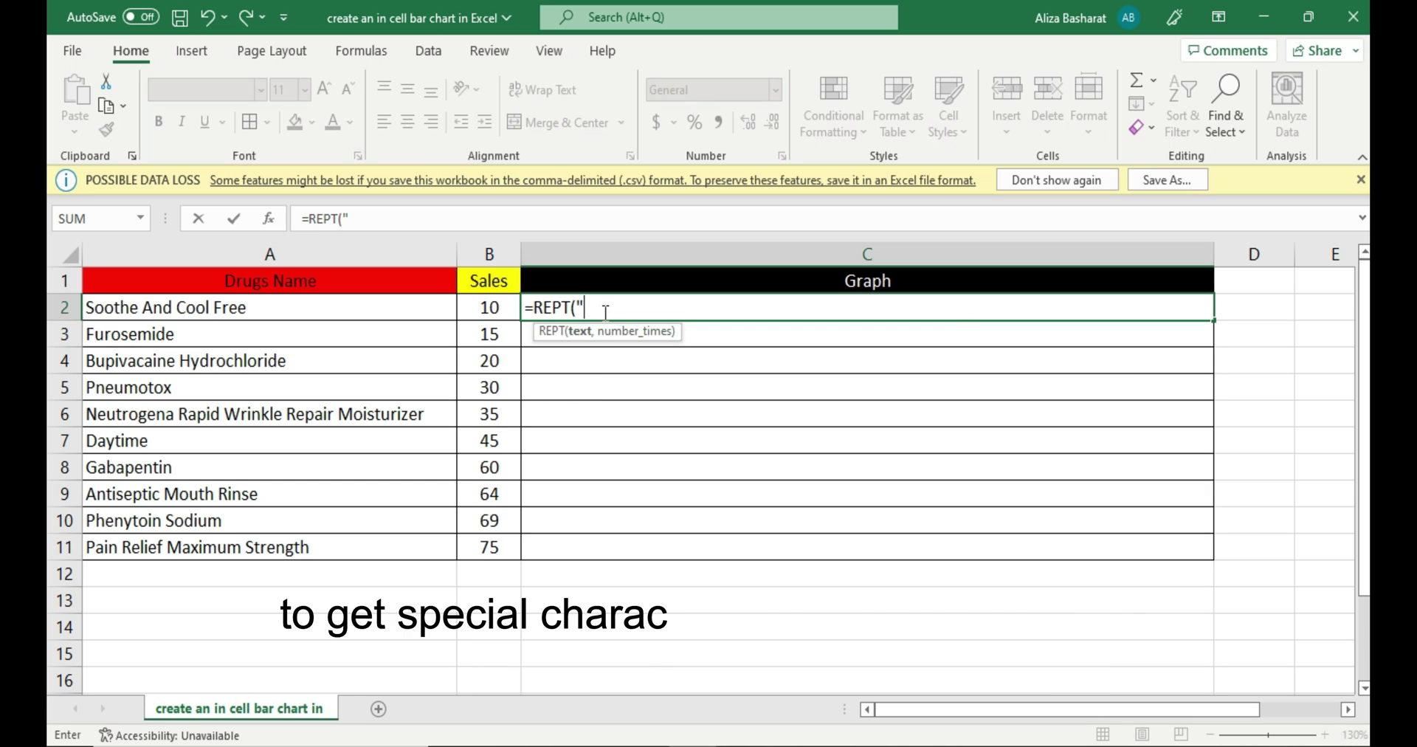
text(█",)
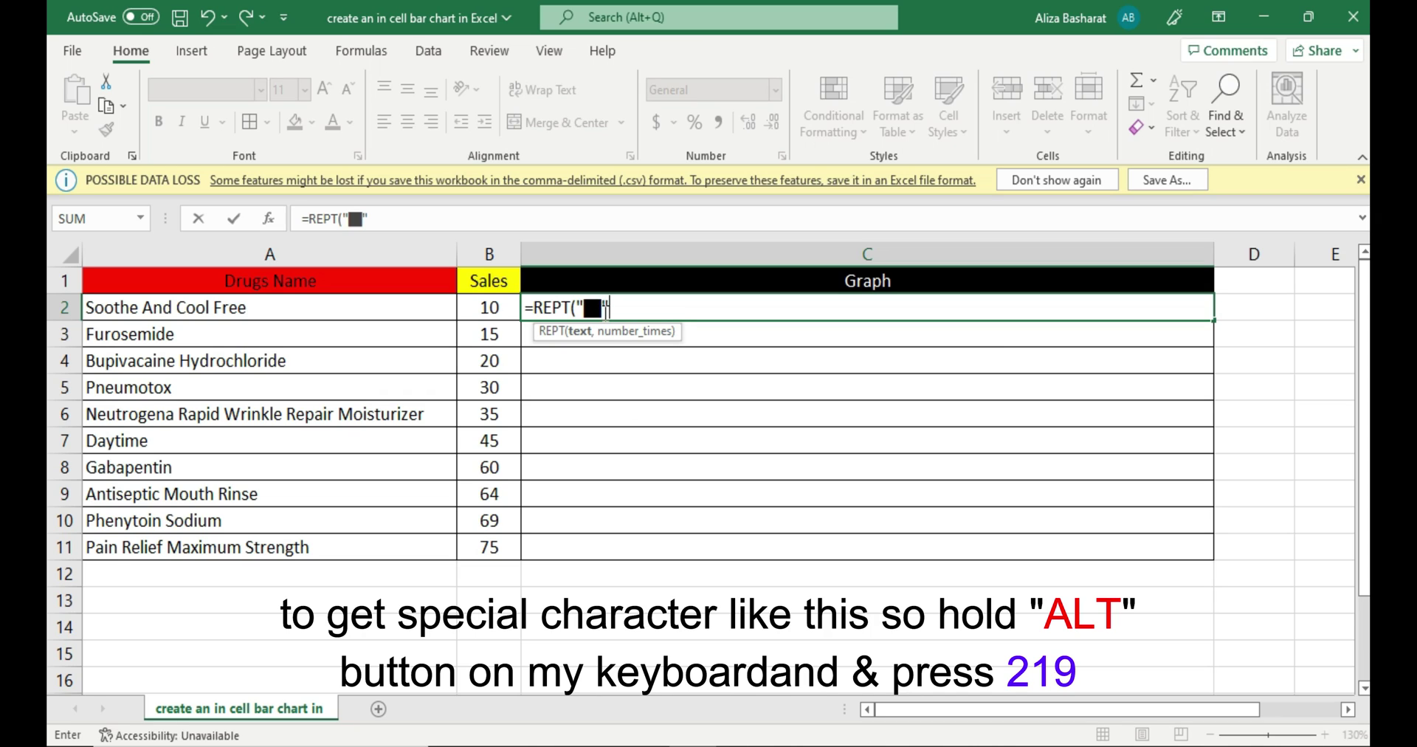
click(514, 310)
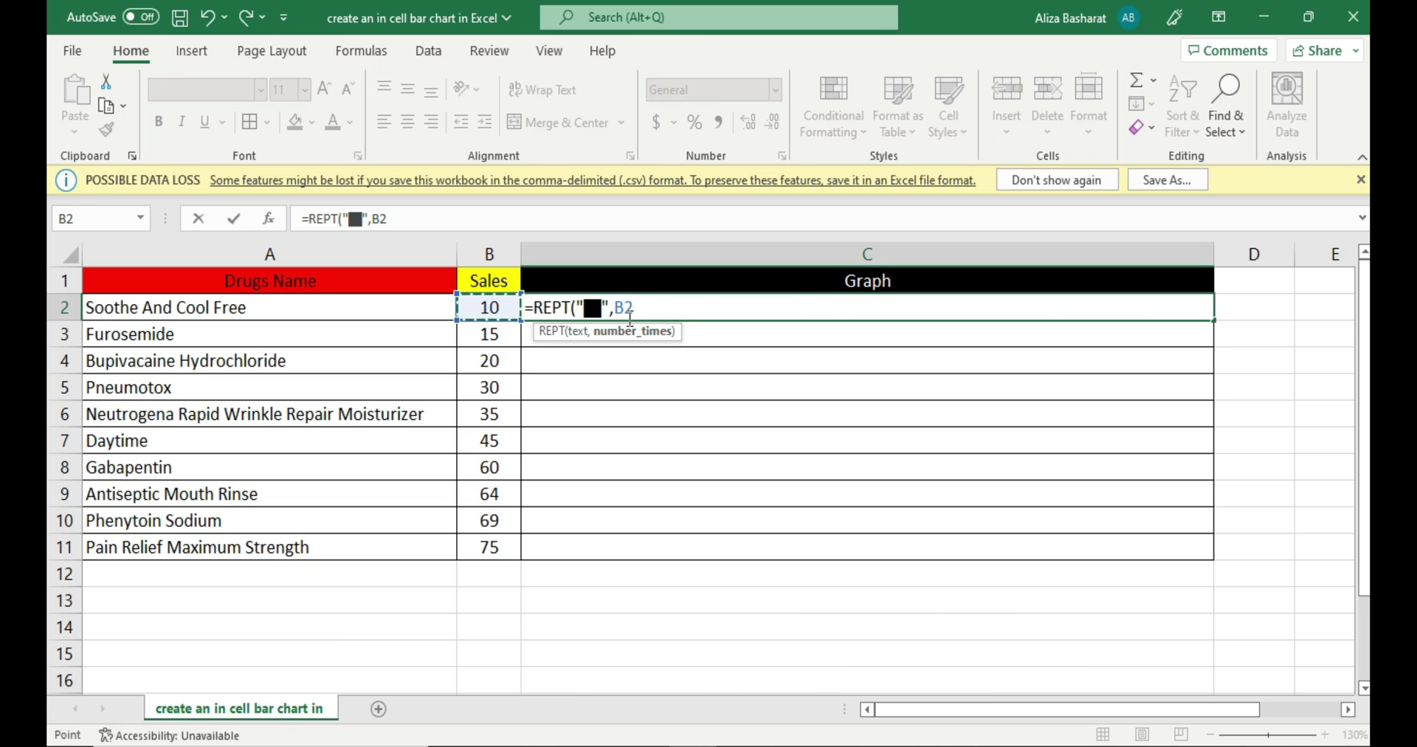
text())
key(Return)
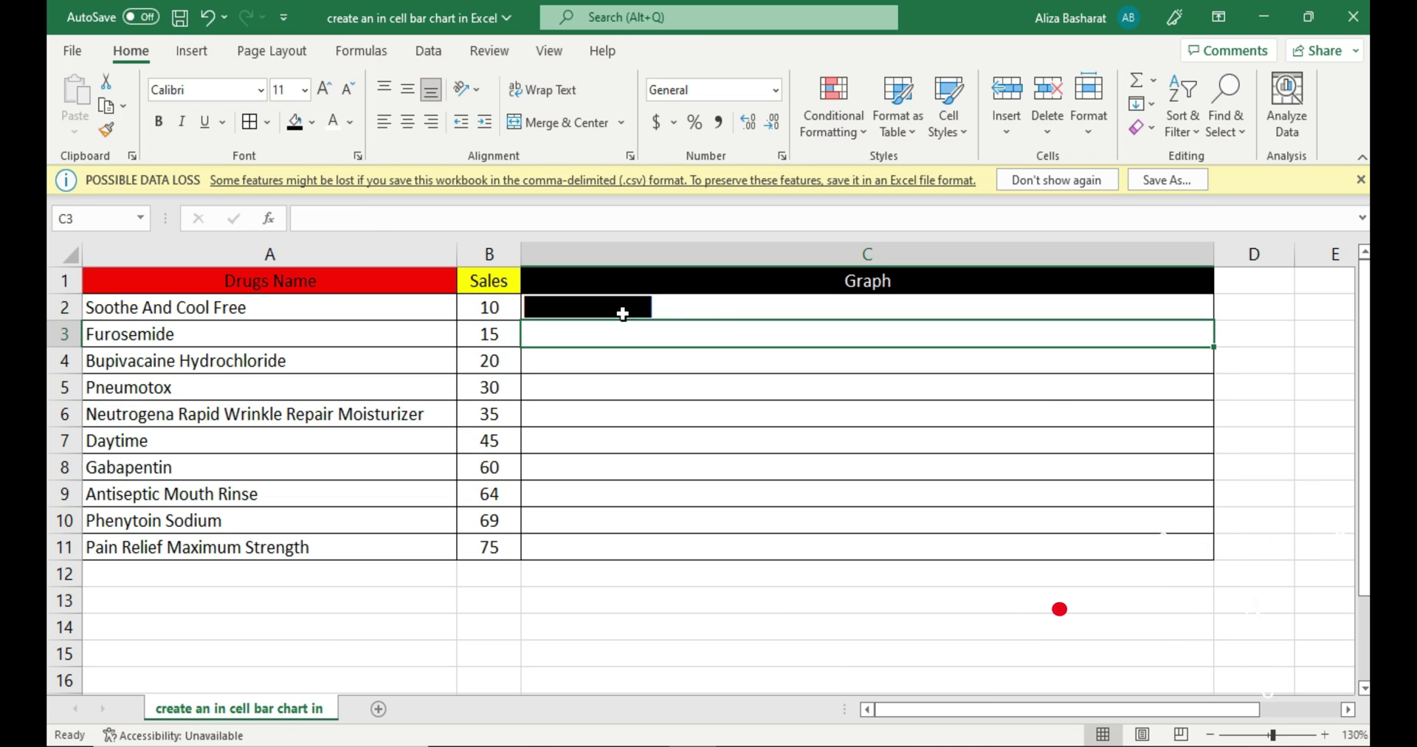
- Fill the REPT formula from C2 down to C11 and autofit the Graph column's width to the bars
click(1207, 307)
drag(1213, 321, 1211, 554)
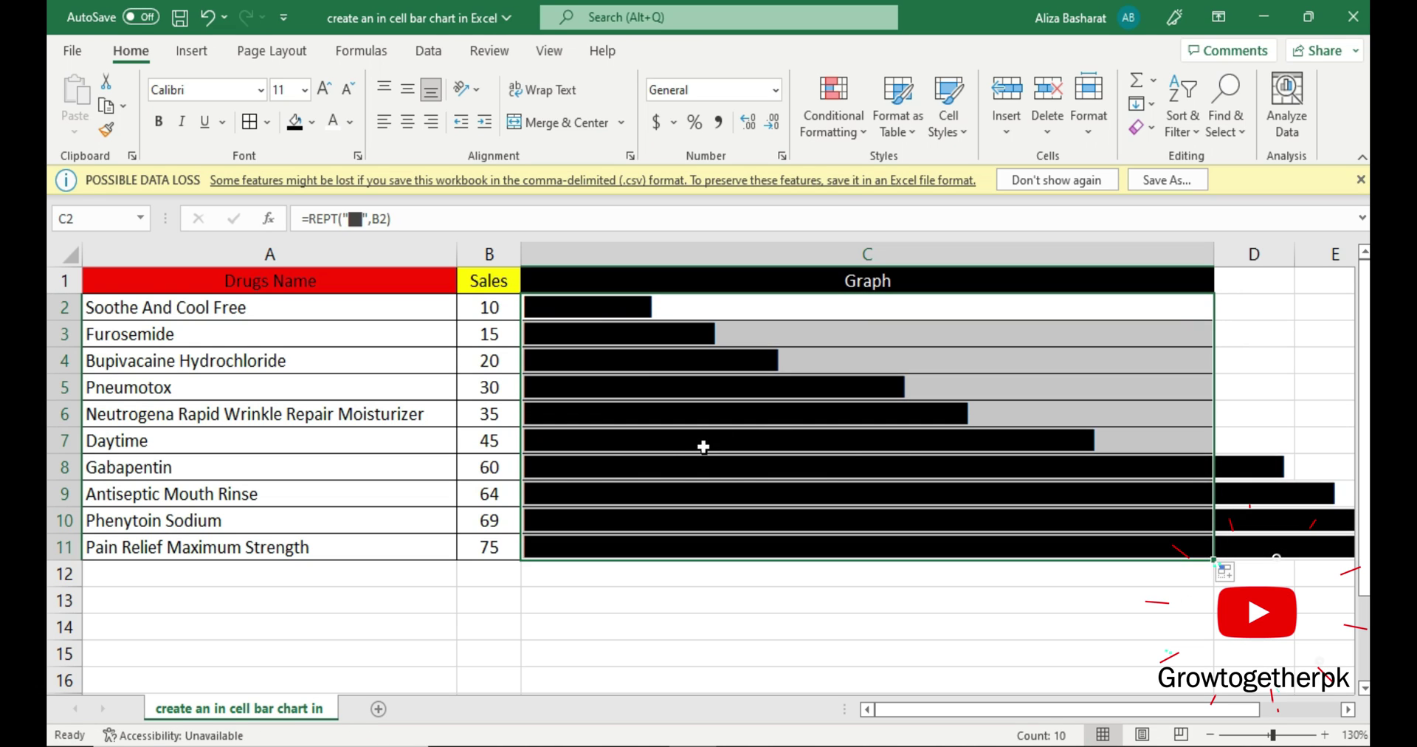
double_click(1215, 254)
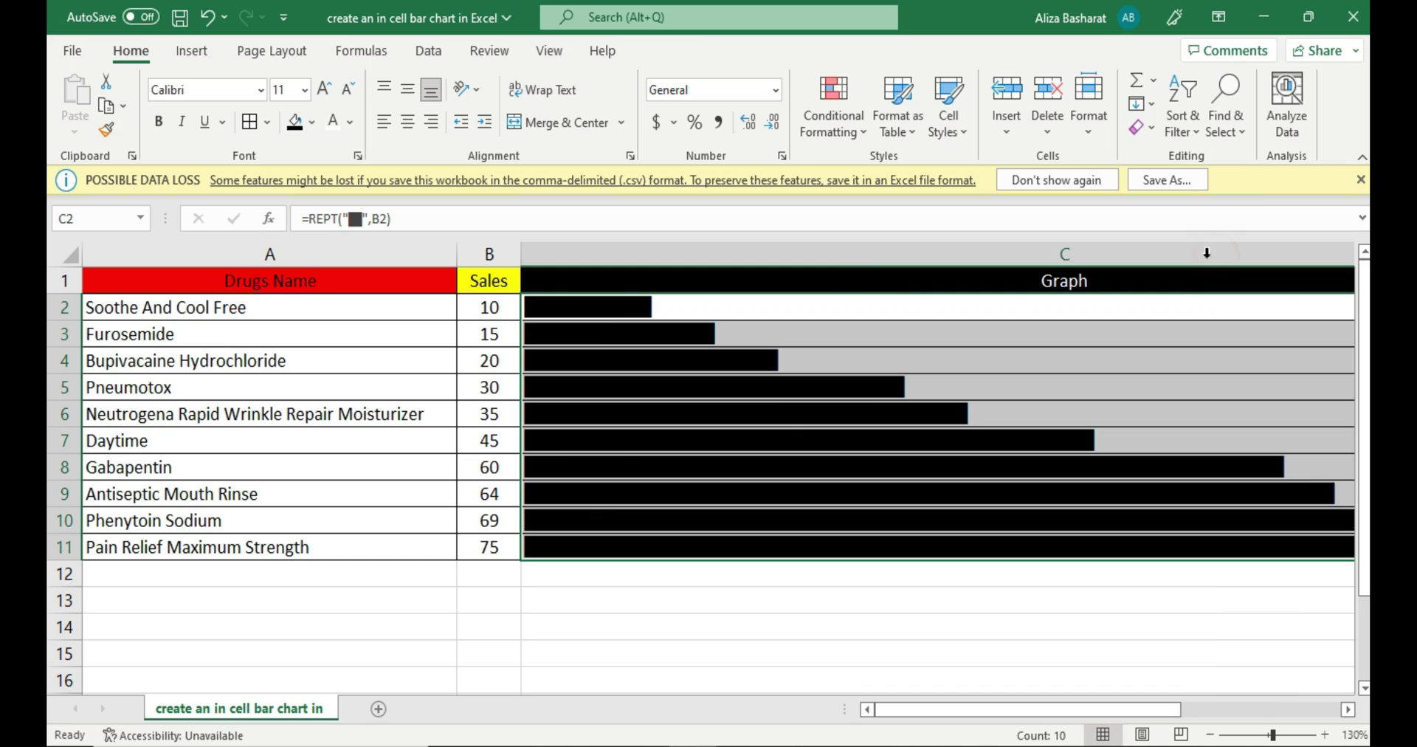
- Set the Pneumotox sales value in B5 to 40 and open the Daytime sales value in B7 for editing
double_click(501, 390)
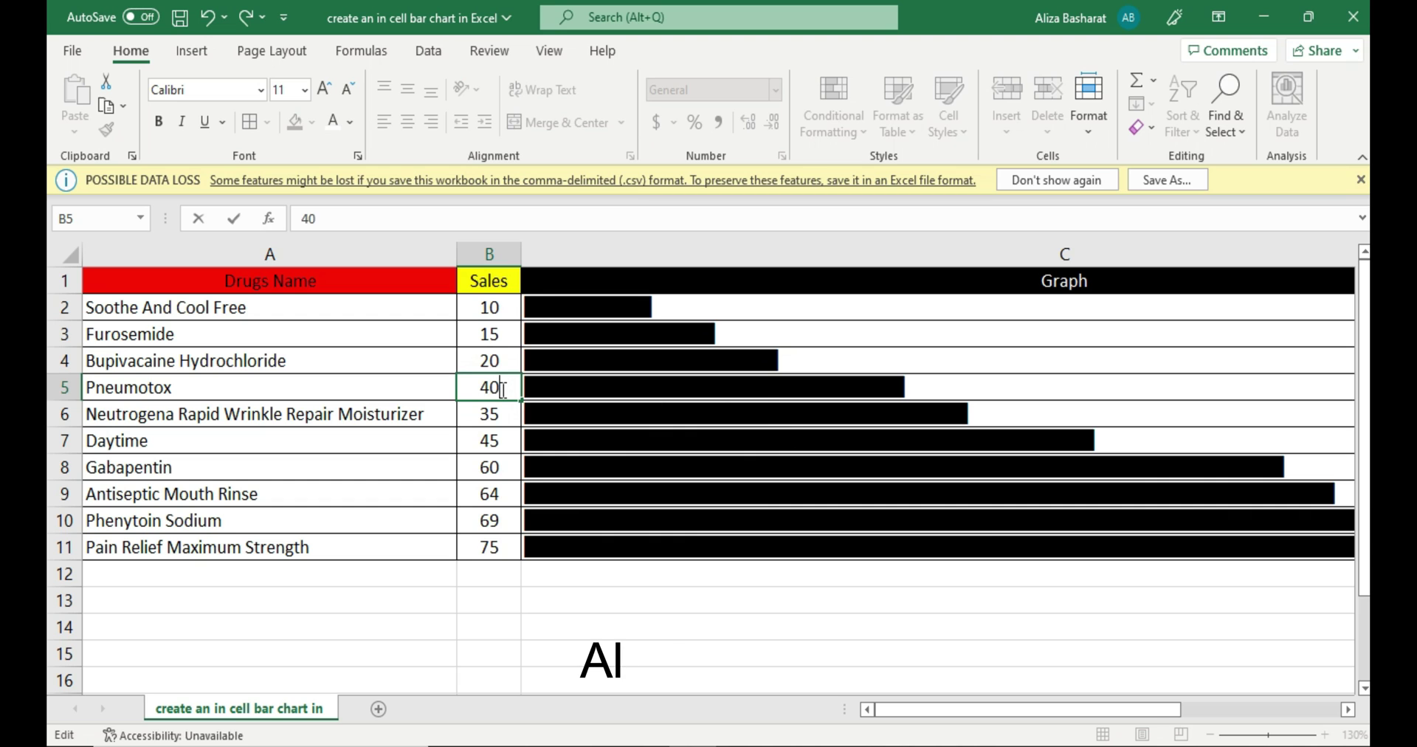
text(40)
key(Return)
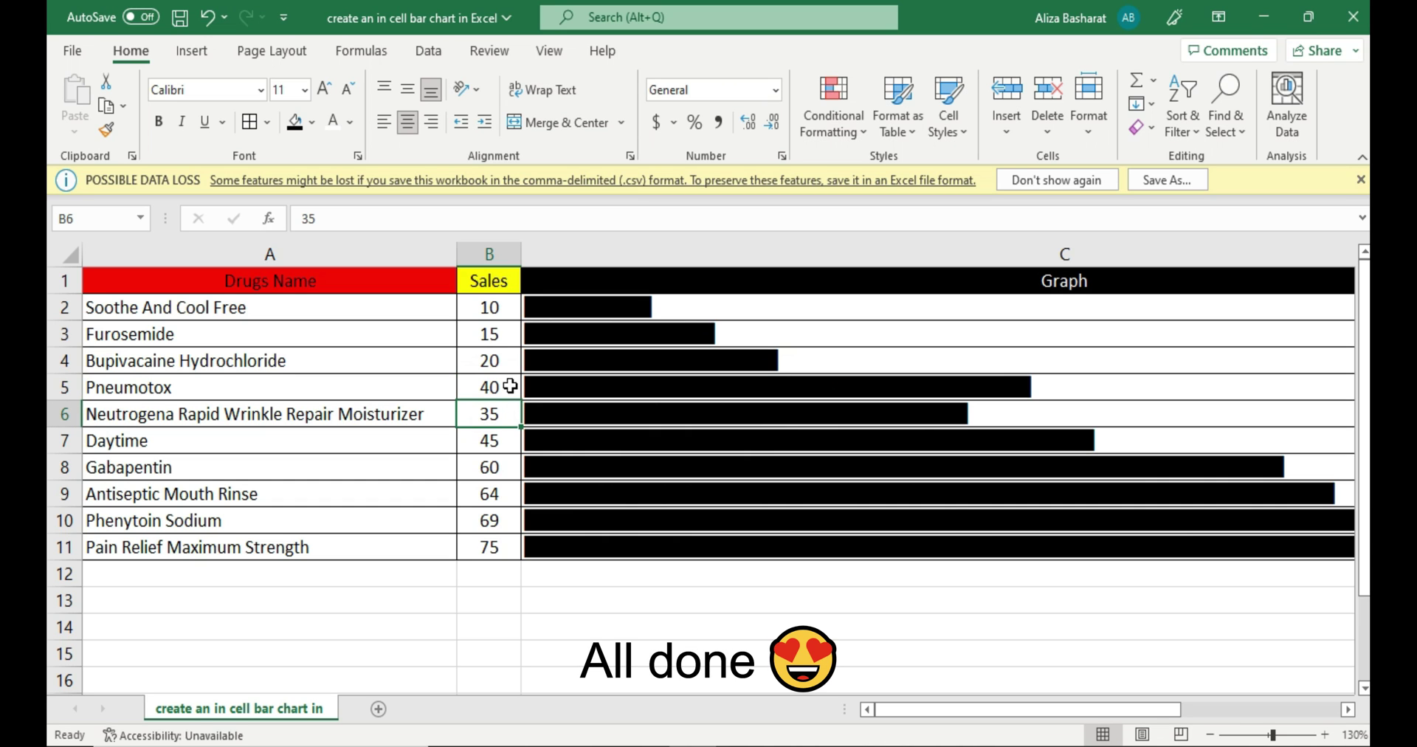
double_click(500, 442)
key(BackSpace)
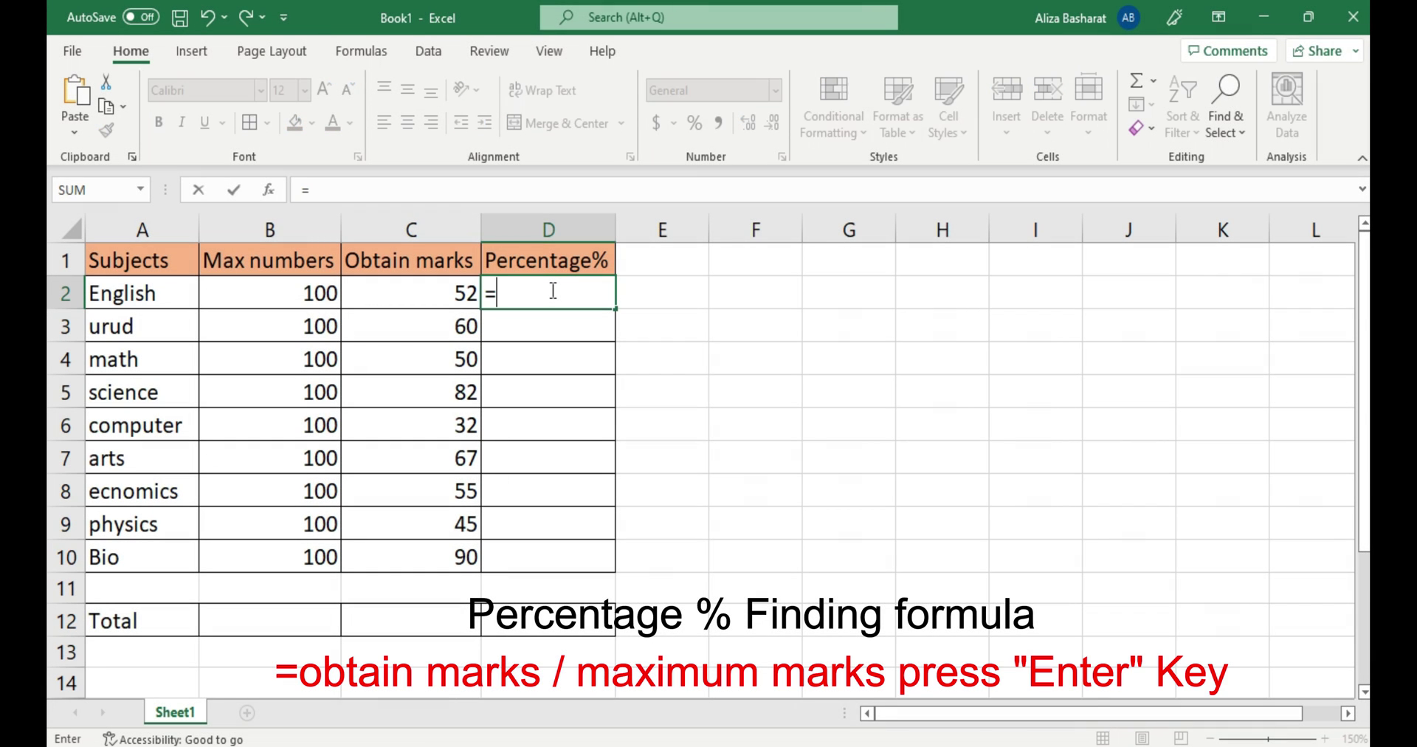
- In the subject marks sheet, enter =C2/B2 in D2 to calculate the English percentage
click(431, 292)
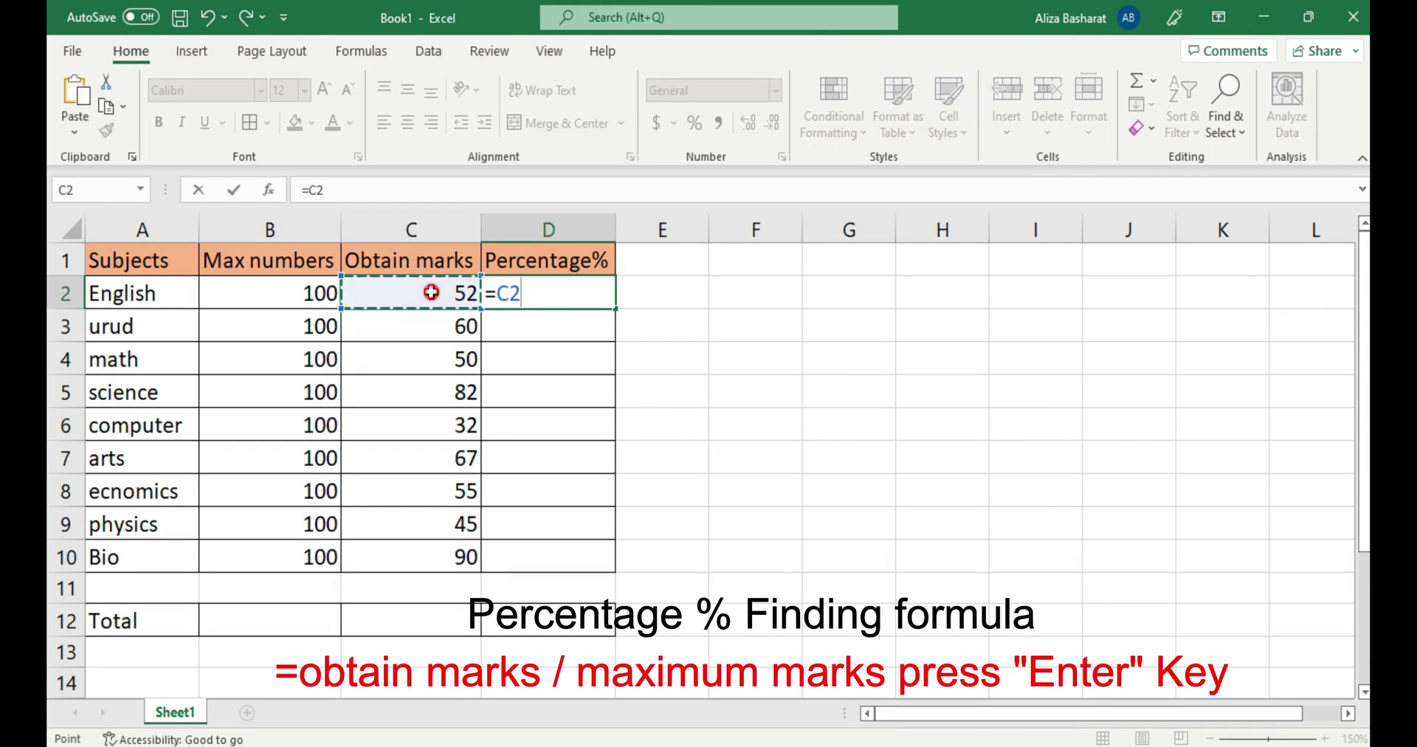
text(/)
click(302, 303)
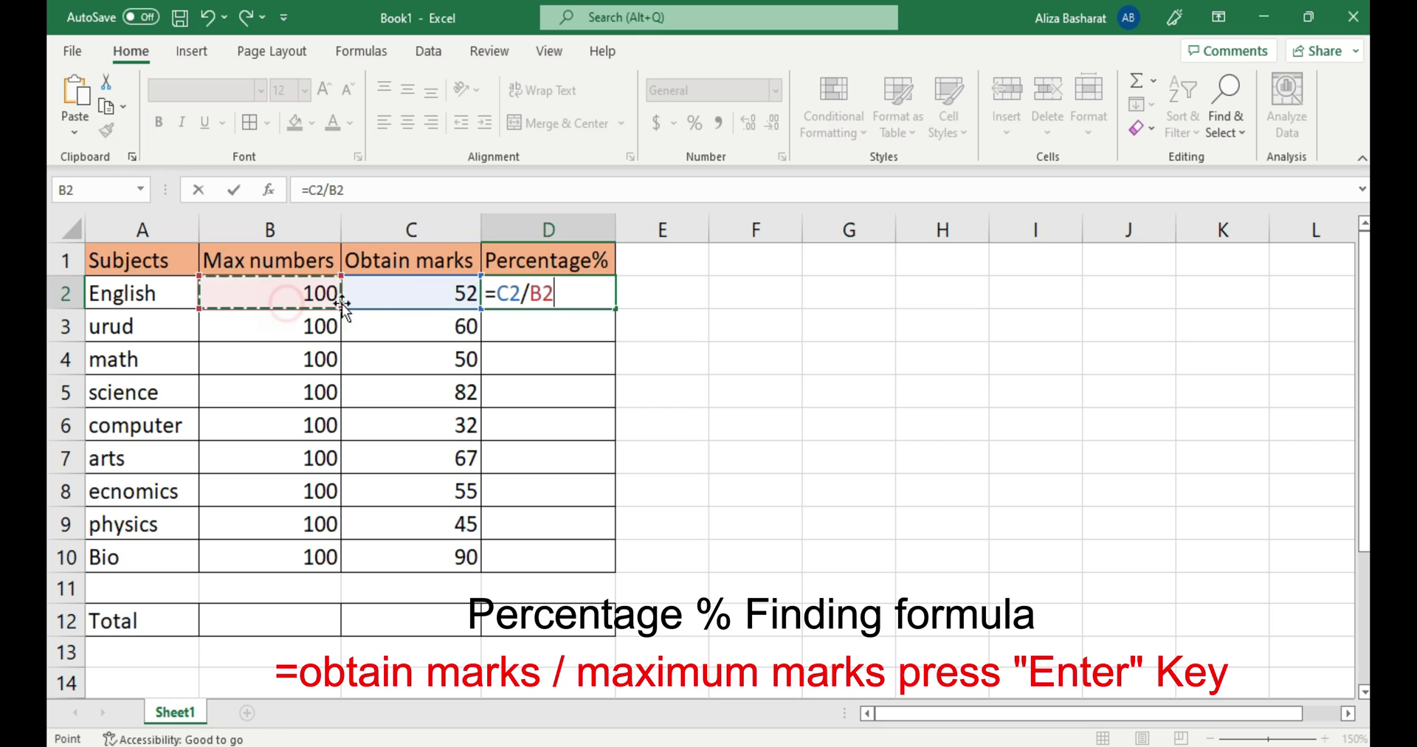
key(Return)
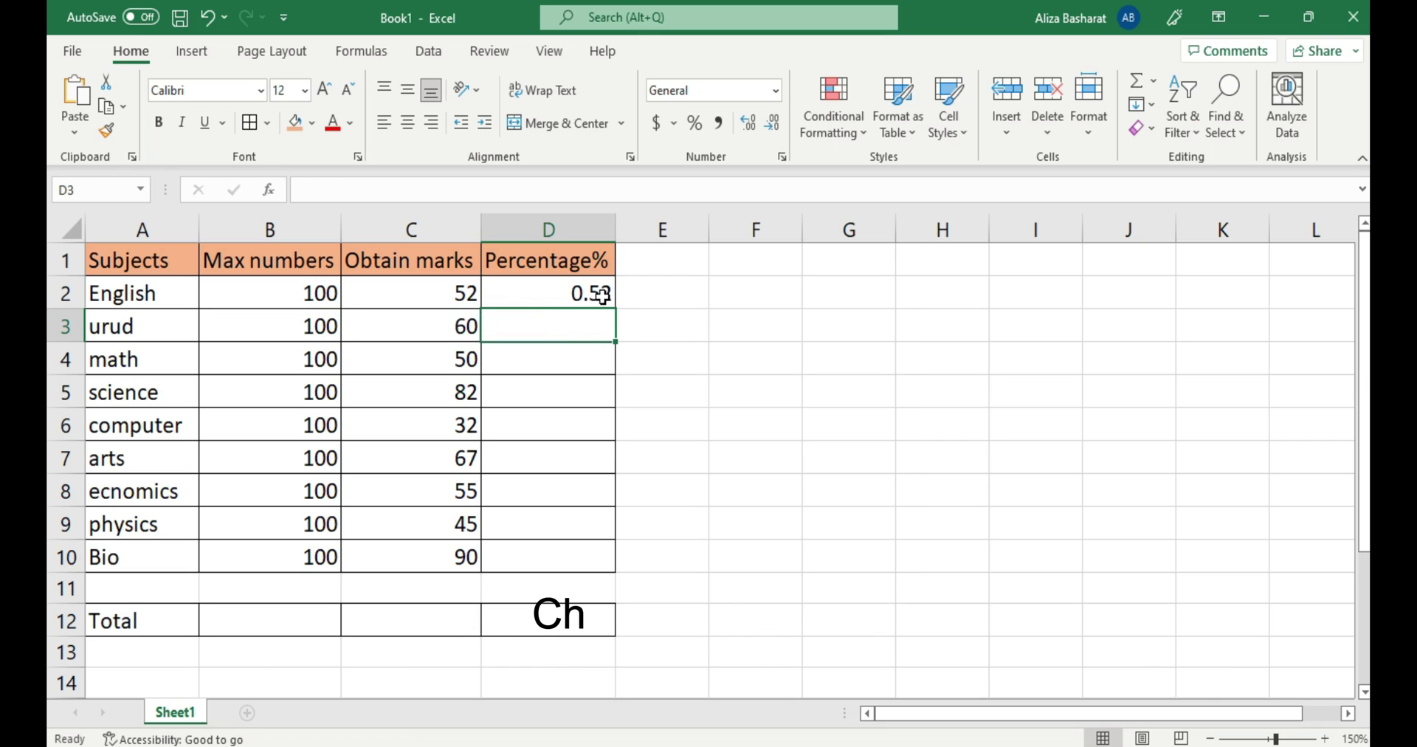
- Fill the percentage formula from D2 down to D10 and format the range as Percentage
click(601, 297)
drag(617, 310, 604, 558)
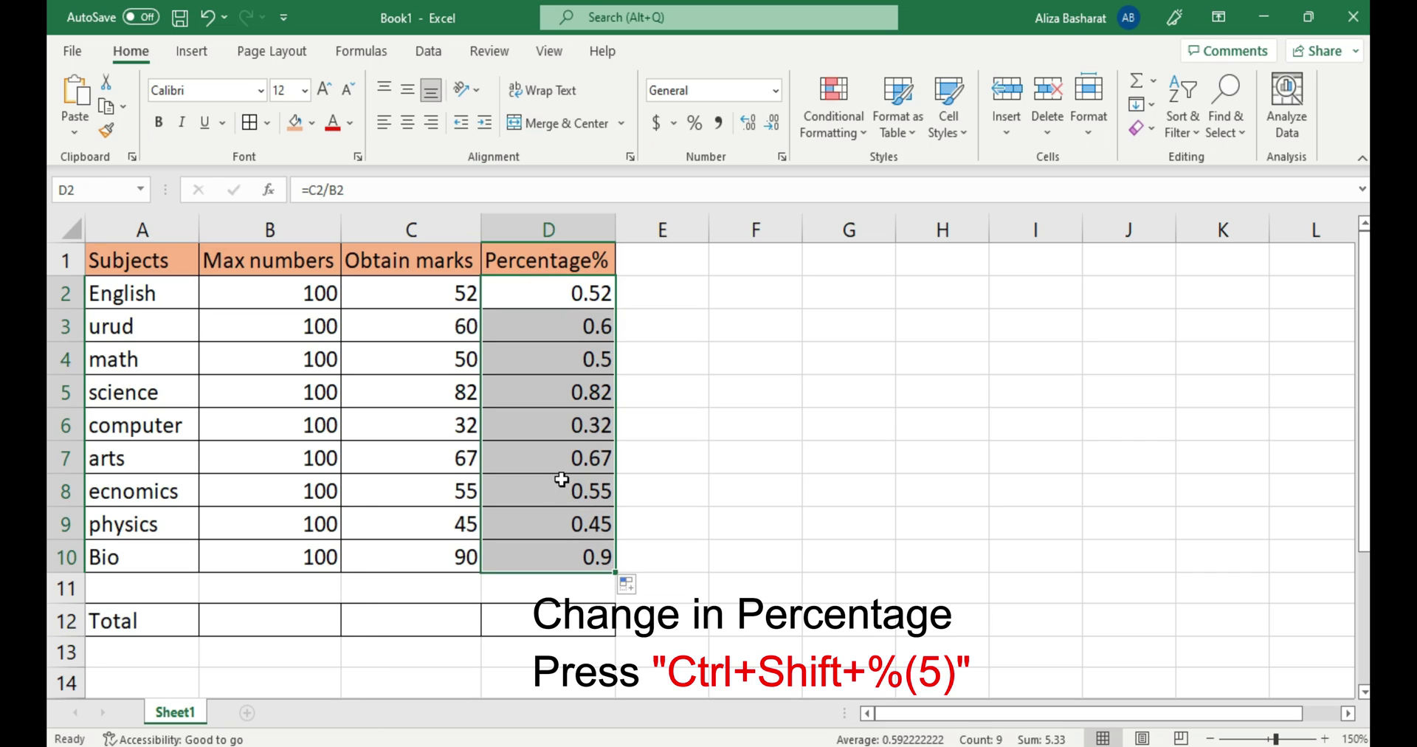
key(ctrl+shift+percent)
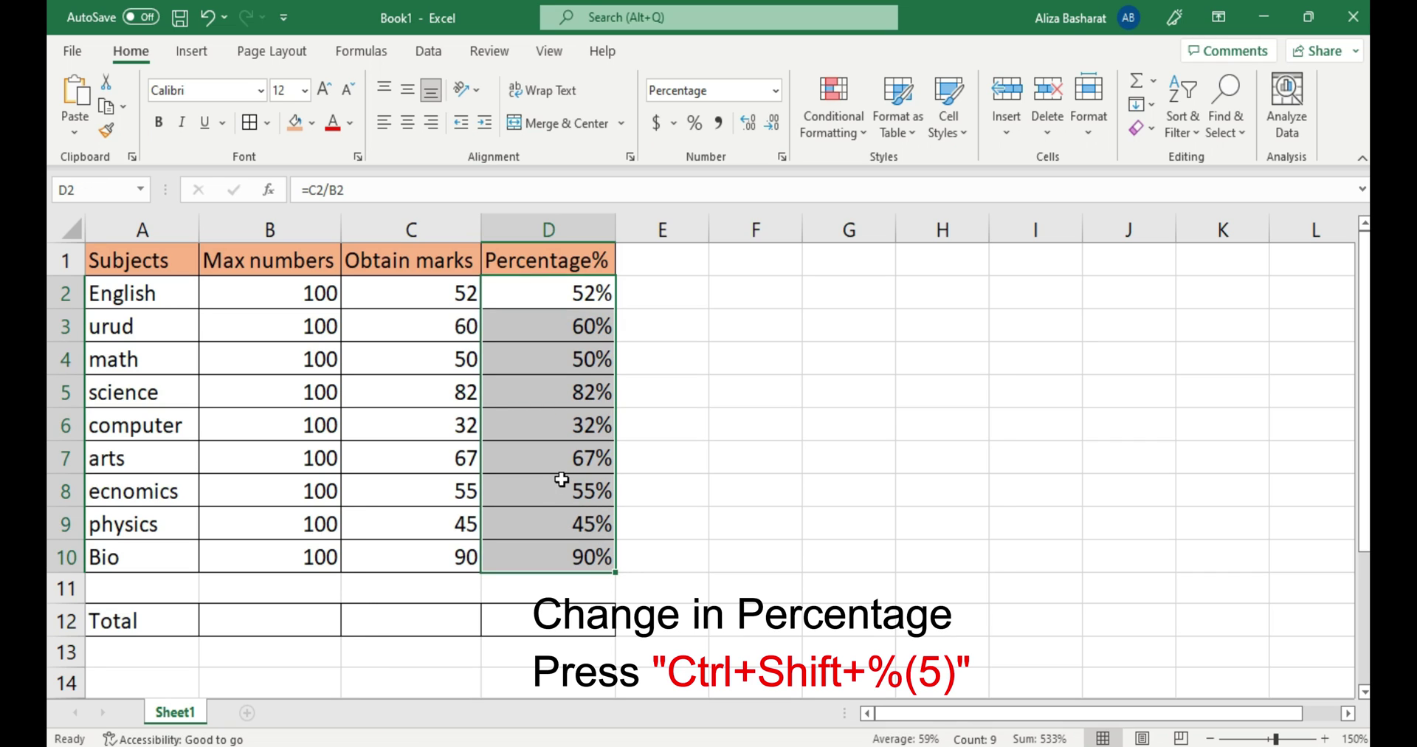
- Enter =SUM(B2:B10) in B12 to total the Max numbers column
click(297, 620)
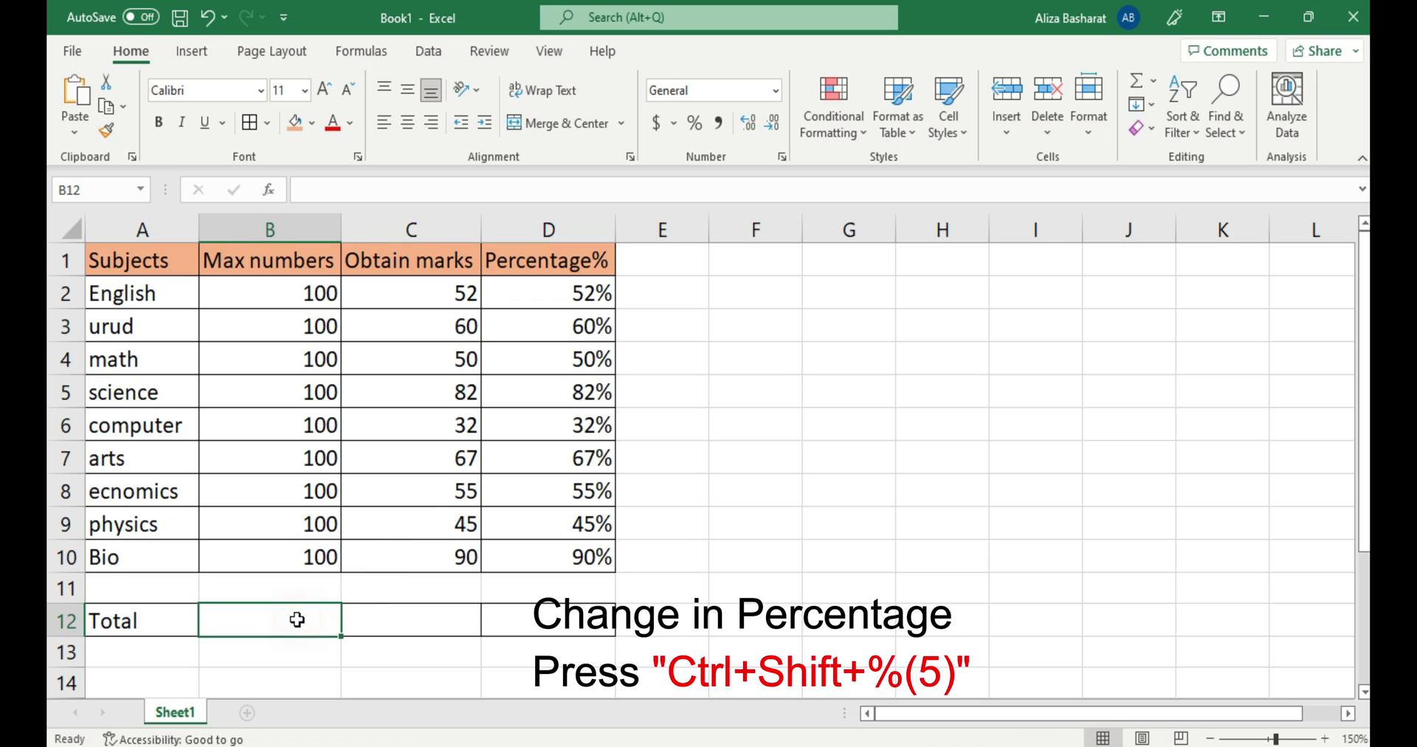
text(=s)
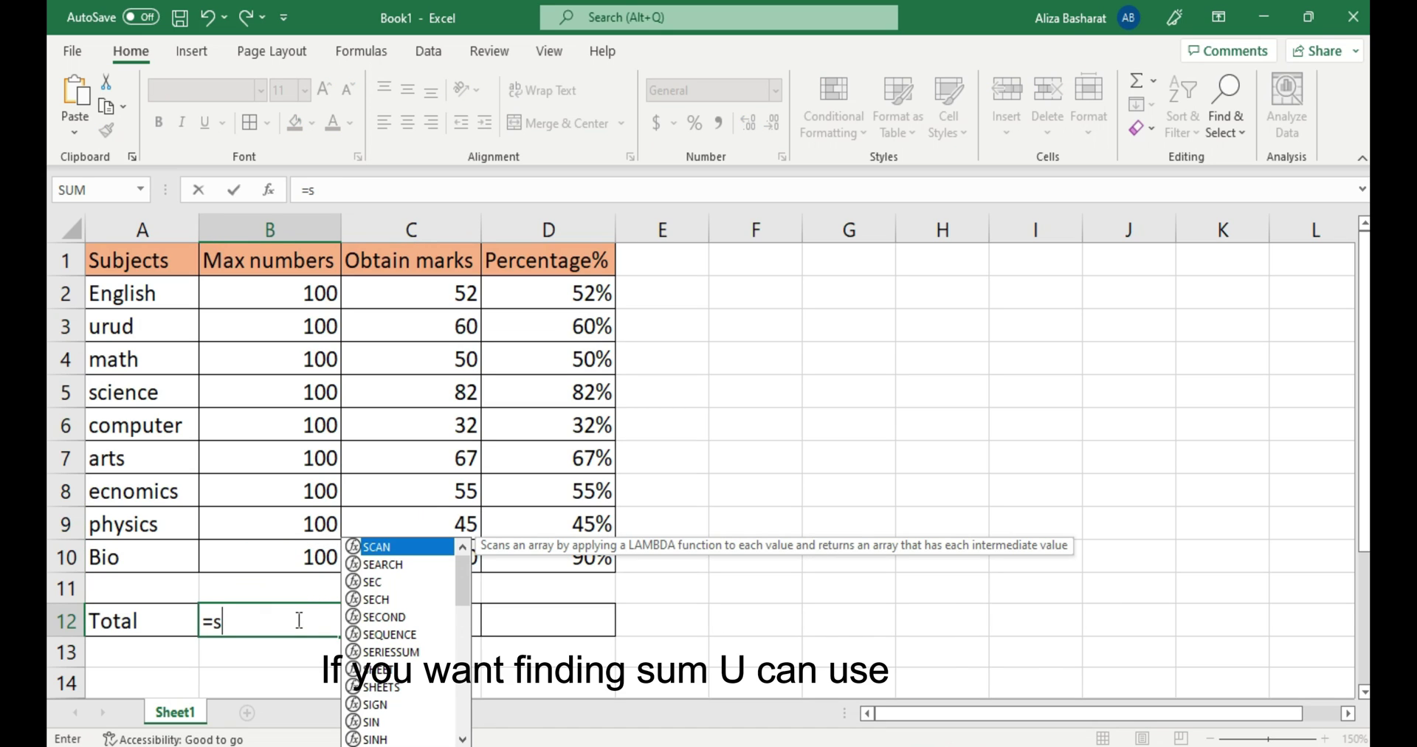
text(um)
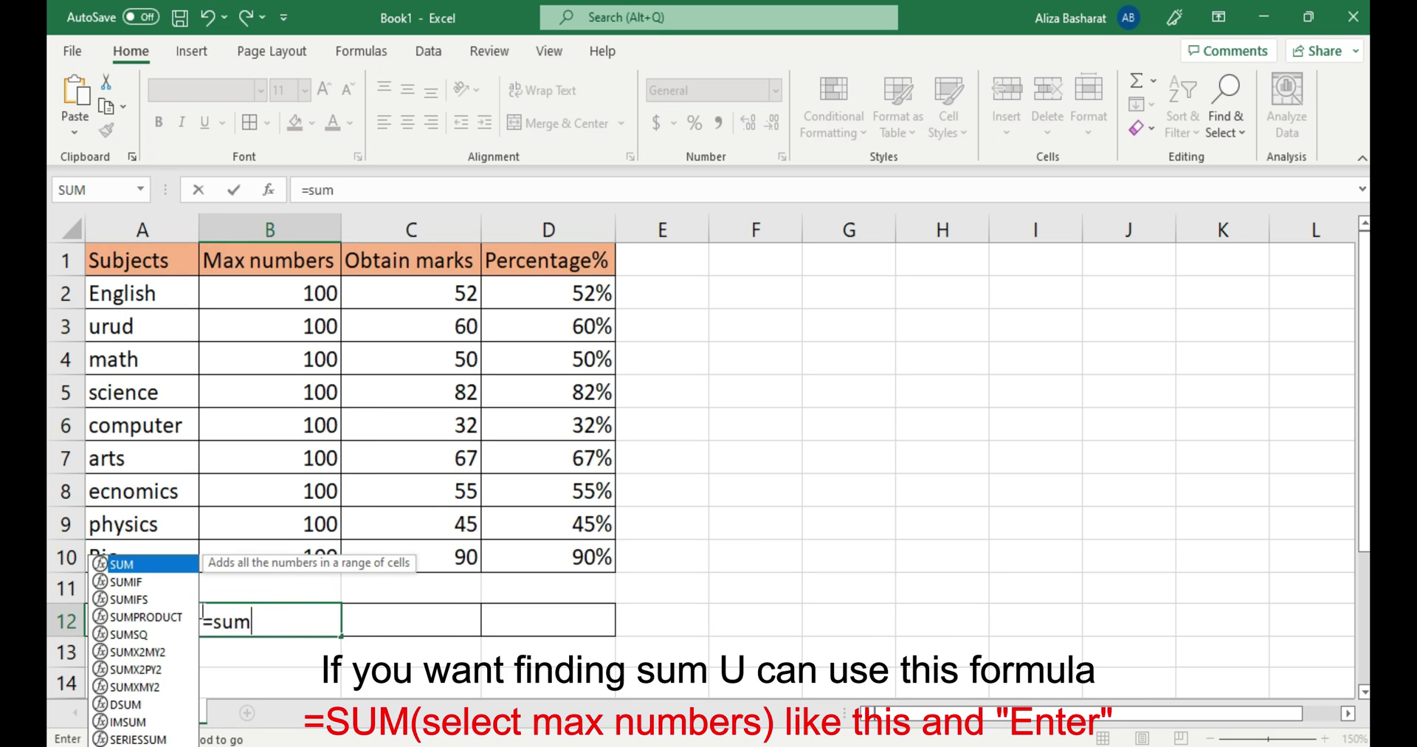
double_click(131, 567)
drag(292, 293, 332, 556)
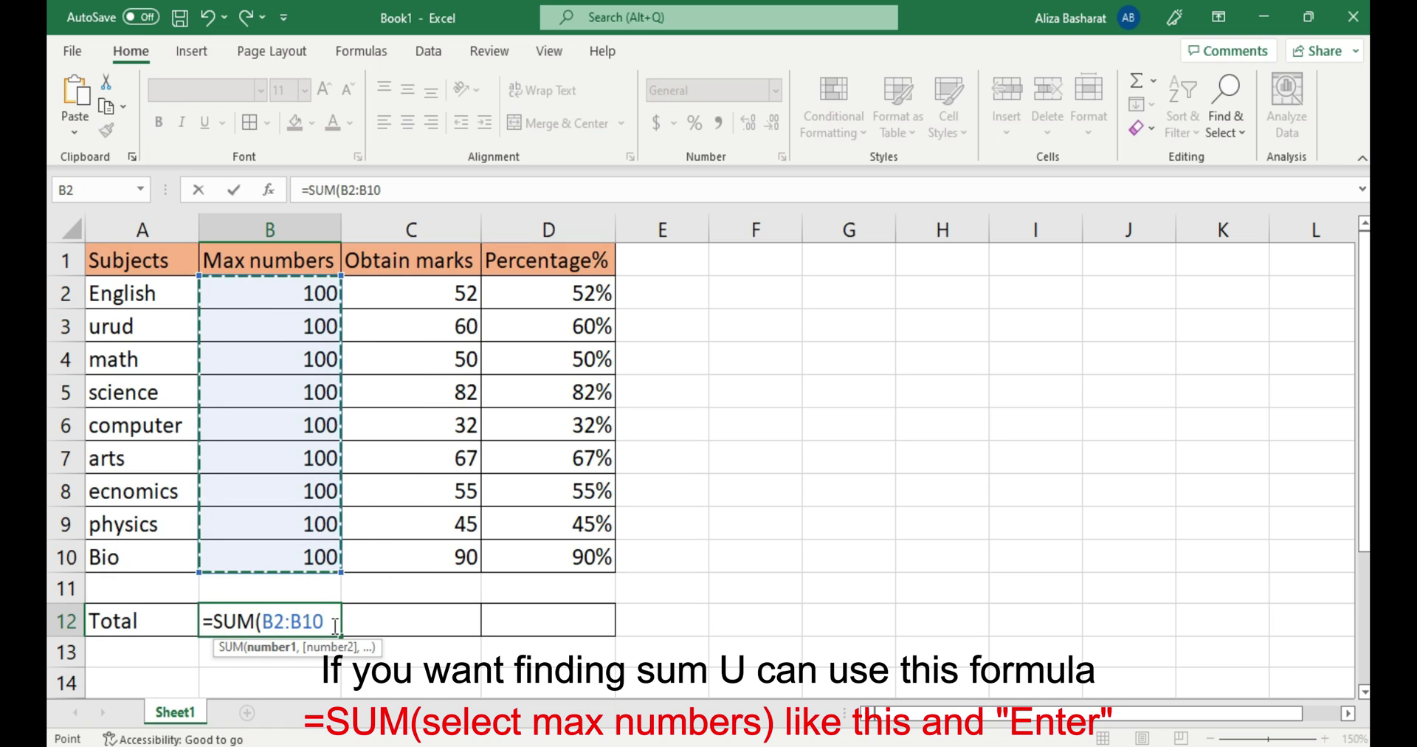
text())
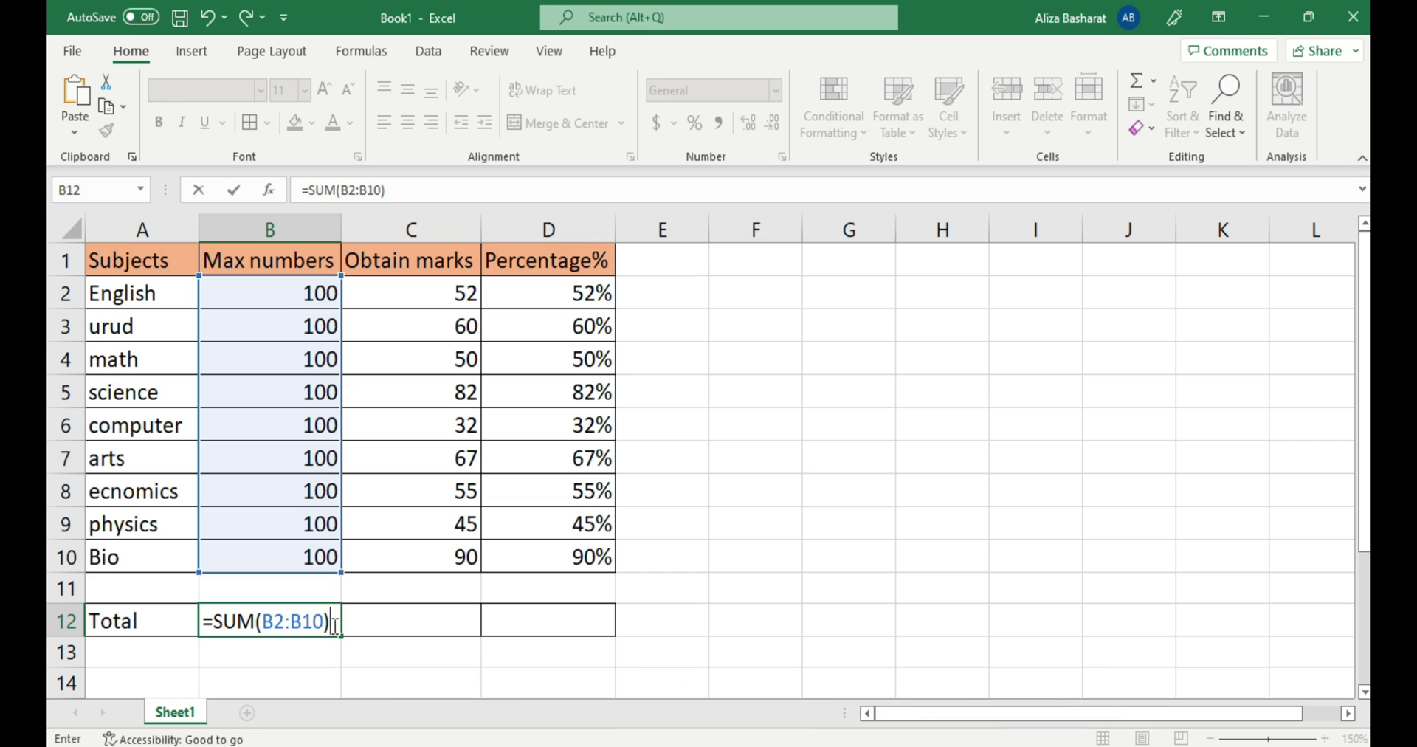
key(Return)
- Copy the SUM formula from B12 across to C12 and D12, and format D12 as Percentage
click(331, 624)
drag(344, 636, 585, 630)
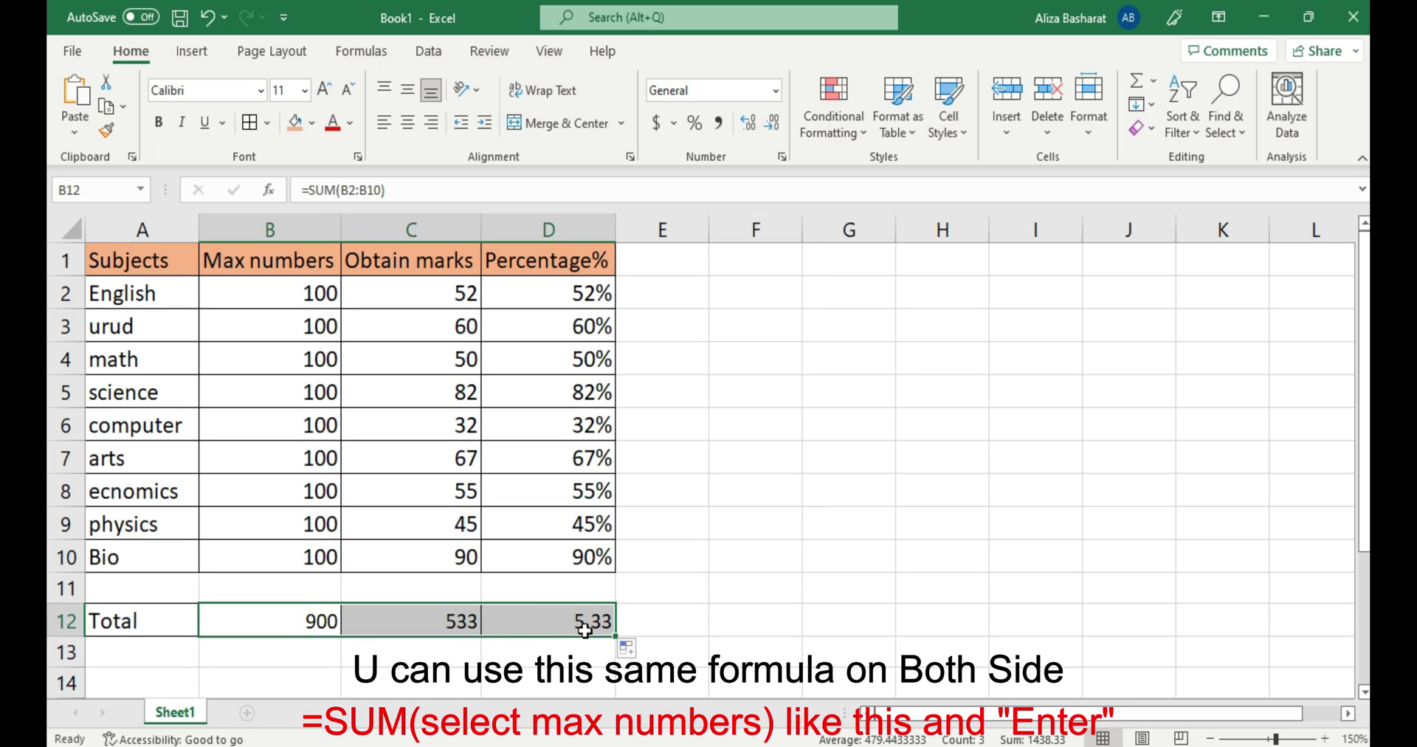
click(606, 629)
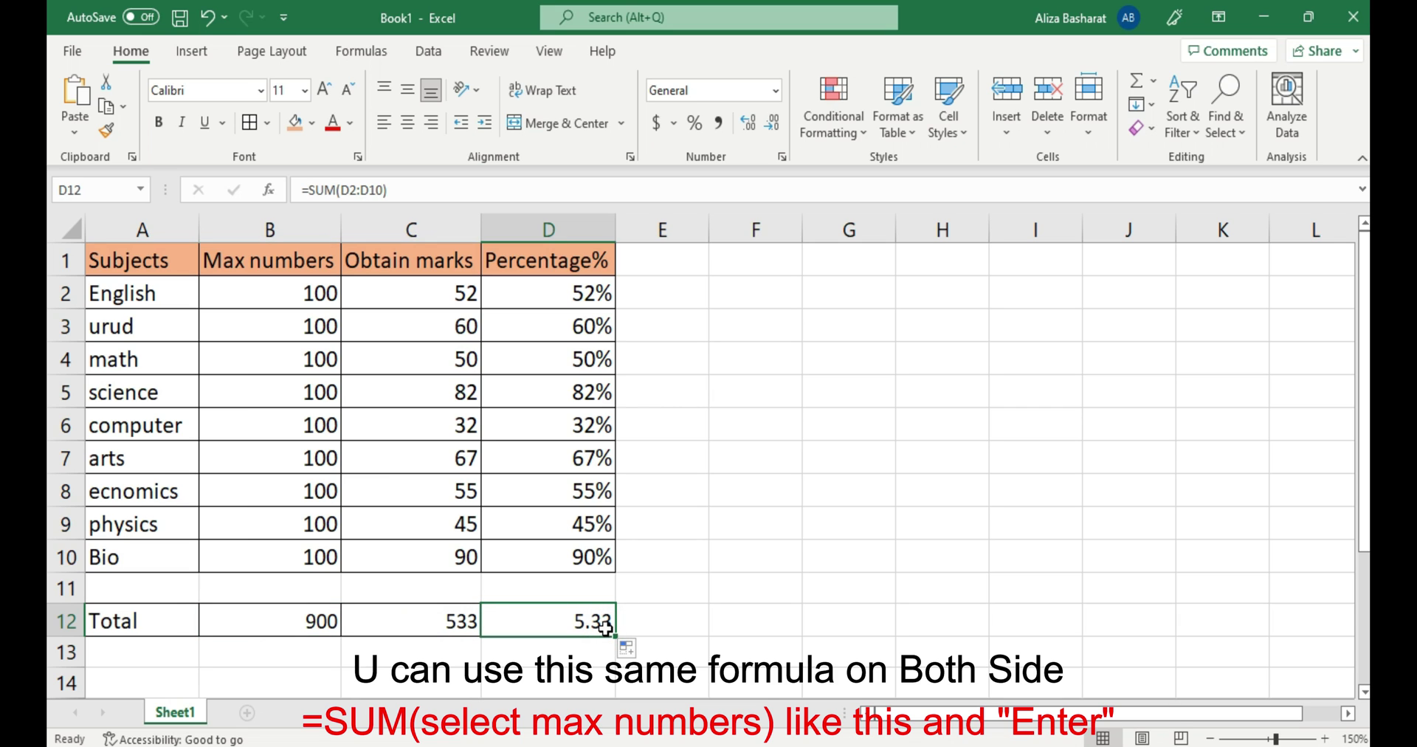
key(ctrl+shift+5)
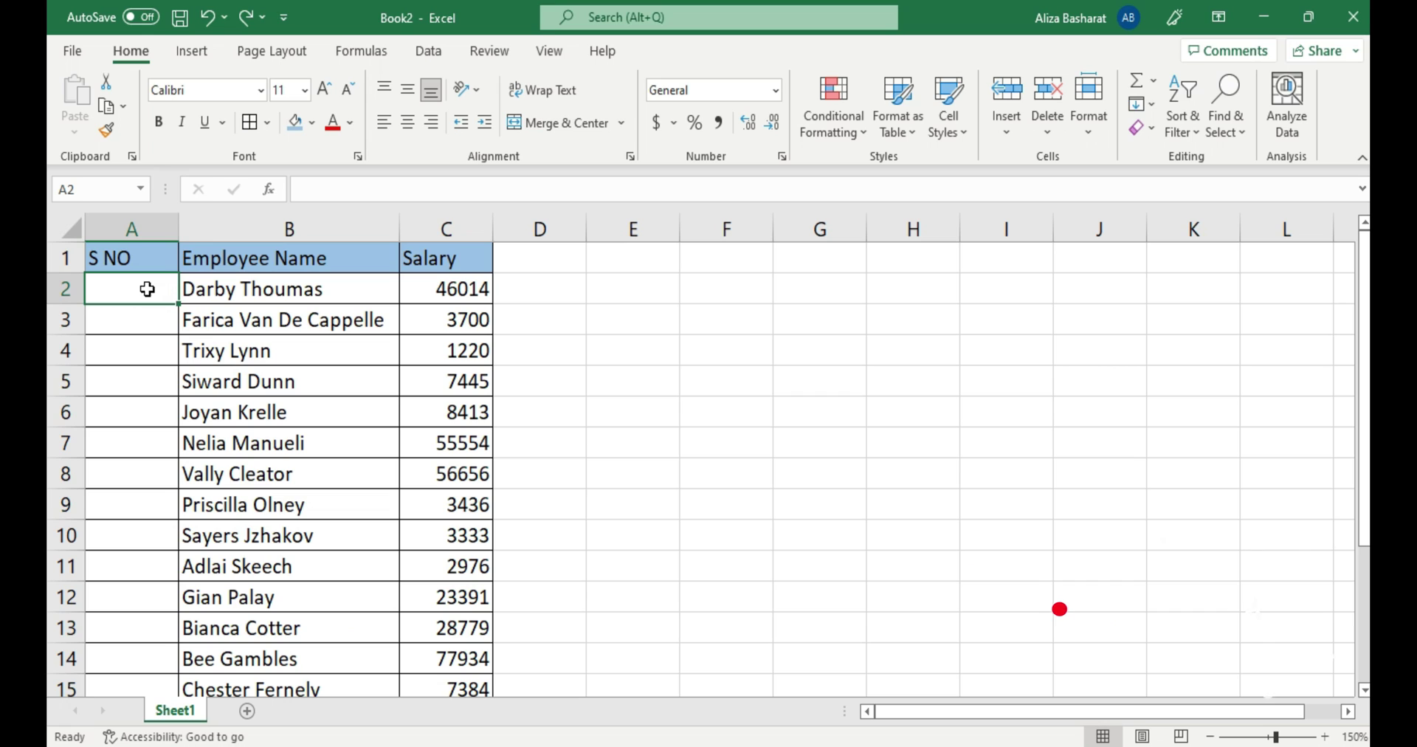
- Fill serial numbers down the S NO column from 1 and 2 in A2:A3, and clear the filled range
text(1)
click(146, 318)
text(2)
click(126, 287)
double_click(127, 291)
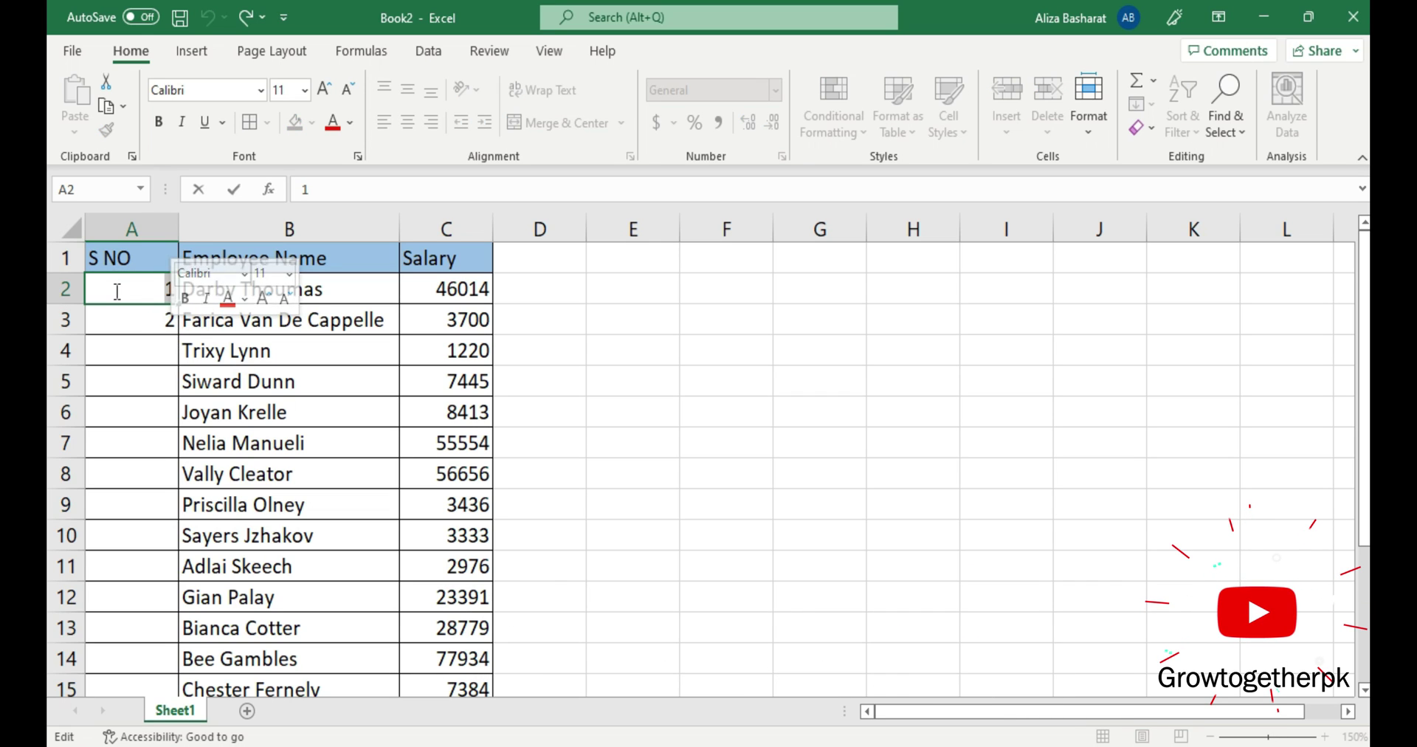
click(127, 325)
drag(101, 285, 171, 319)
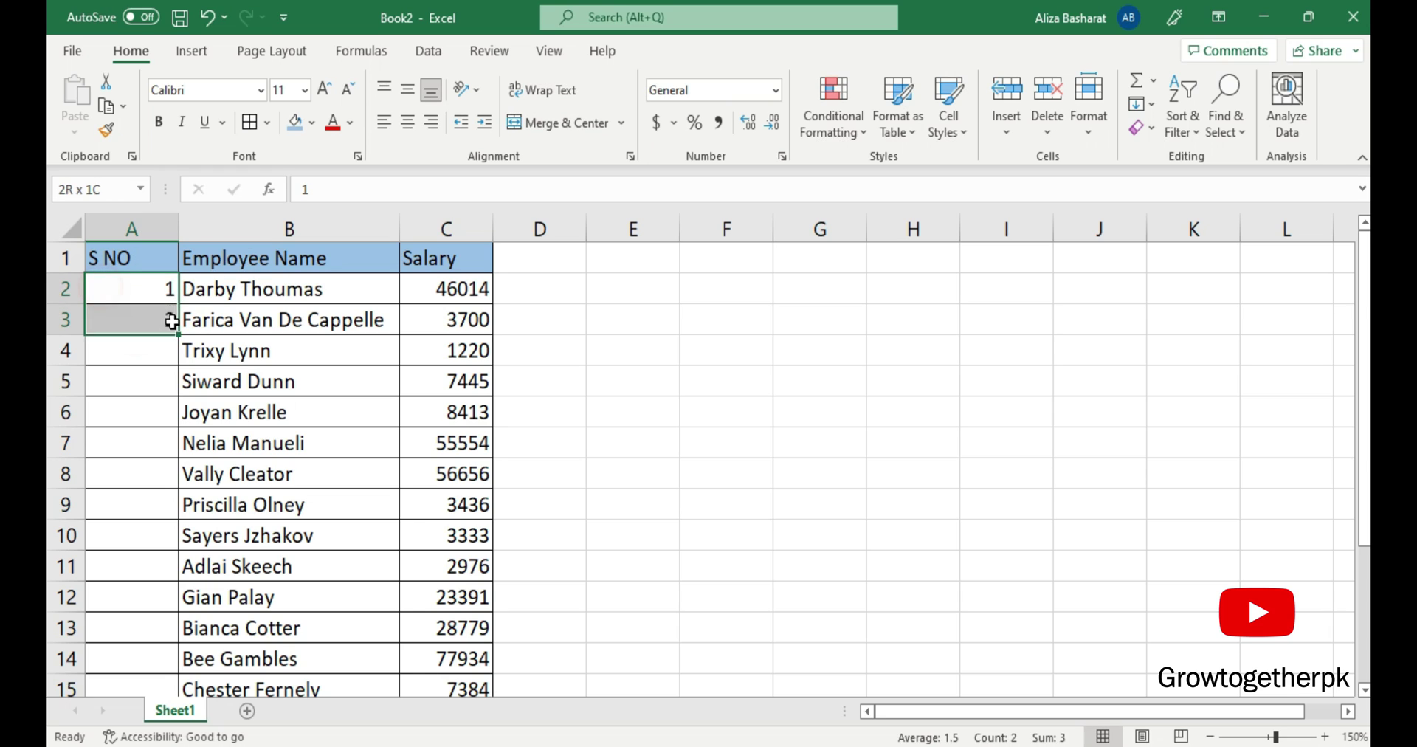
double_click(177, 334)
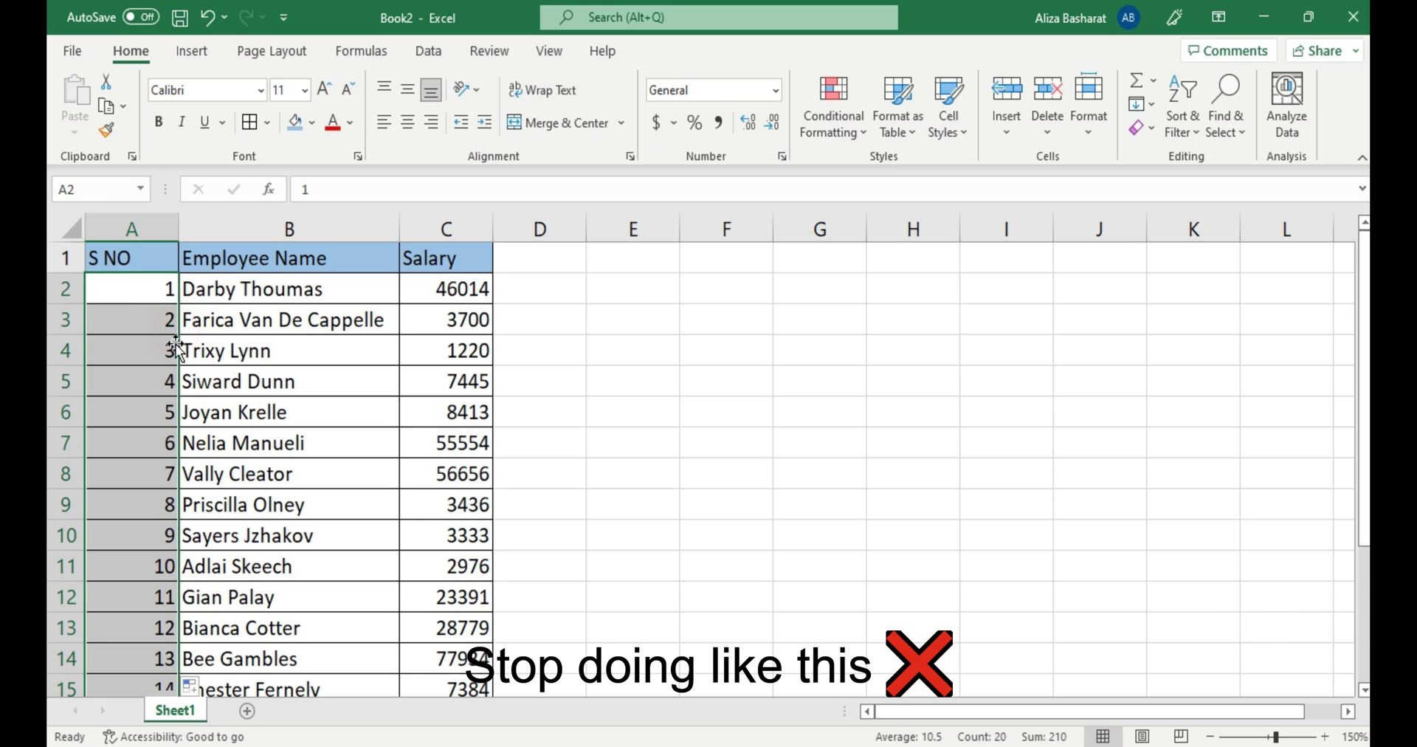
key(Delete)
- Enter =SEQUENCE(20) in A2 to number the employee rows automatically
click(131, 291)
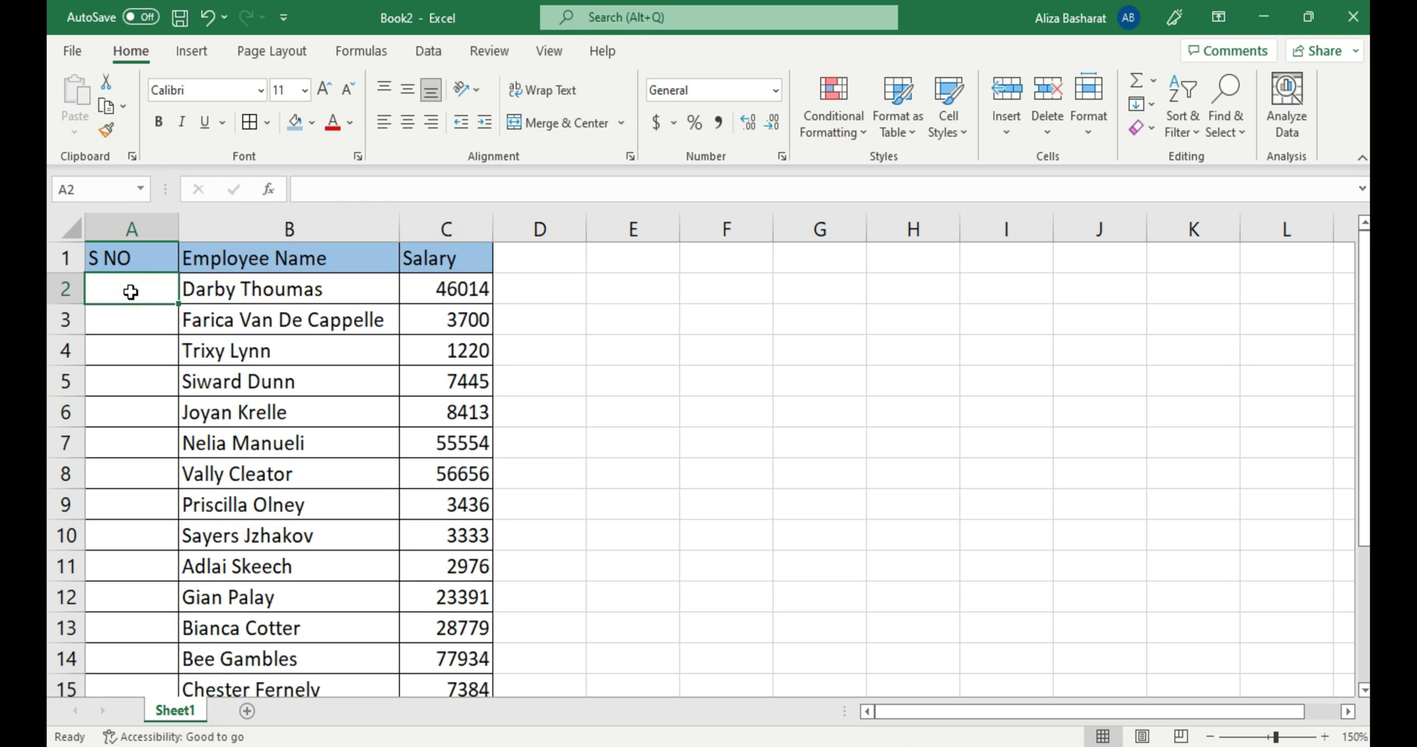
text(=)
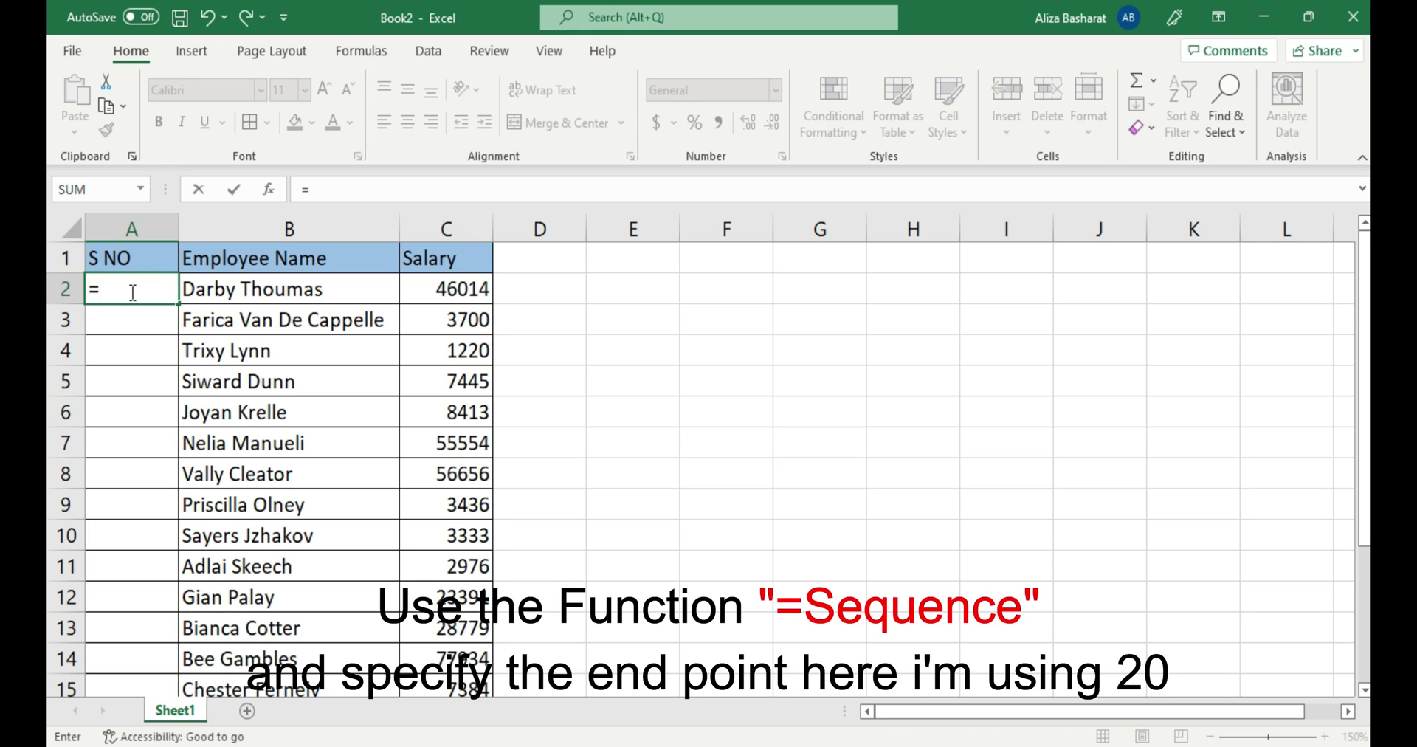
text(seq)
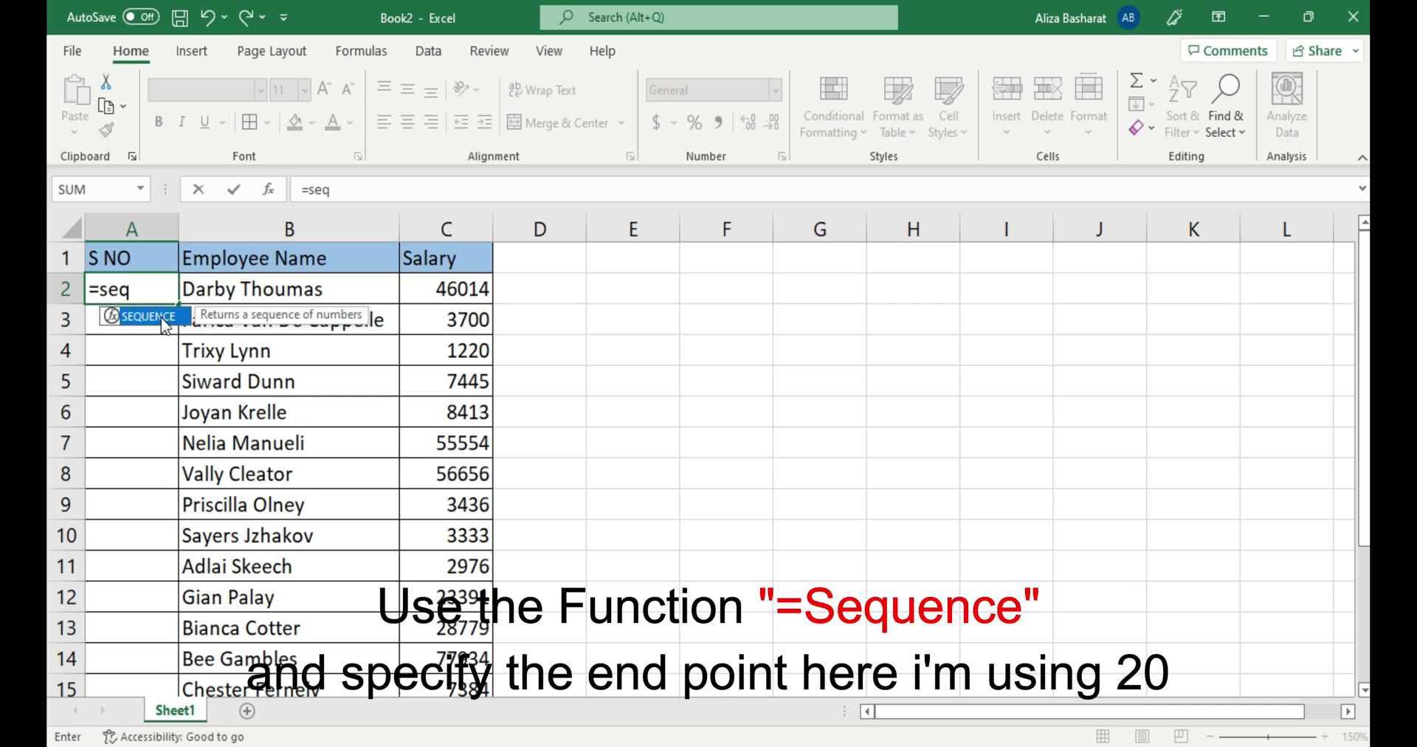
double_click(148, 316)
text(20)
key(Return)
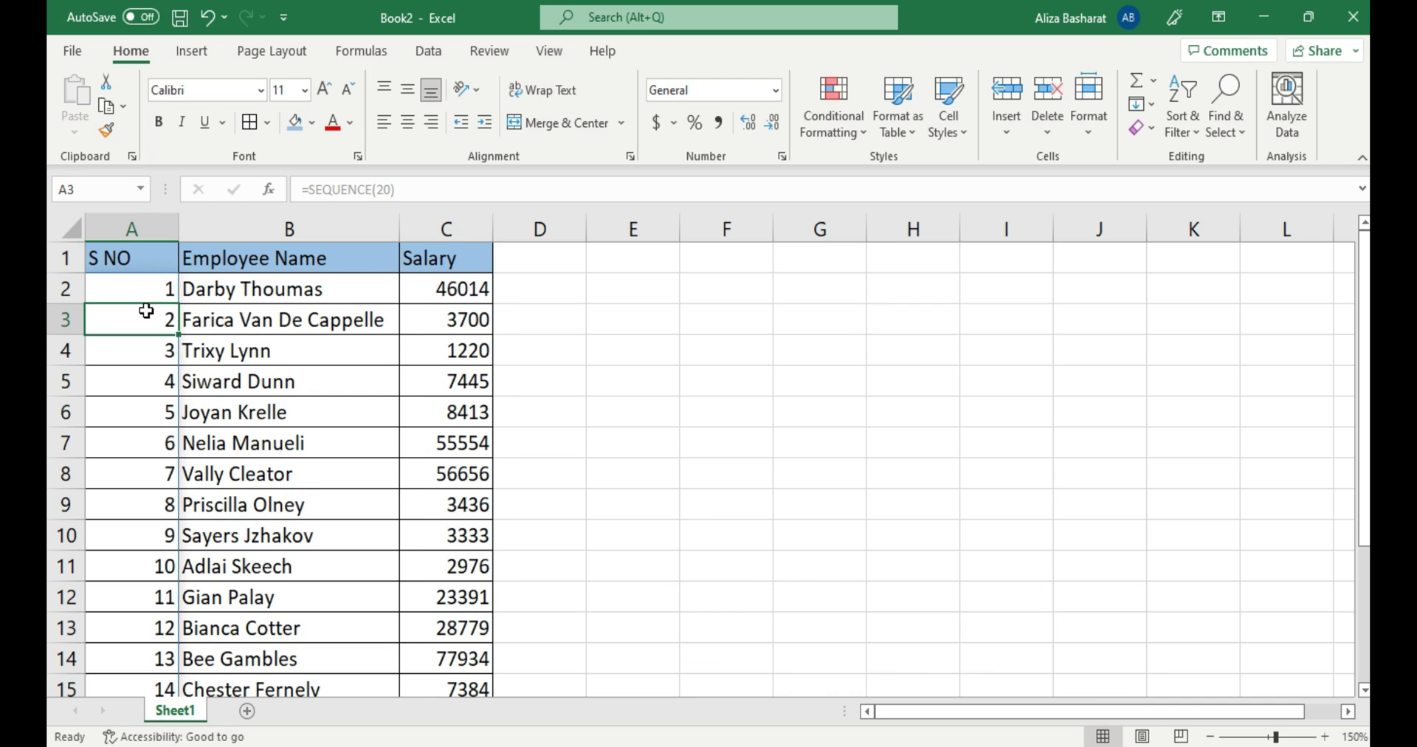
scroll(147, 311, down, 4)
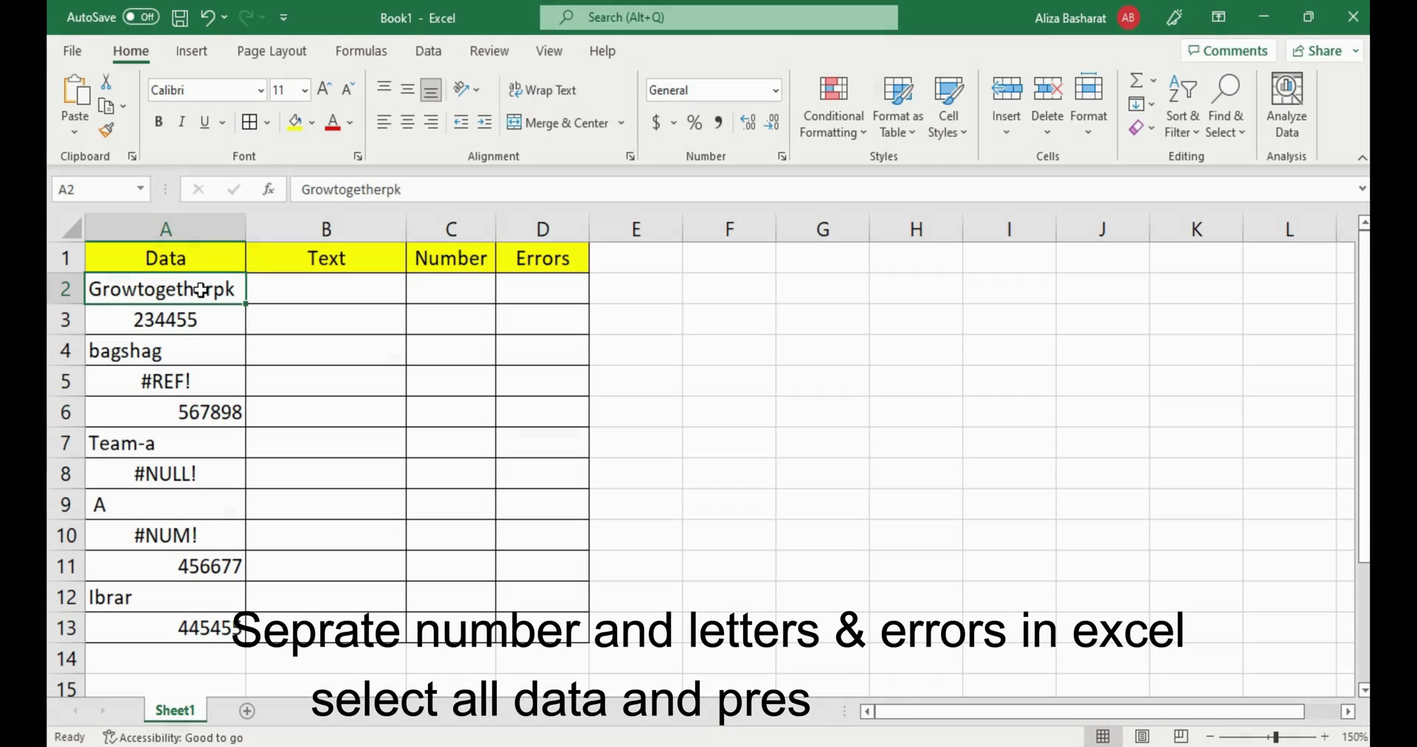
- In the Data column of Book1, use Go To Special on A2:A13 to select only the text constants
drag(244, 290, 232, 629)
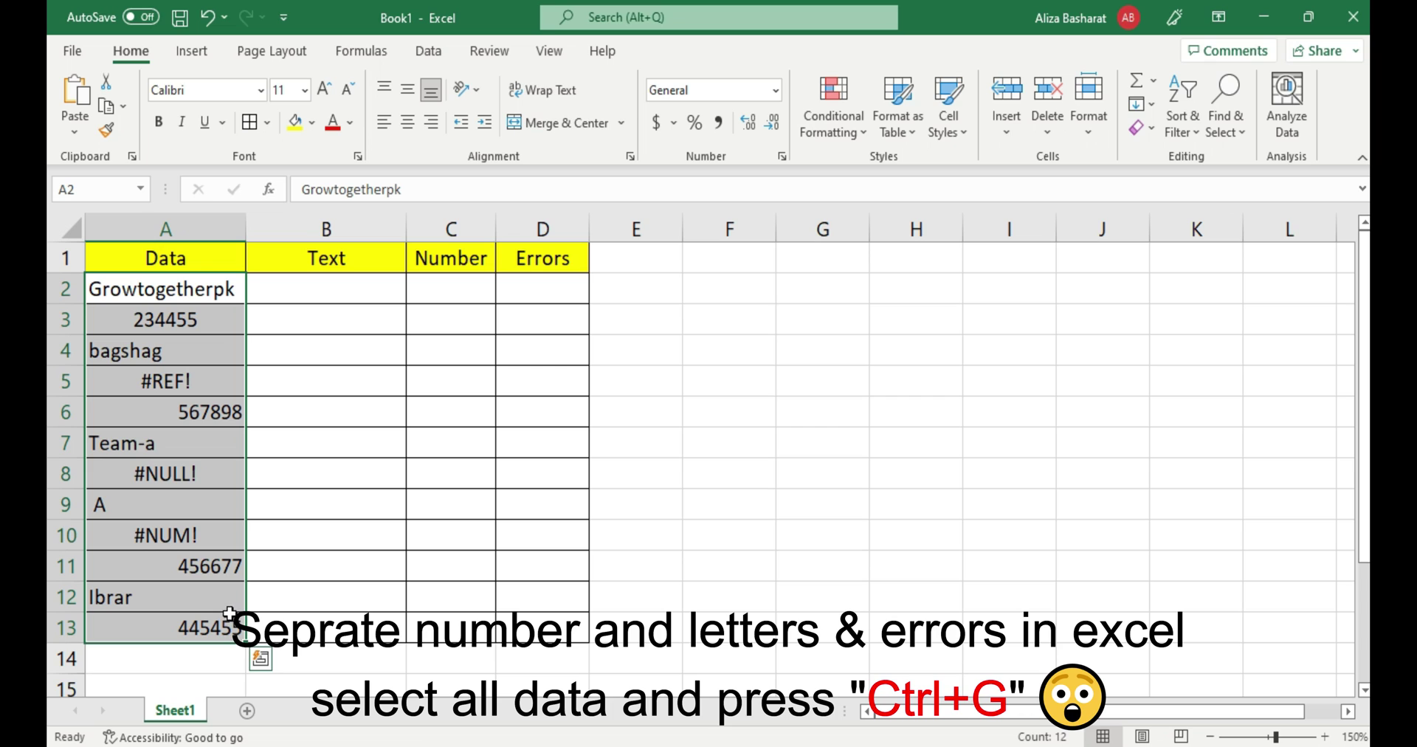
key(ctrl+g)
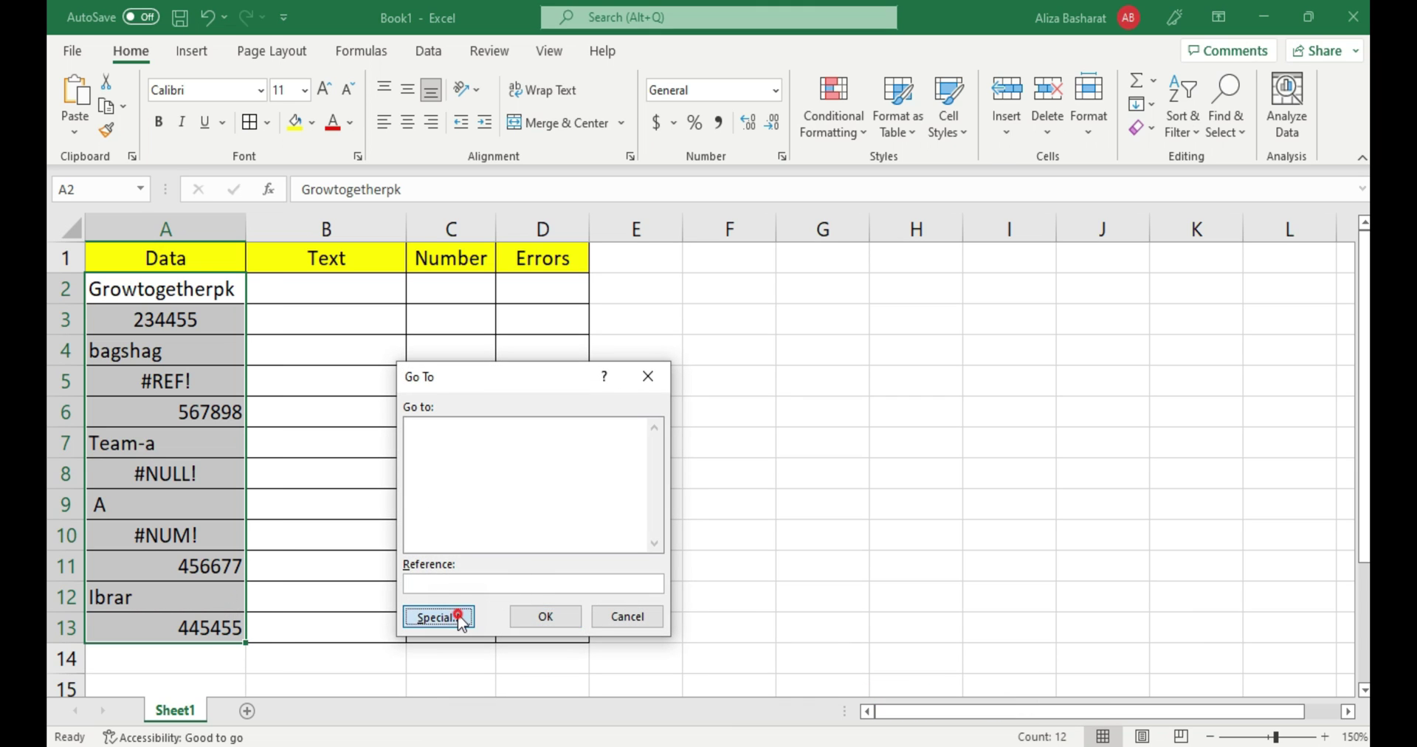
click(457, 615)
click(436, 369)
click(444, 455)
click(442, 494)
click(441, 514)
click(546, 645)
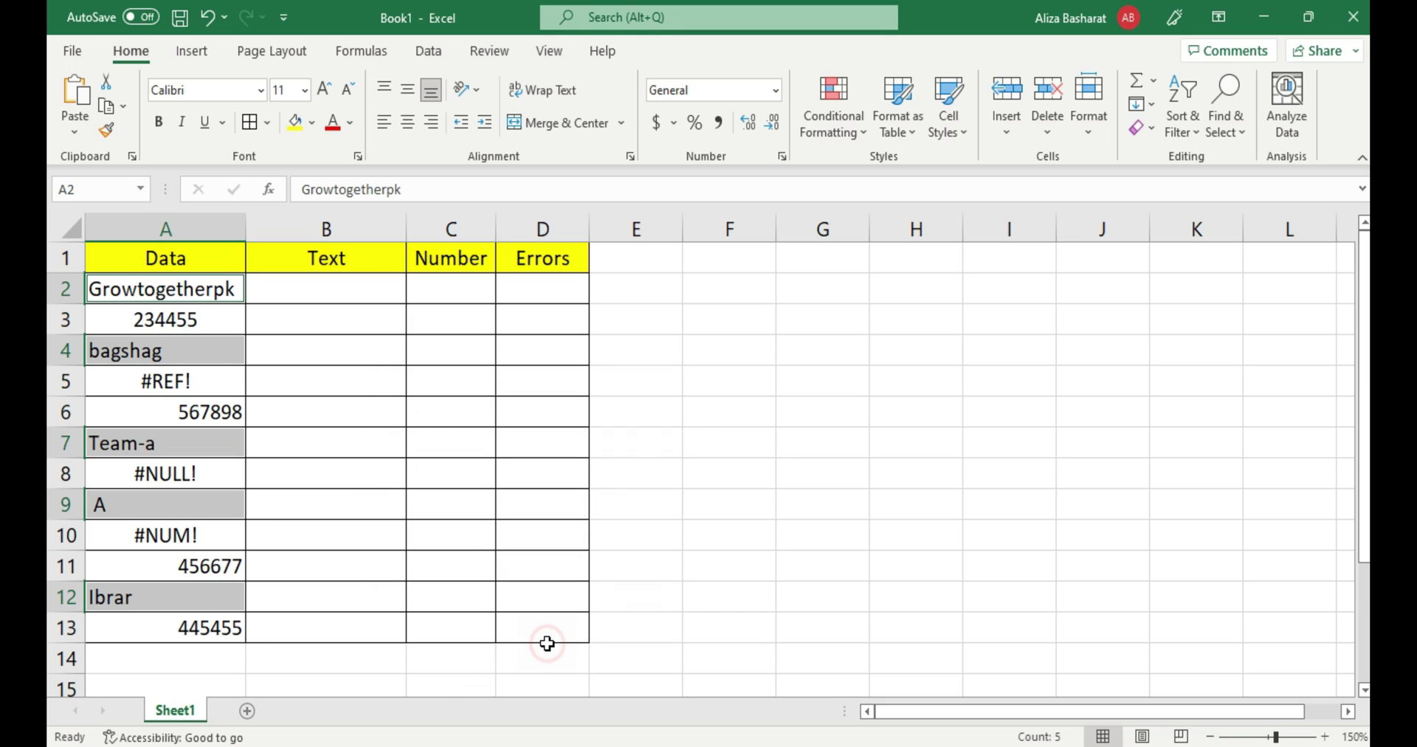
- Copy the selected text cells into the Text column starting at B2
key(ctrl+c)
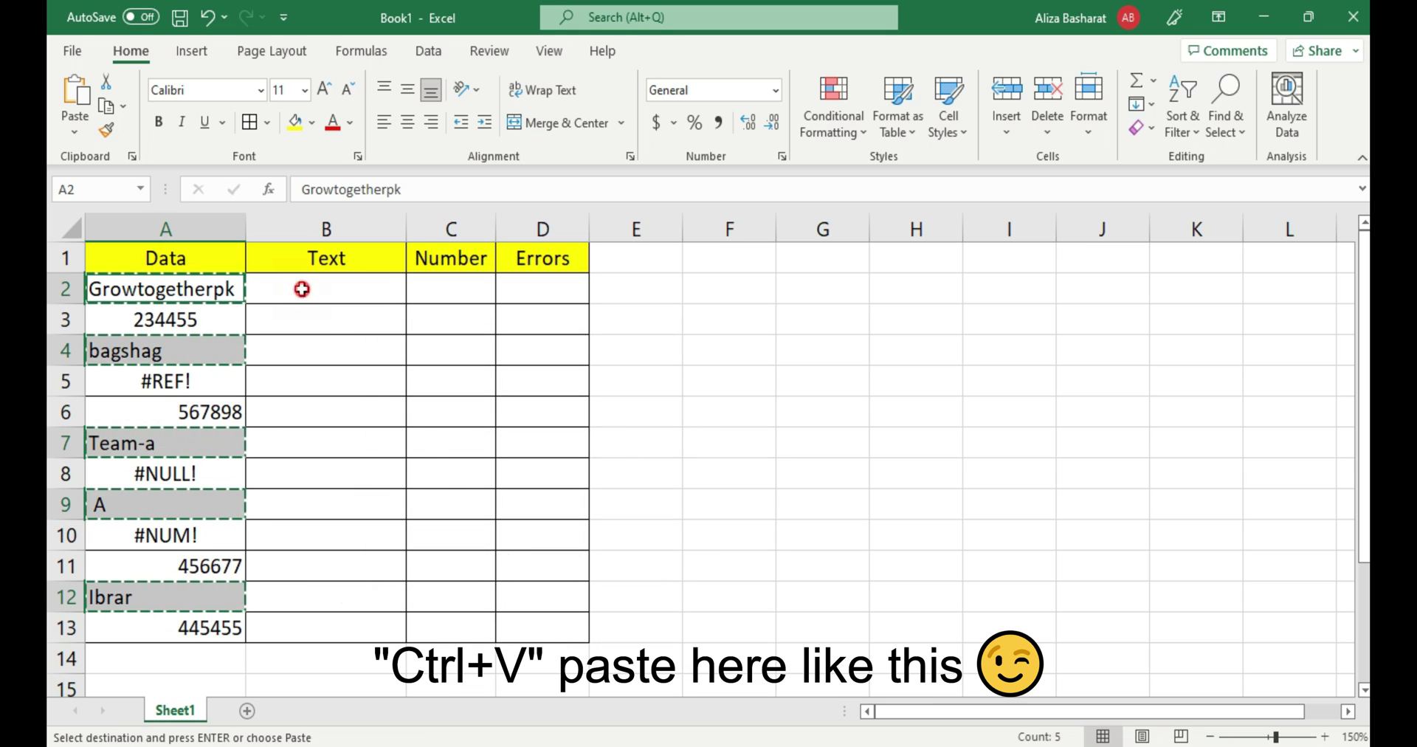
click(302, 289)
key(ctrl+v)
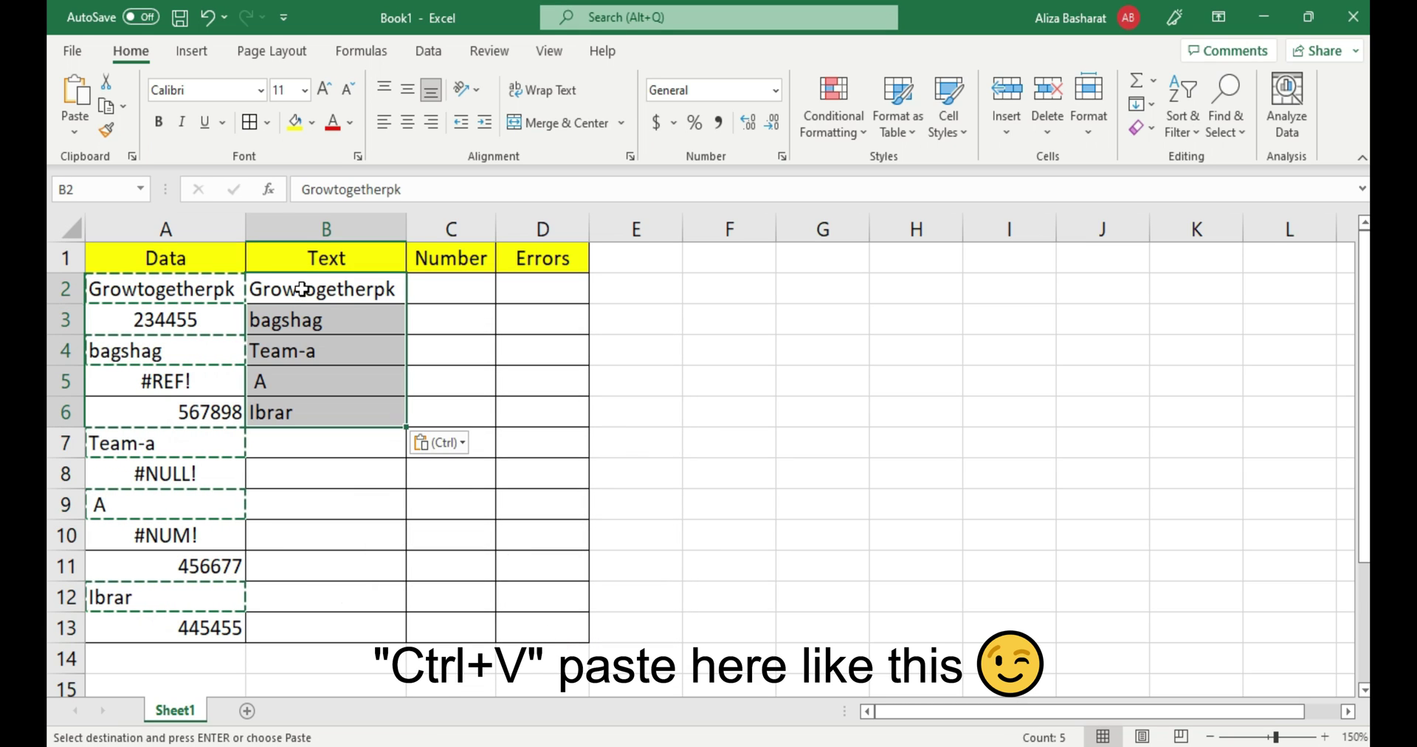
click(210, 288)
key(Escape)
double_click(137, 288)
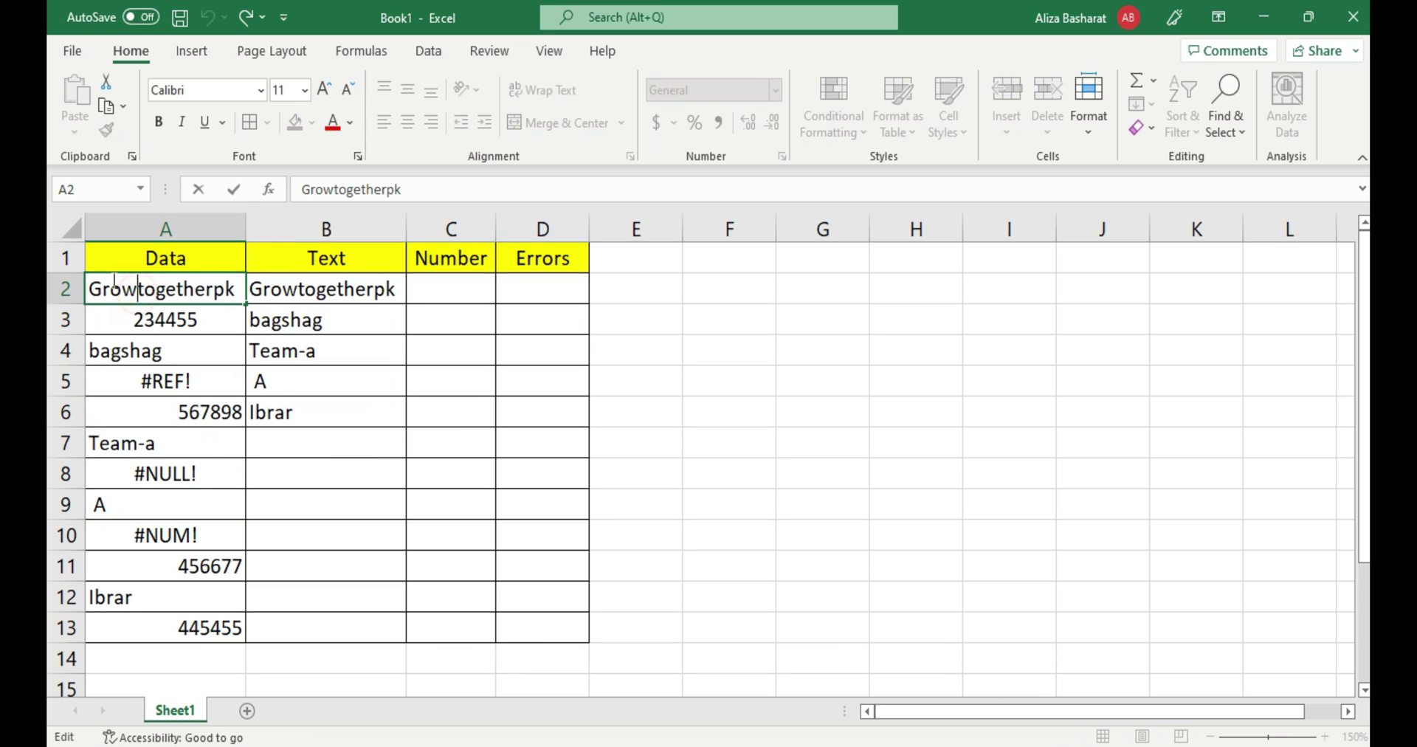
- Use Go To Special on A2:A13 to select only the number constants, excluding text, logicals and errors
drag(225, 350, 225, 618)
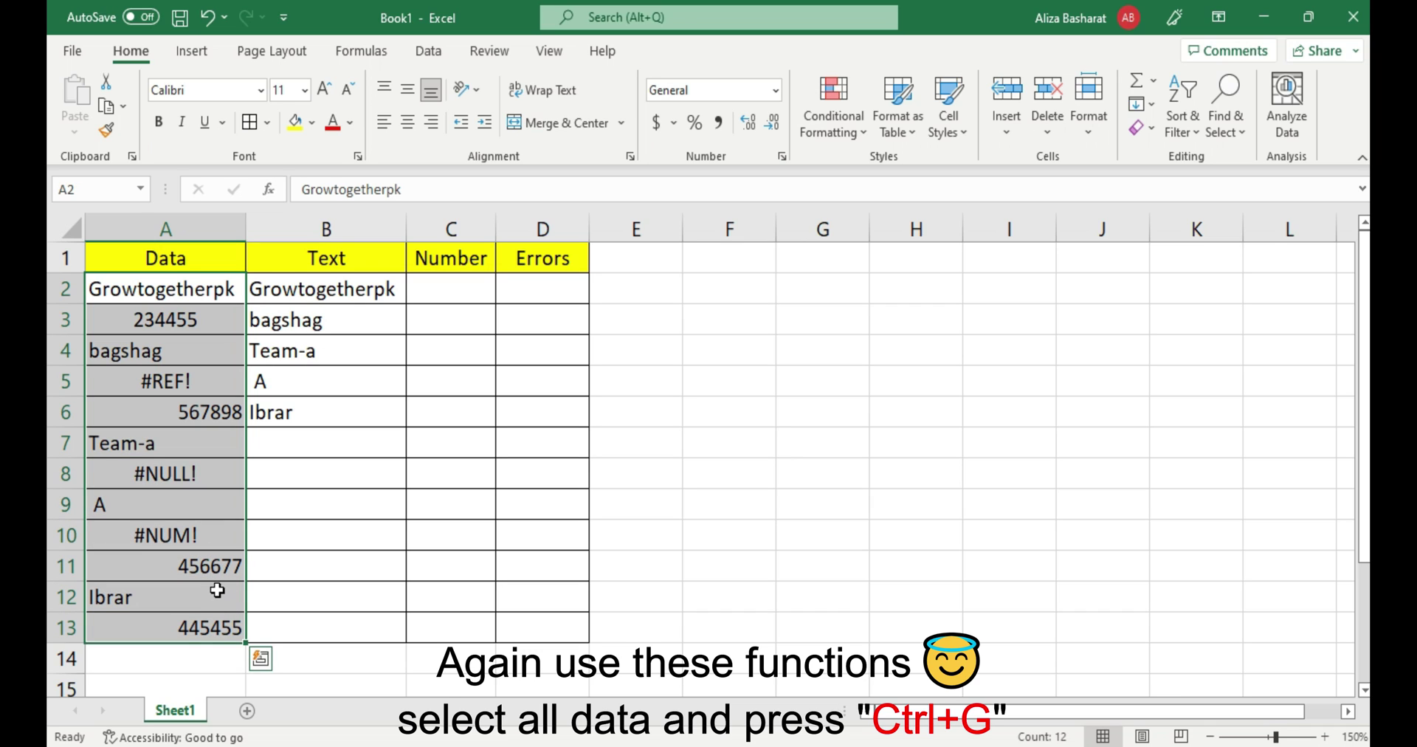
key(ctrl+g)
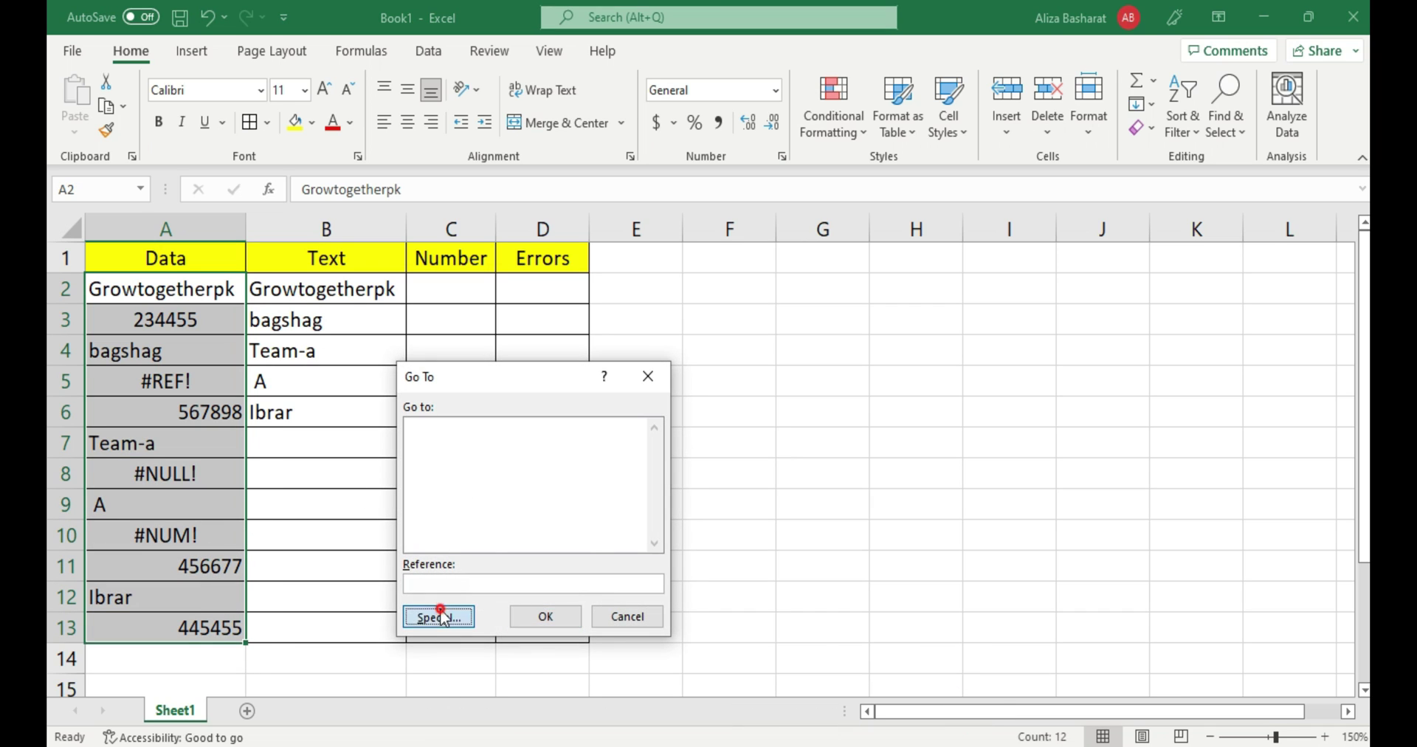
click(437, 617)
click(458, 369)
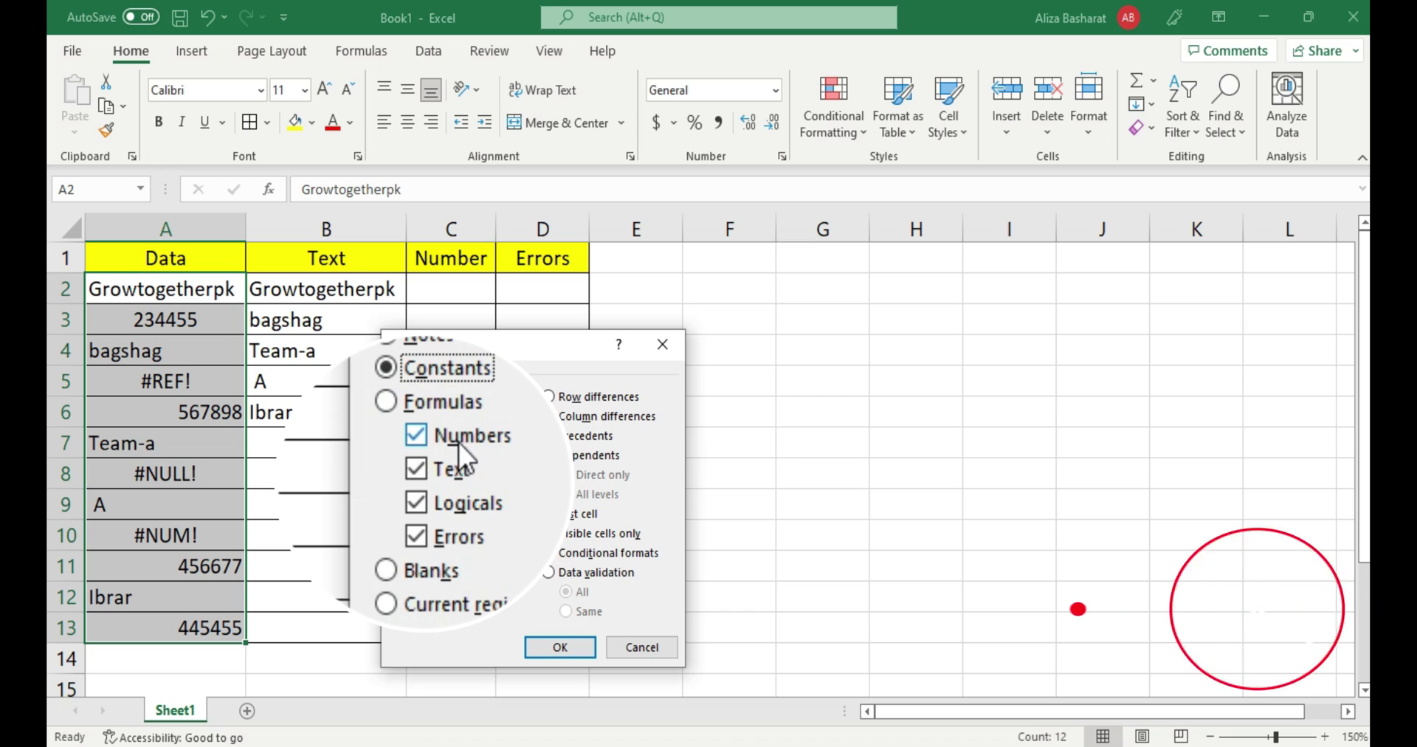
click(456, 468)
click(463, 503)
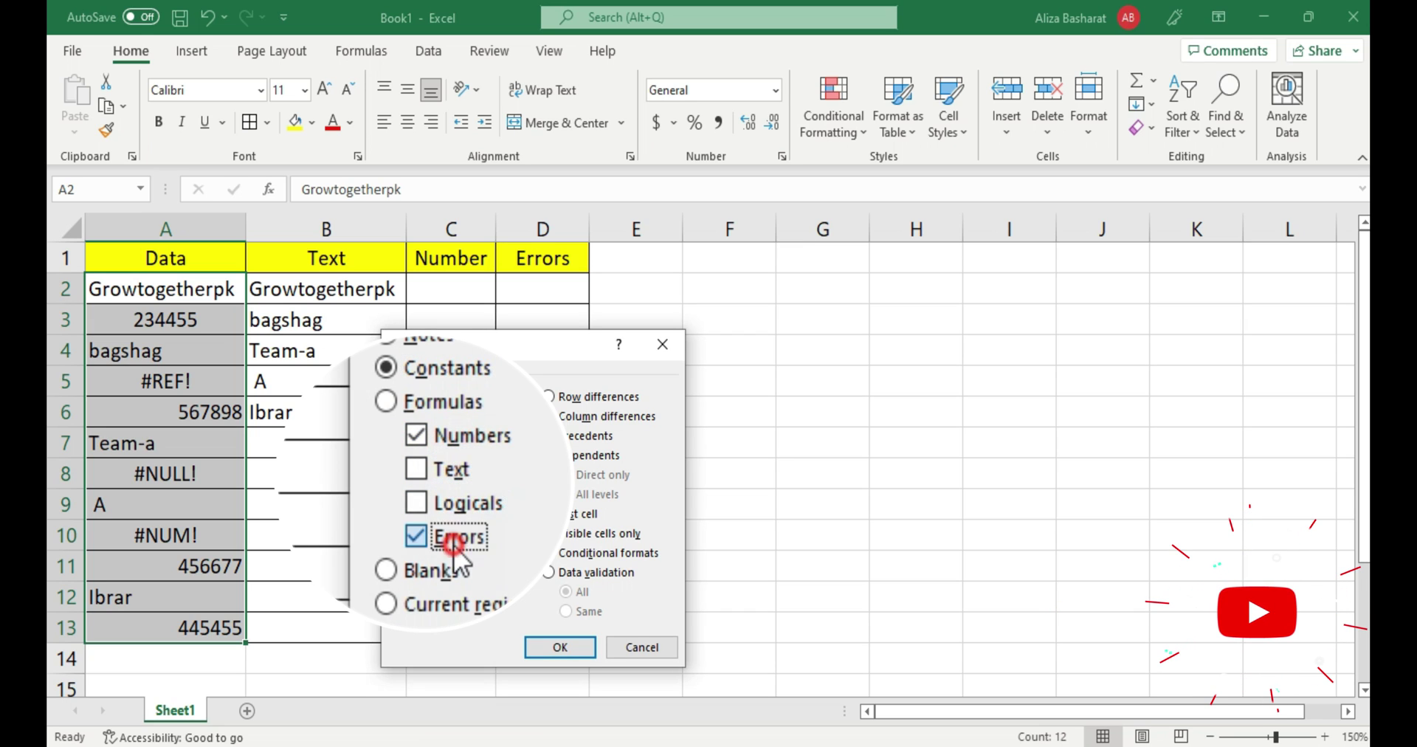
click(454, 541)
click(560, 646)
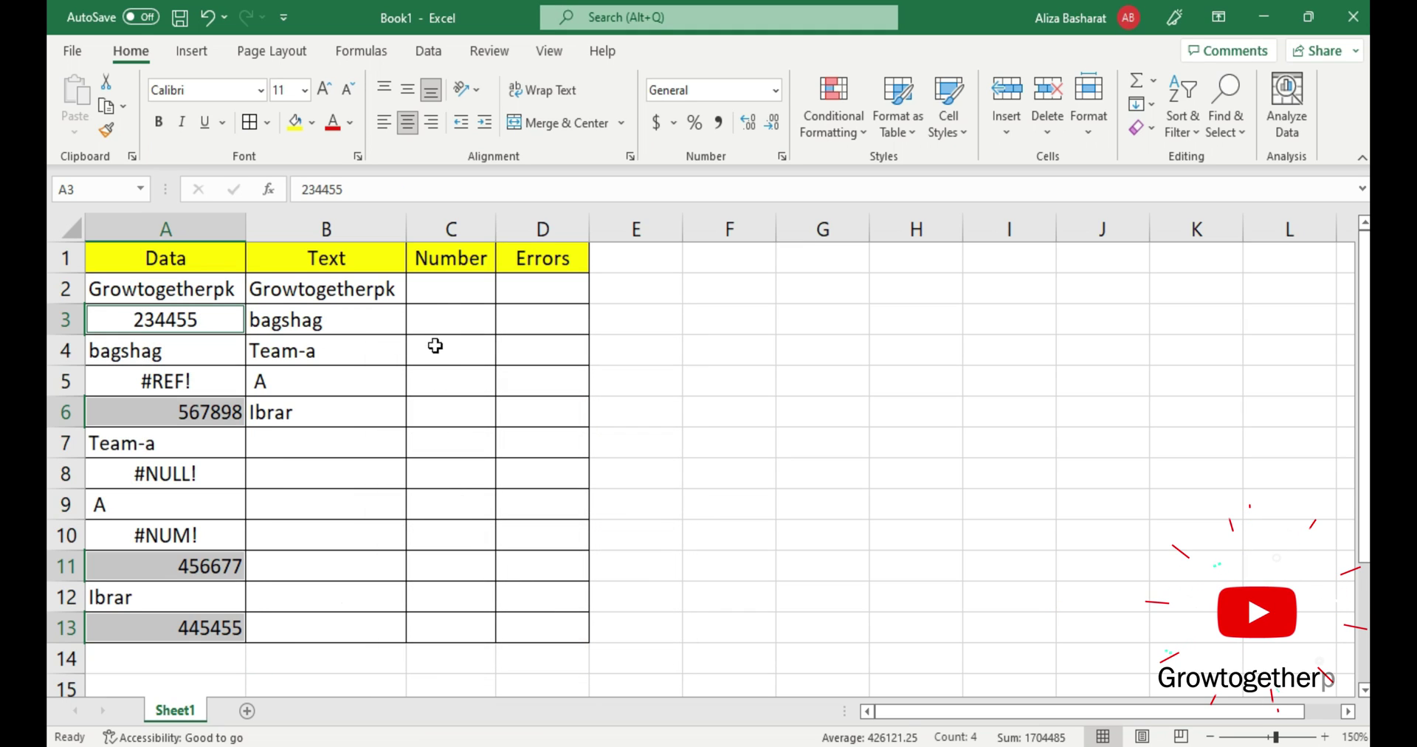
- Copy the selected number cells into the Number column starting at C2
key(ctrl+c)
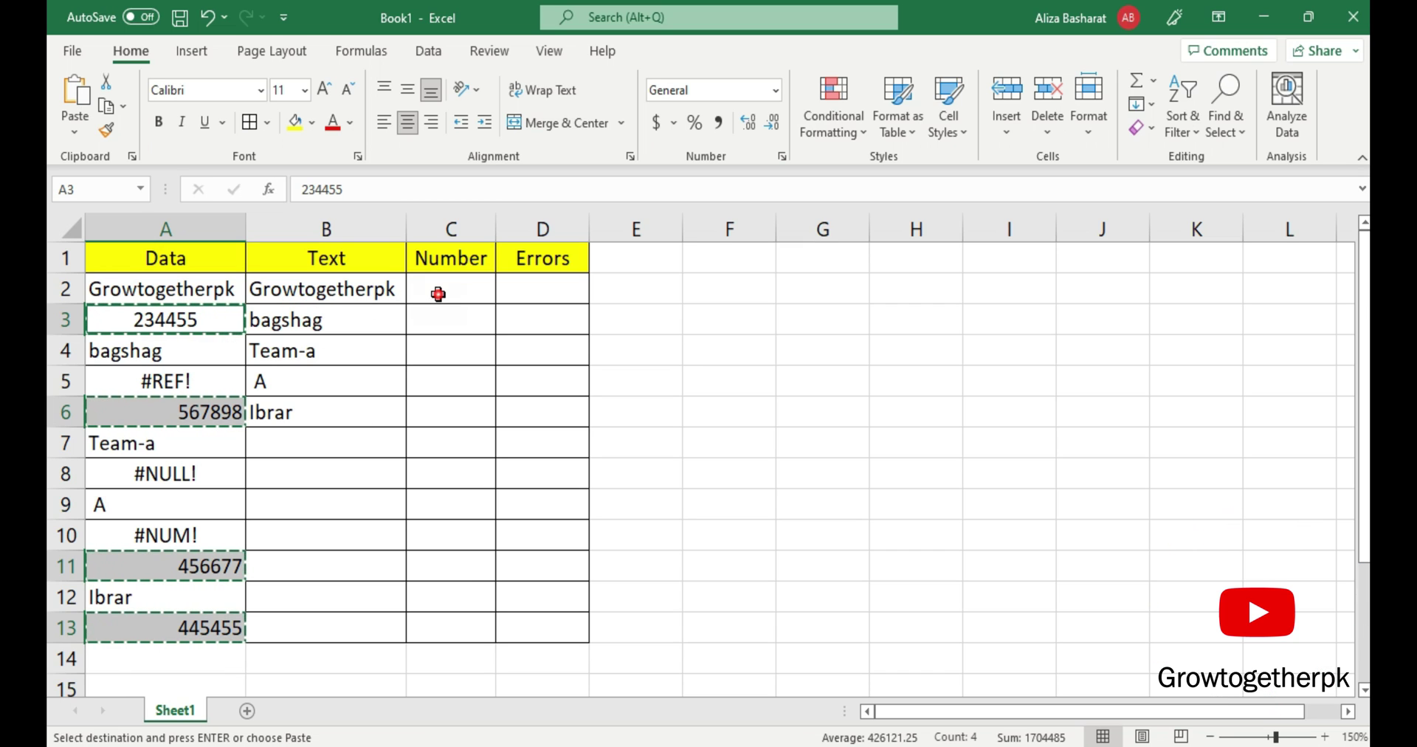
click(438, 294)
key(ctrl+v)
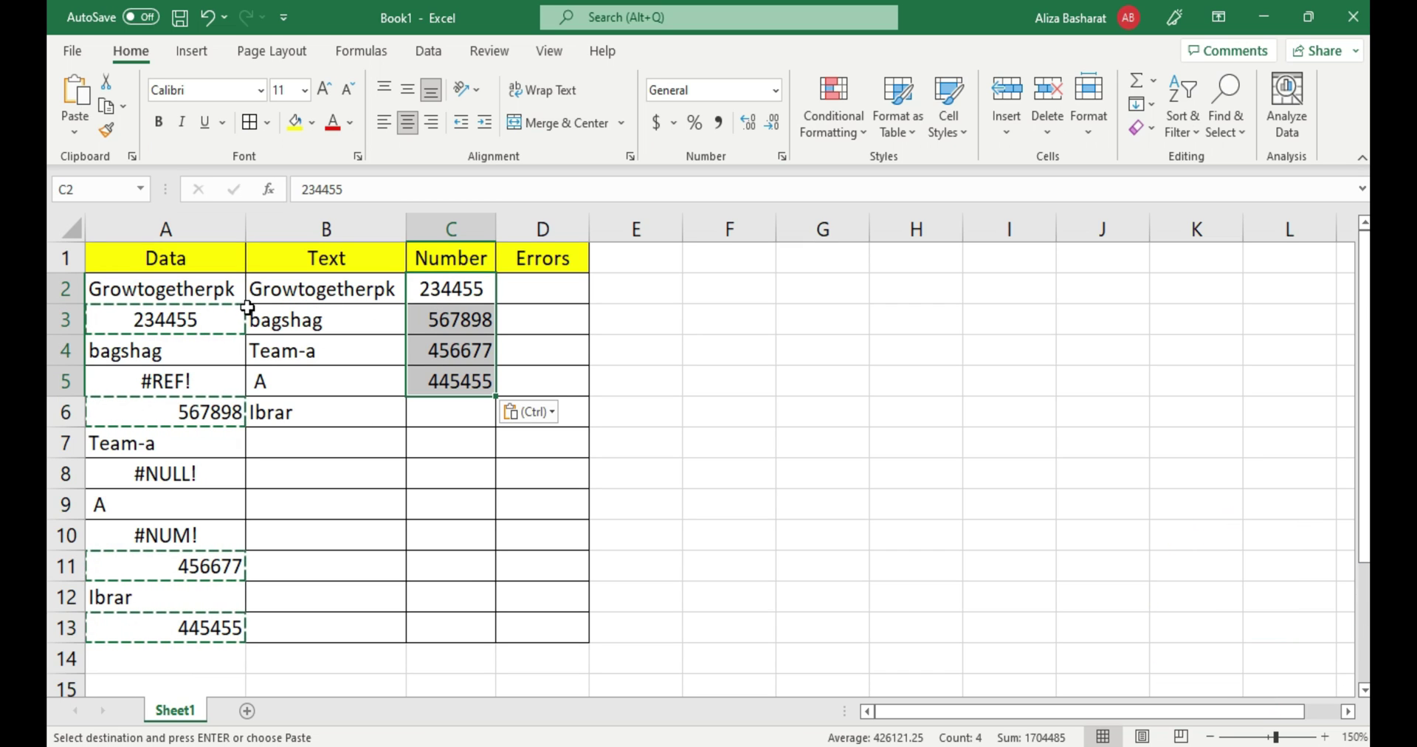
- Select only the error constants in A2:A13 with Go To Special and copy them into the Errors column starting at D2
drag(237, 288, 204, 627)
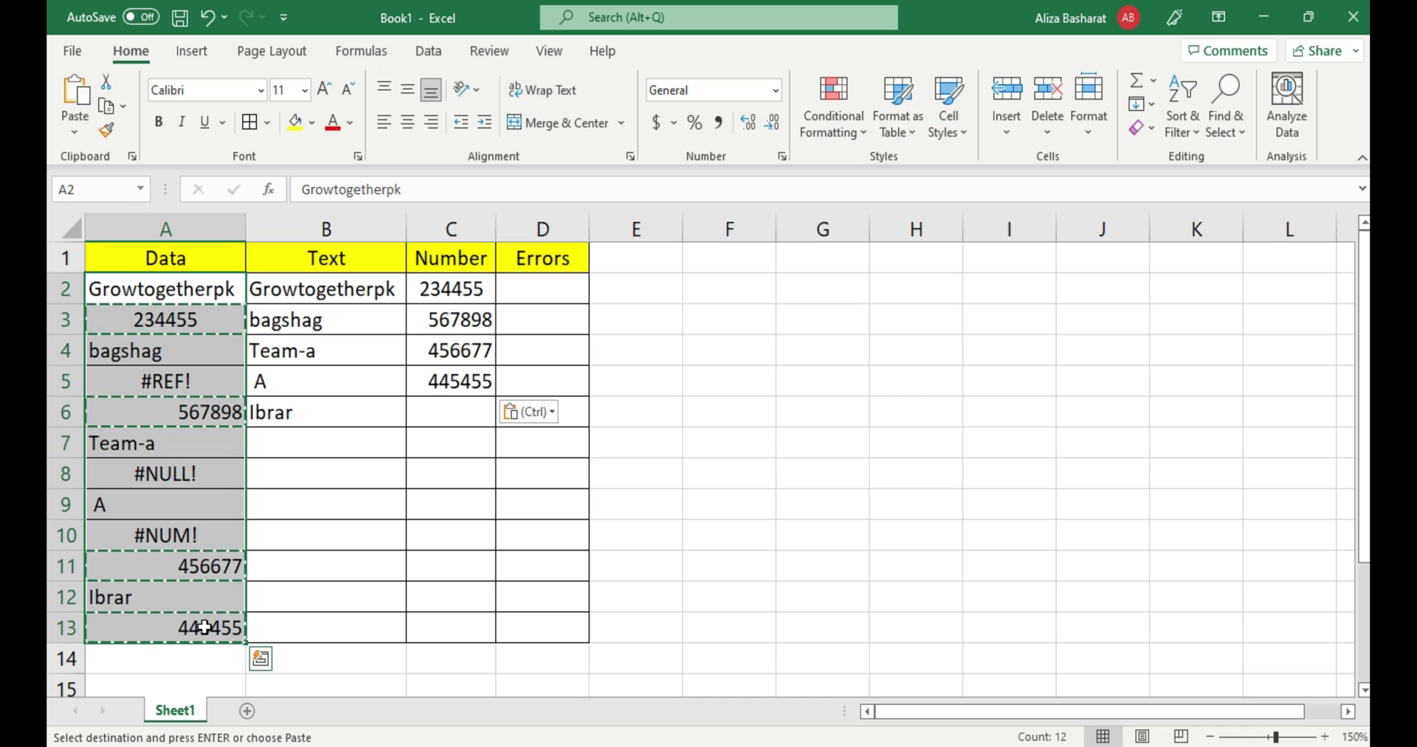
key(ctrl+g)
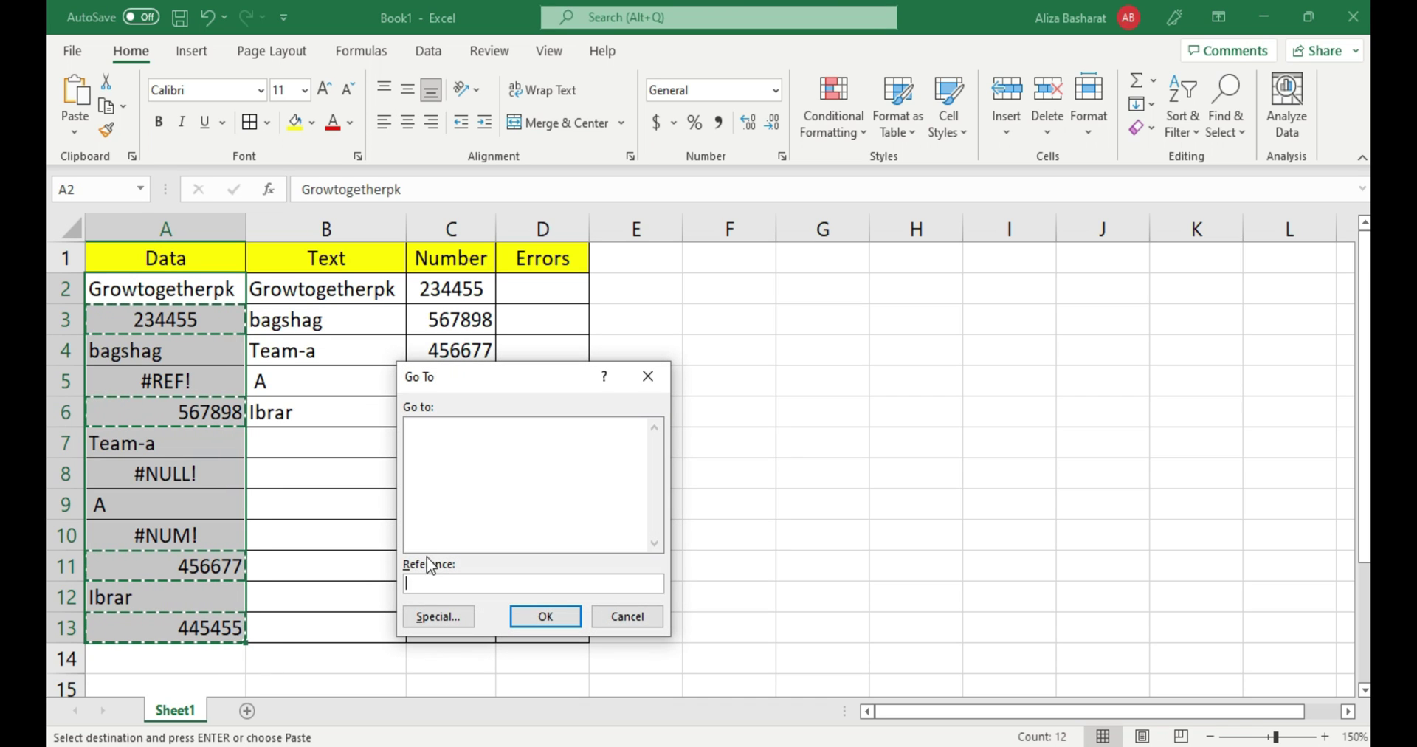
click(445, 613)
click(450, 371)
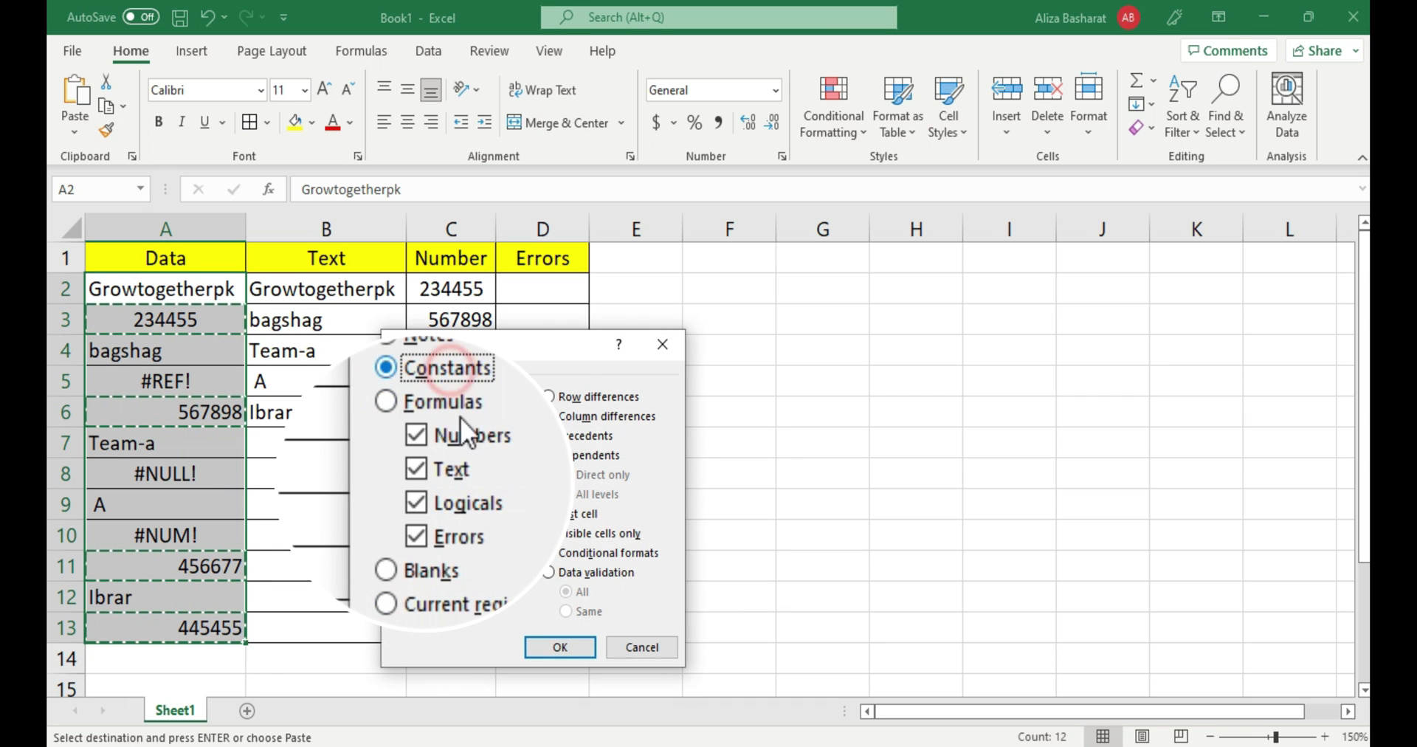
click(463, 437)
click(464, 468)
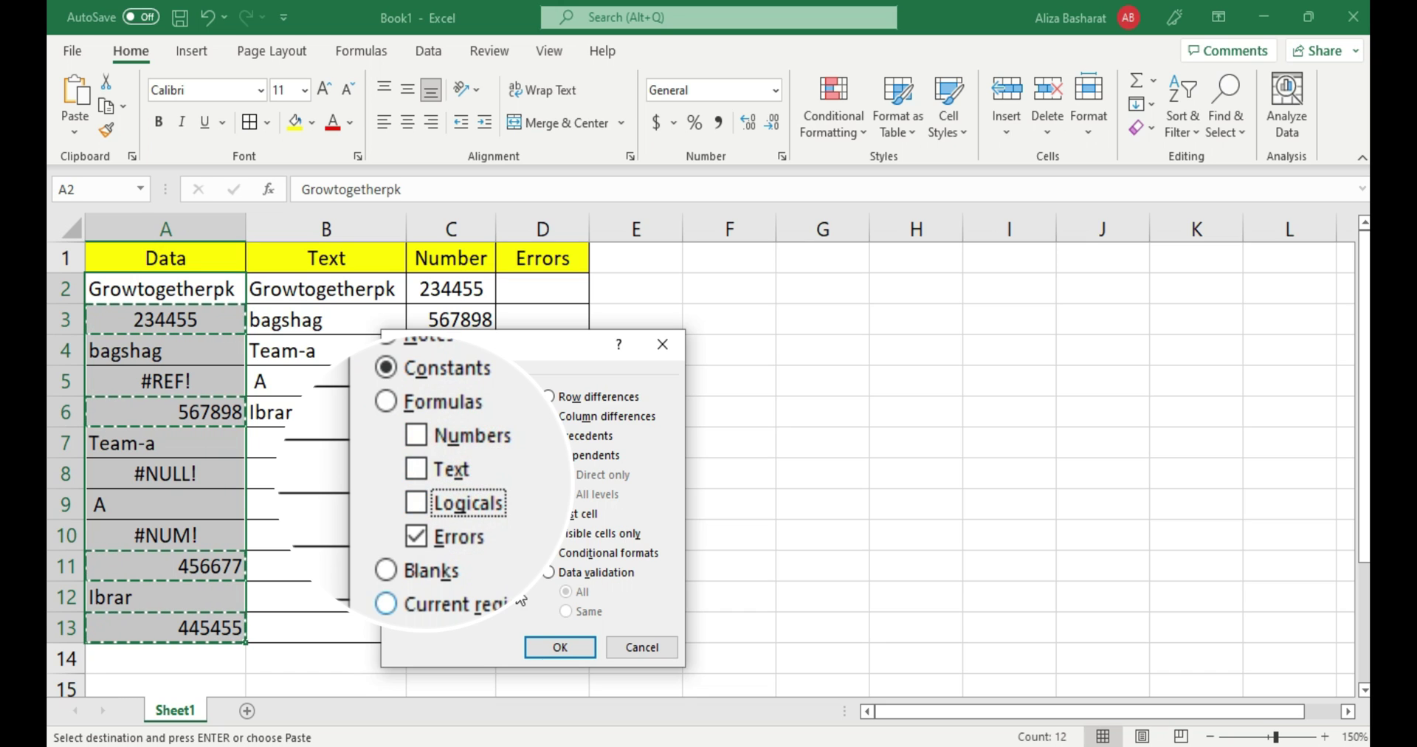
click(554, 645)
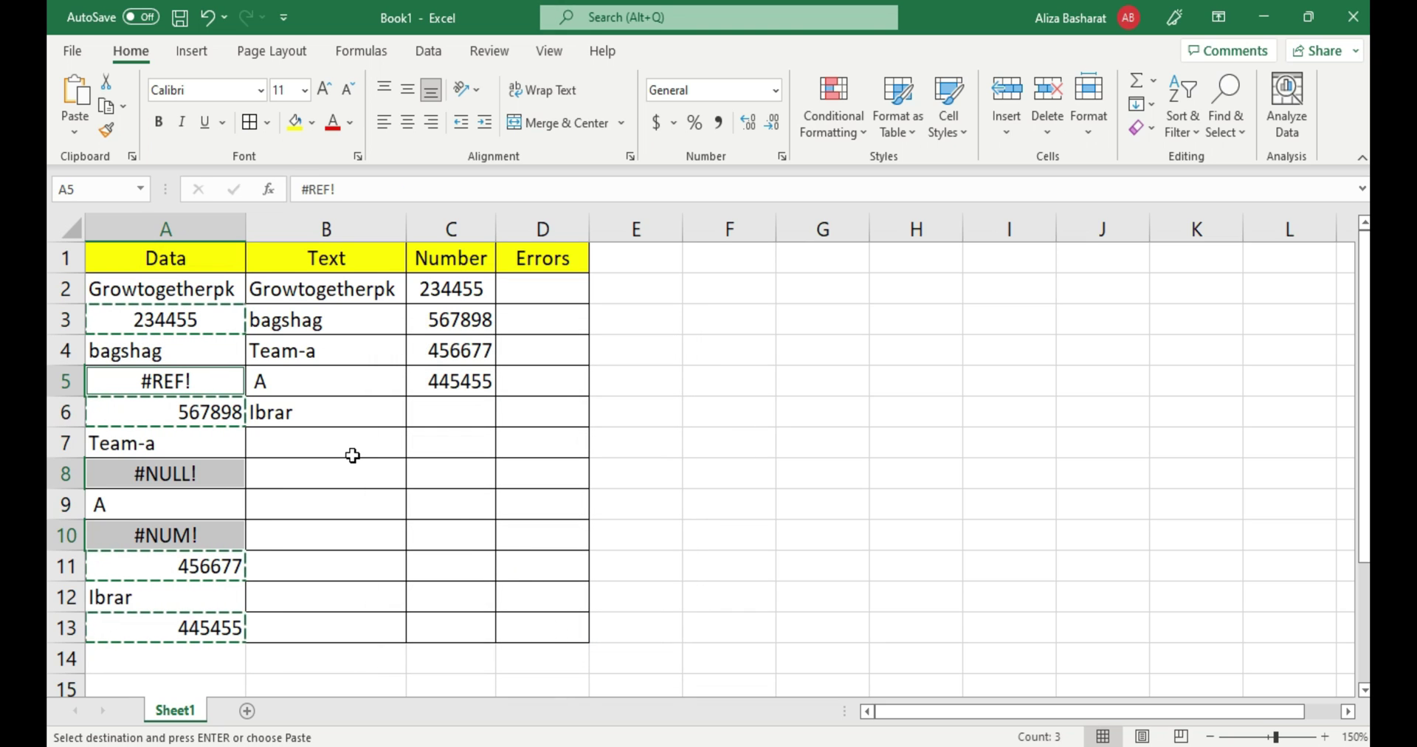
click(527, 291)
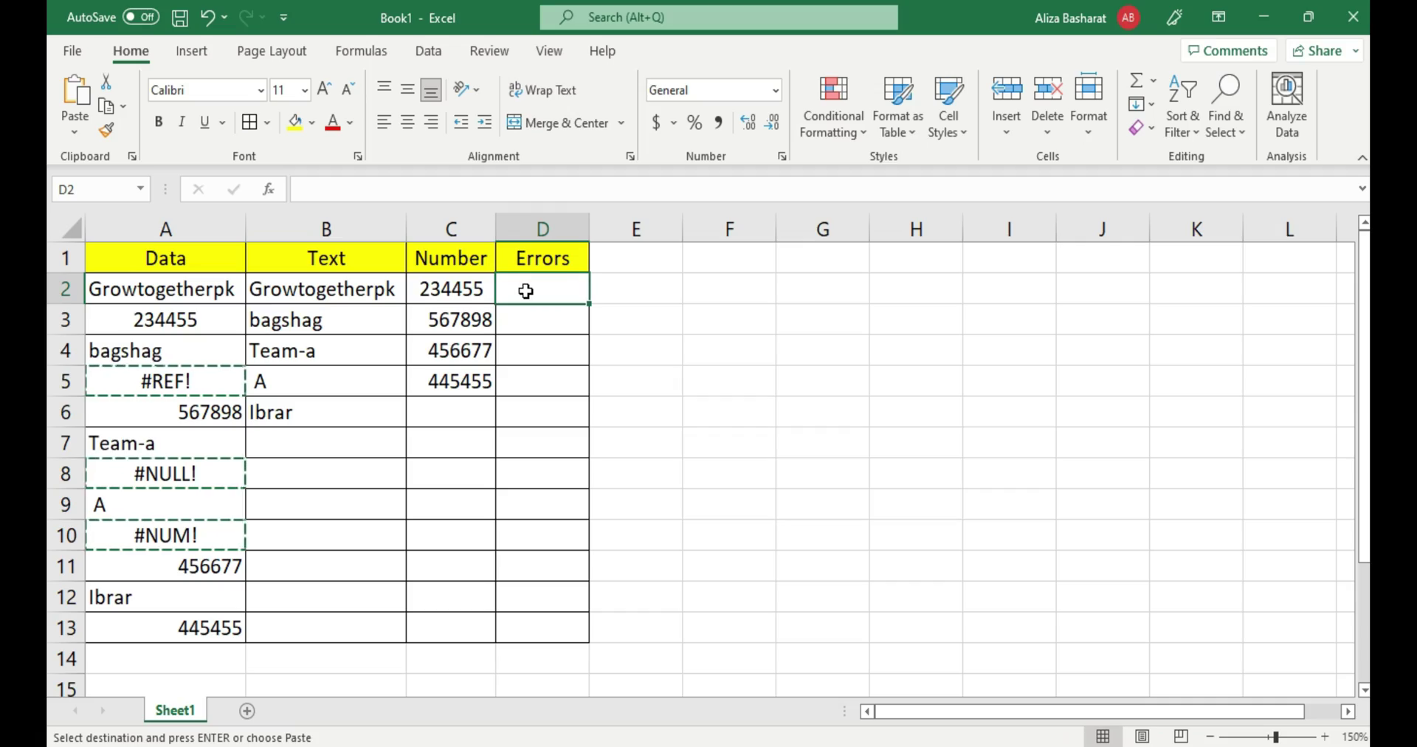
key(ctrl+v)
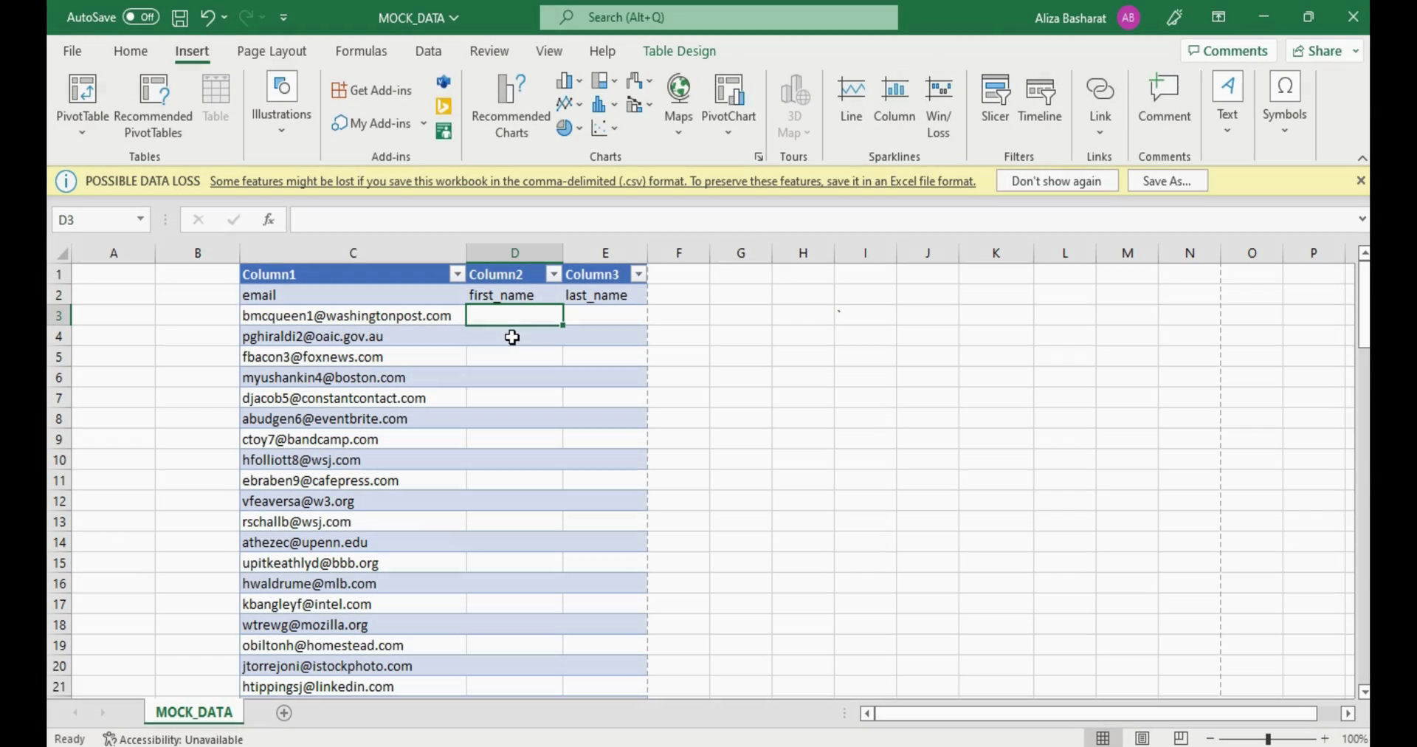
- In the MOCK_DATA sheet, enter the first-name and last-name parts of the first email in D3 and E3
text(bmc)
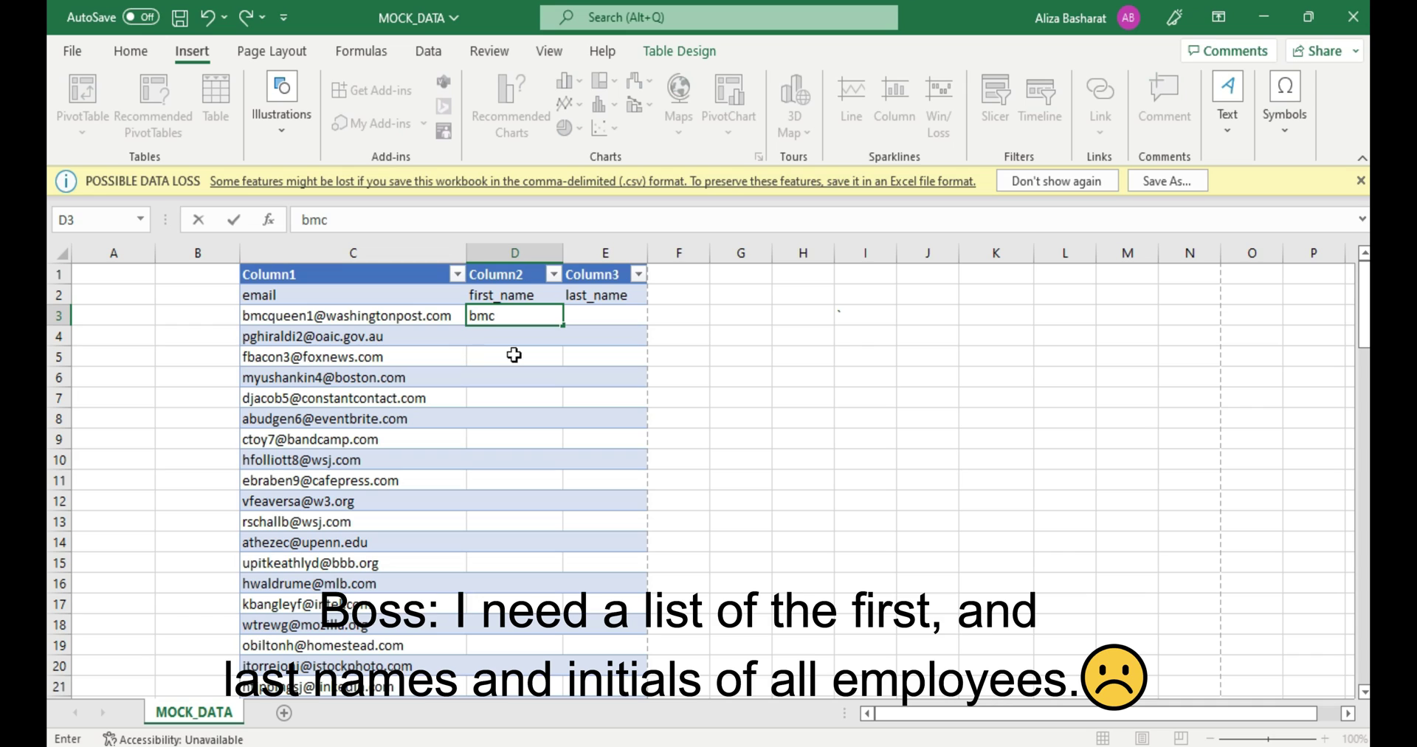
click(601, 317)
text(q)
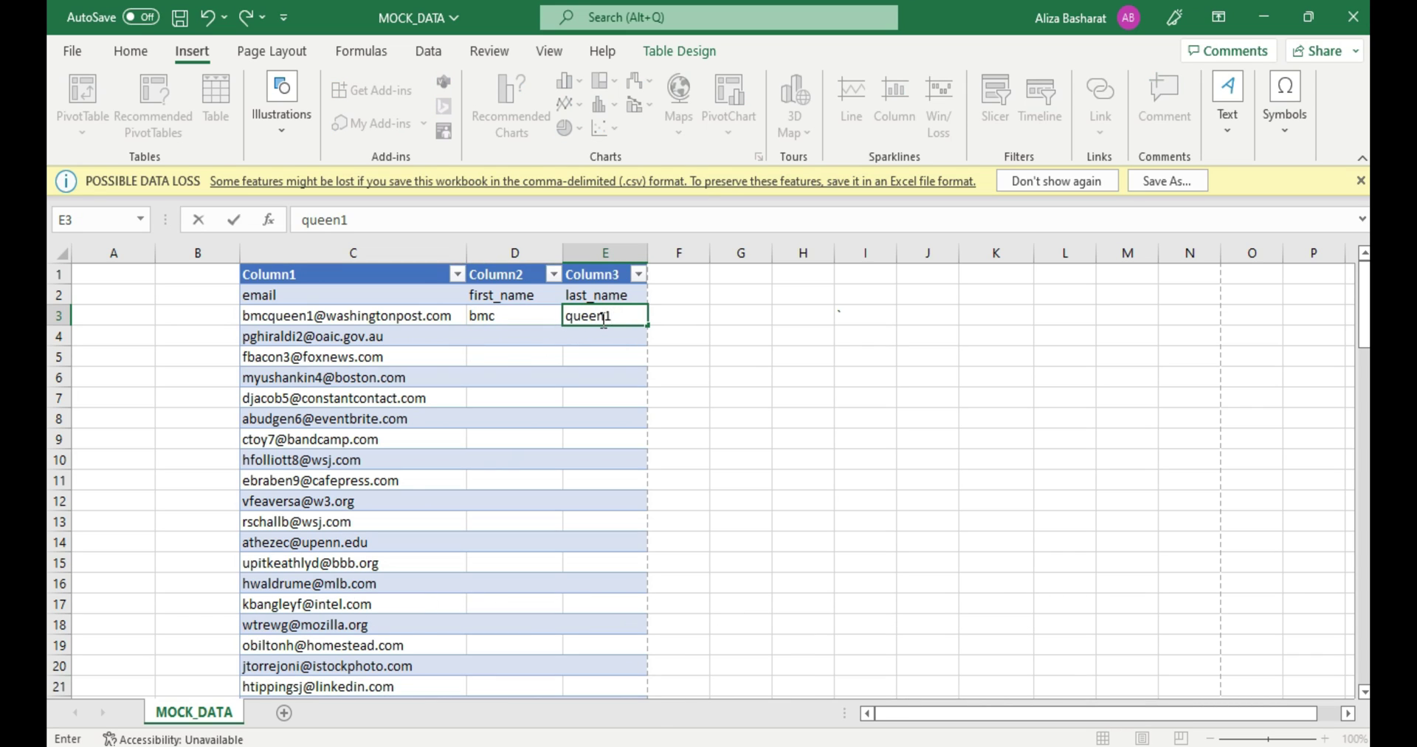
text(ueen1)
- Enter the first-name and last-name parts of the second email in D4 and E4
click(556, 339)
text(pgh)
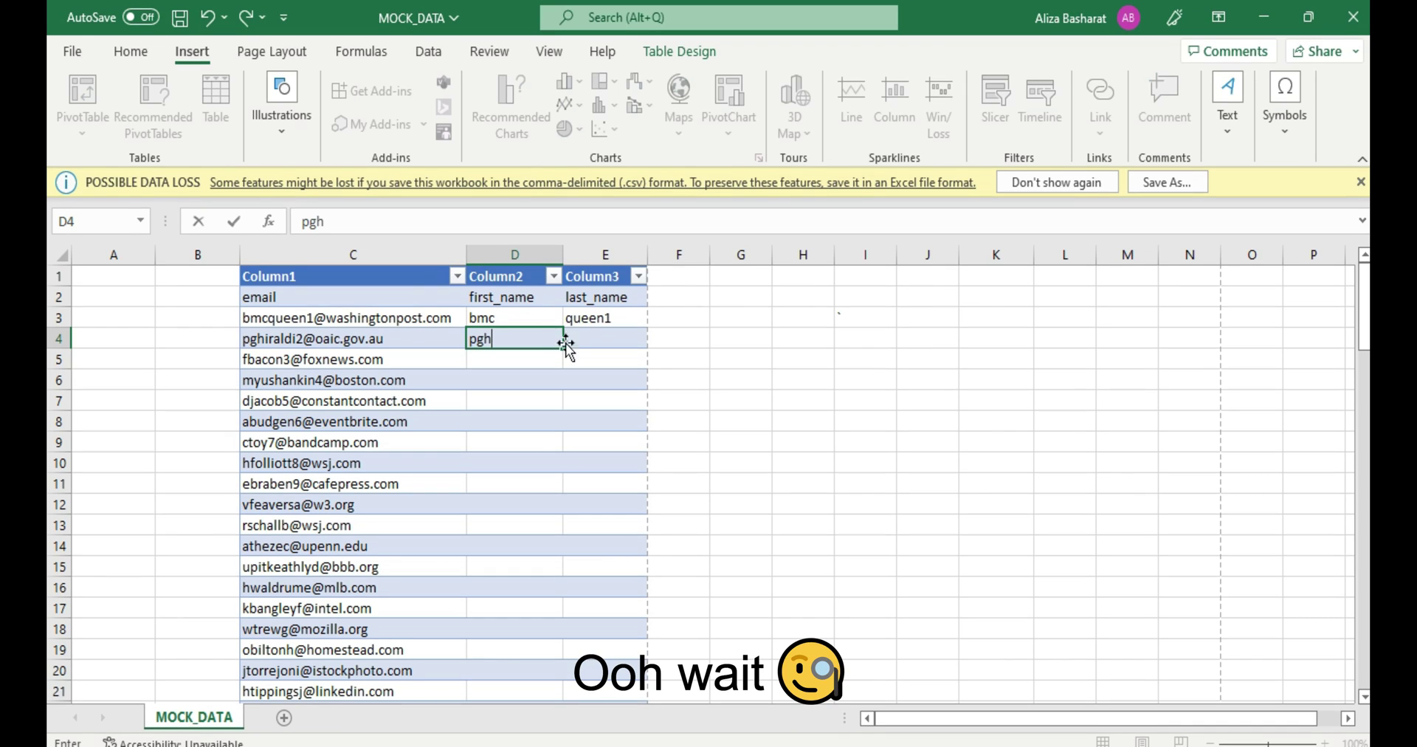
click(593, 341)
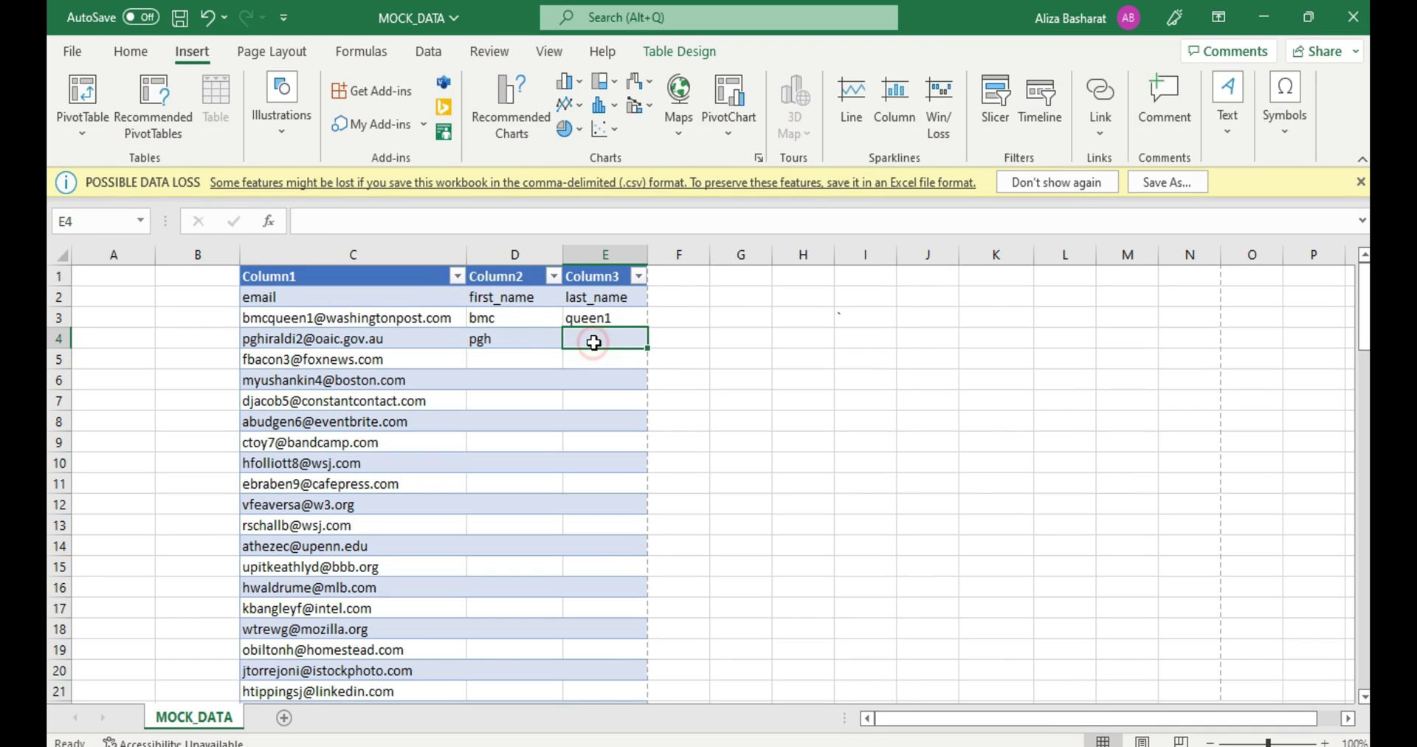
text(ir)
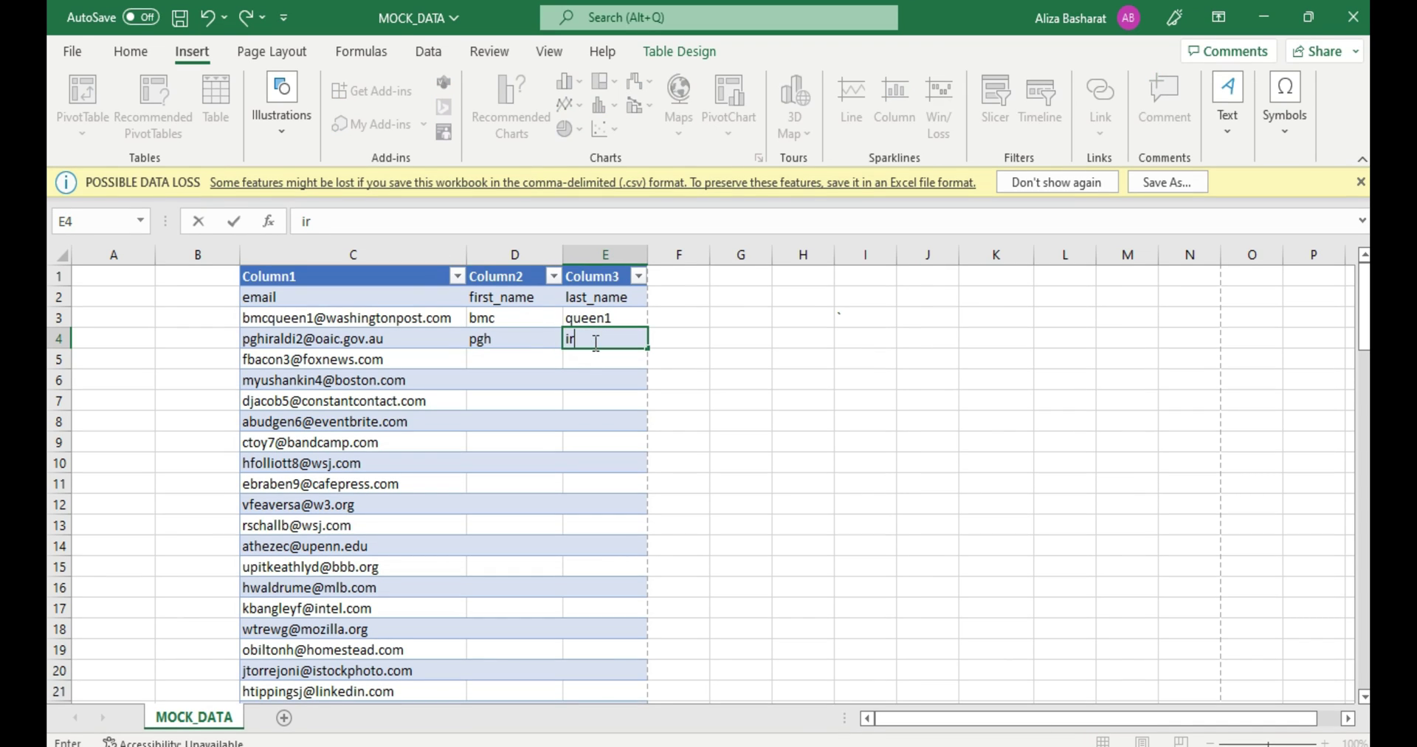
text(aldi2)
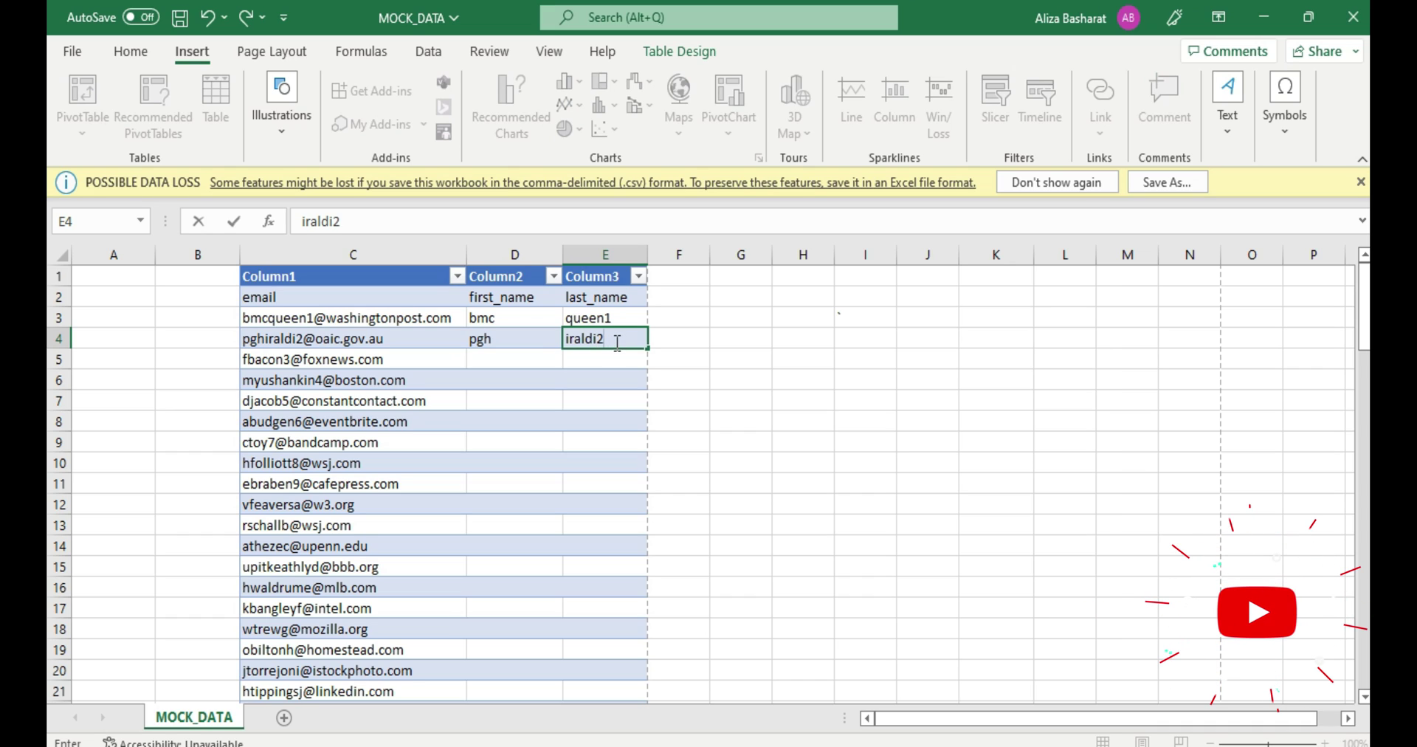
- Clear the hand-entered name parts from D3:E4
double_click(557, 341)
key(BackSpace)
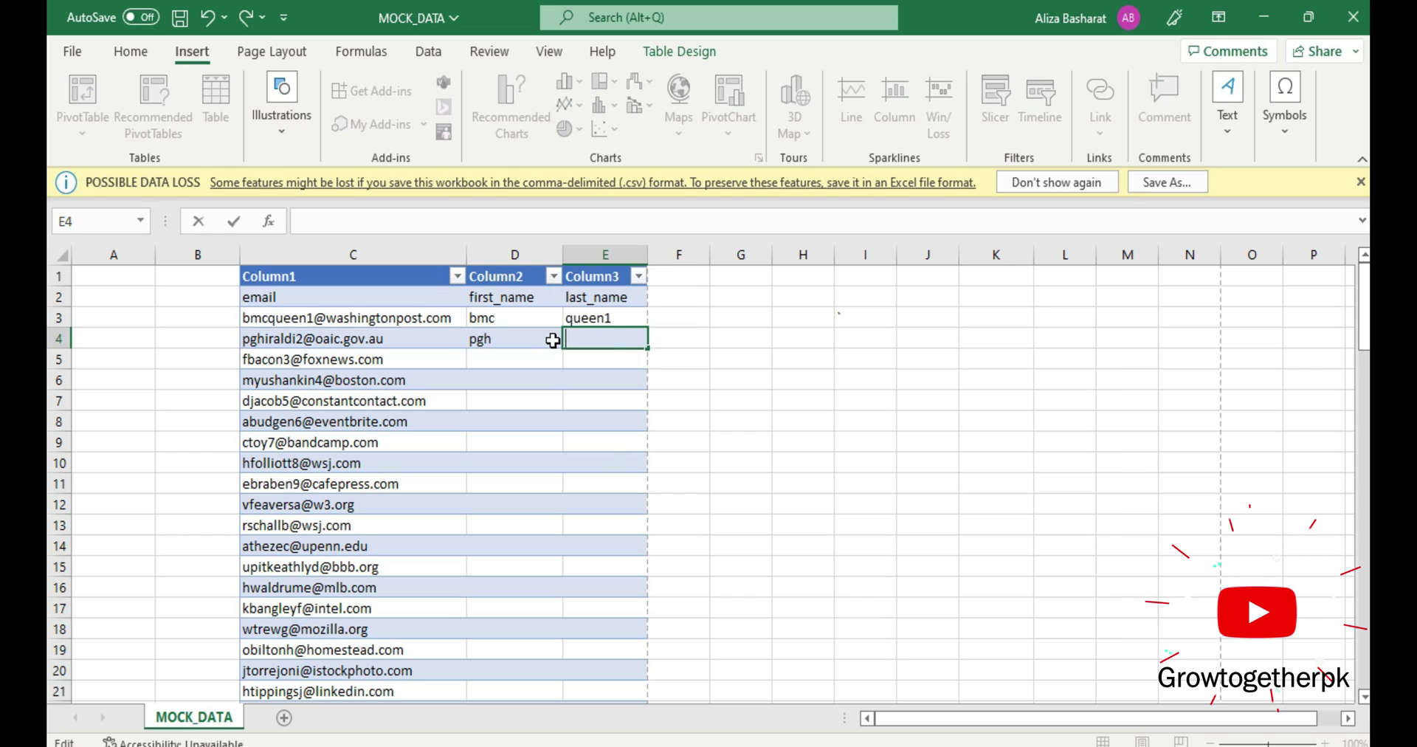
click(557, 338)
key(BackSpace)
click(538, 317)
key(BackSpace)
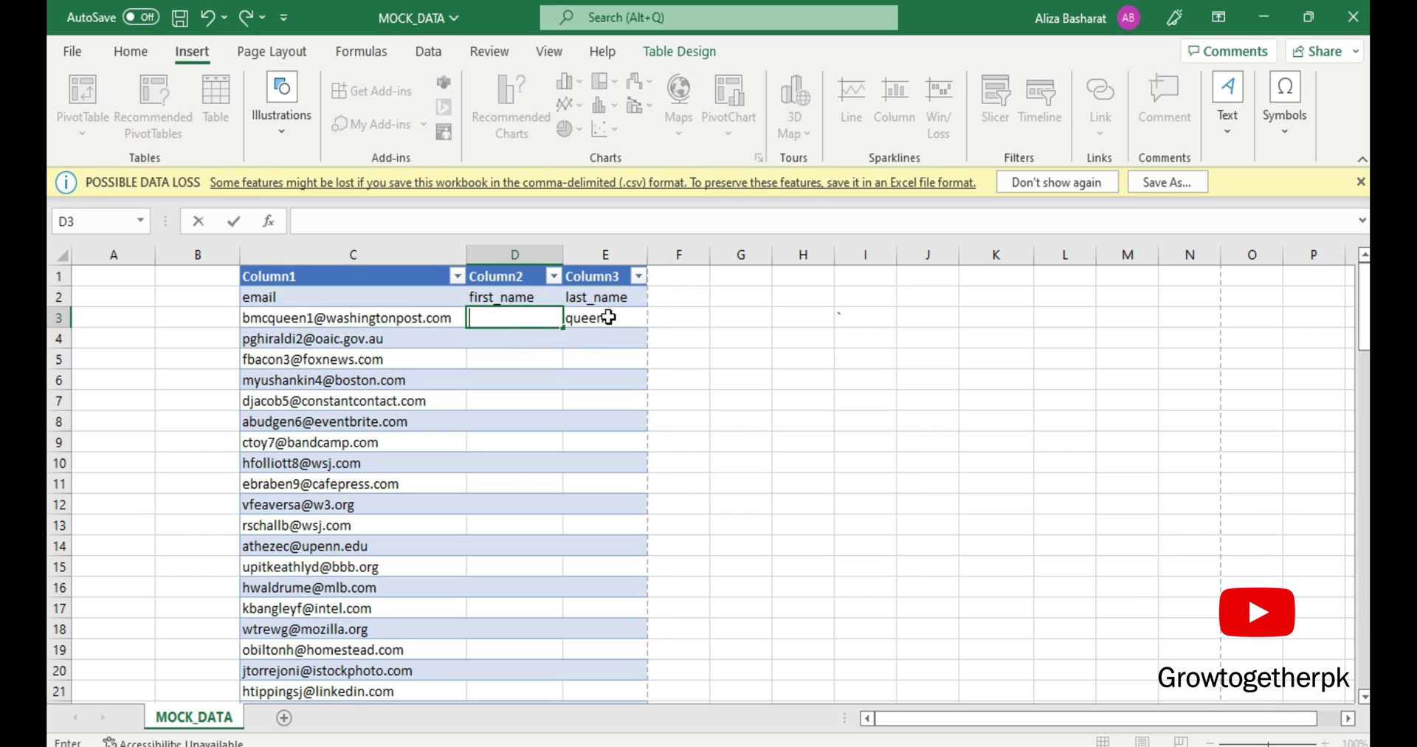
click(600, 317)
key(BackSpace)
- Re-enter the first-name and last-name parts of the first email in D3 and E3 as the pattern examples
click(527, 313)
text(bmc)
click(589, 321)
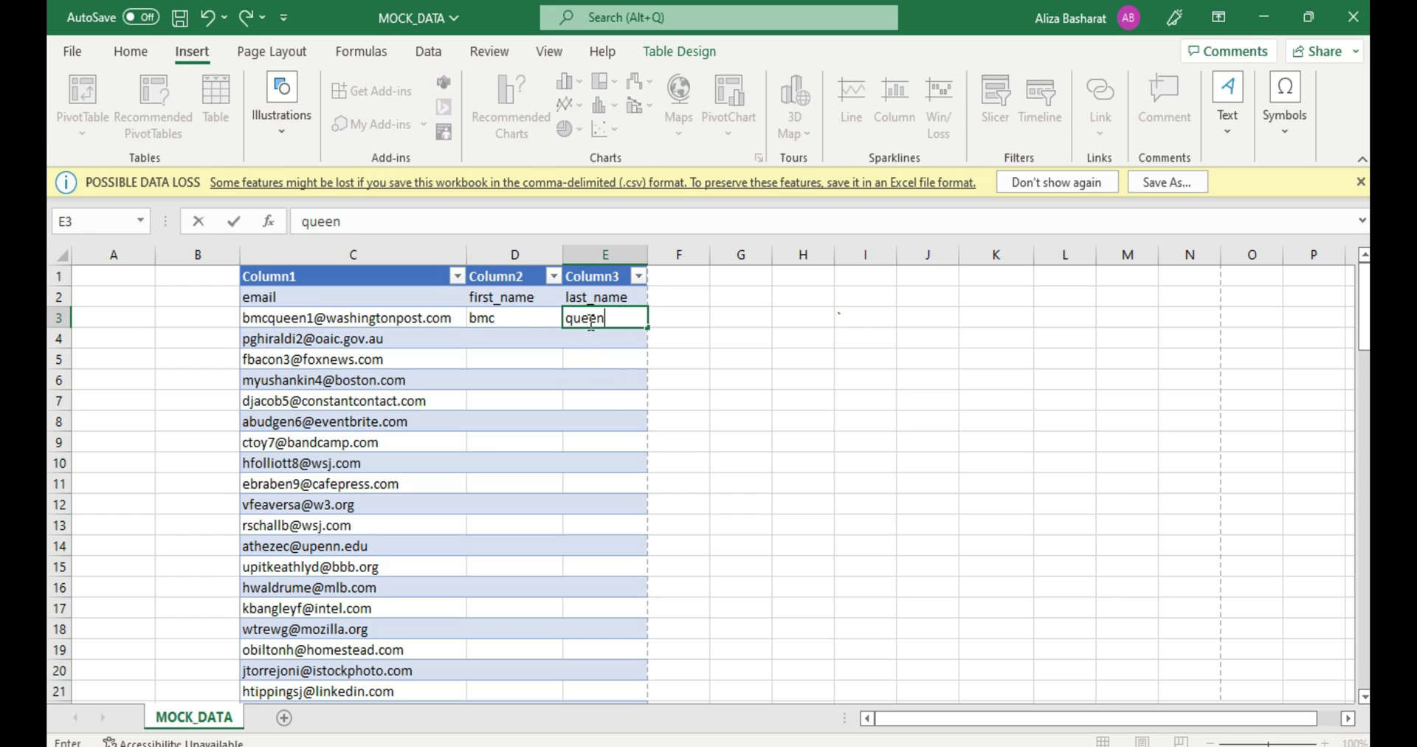
- Flash Fill the first_name and last_name columns from D4 and E4 downward, then check the filled rows
click(554, 340)
key(ctrl+e)
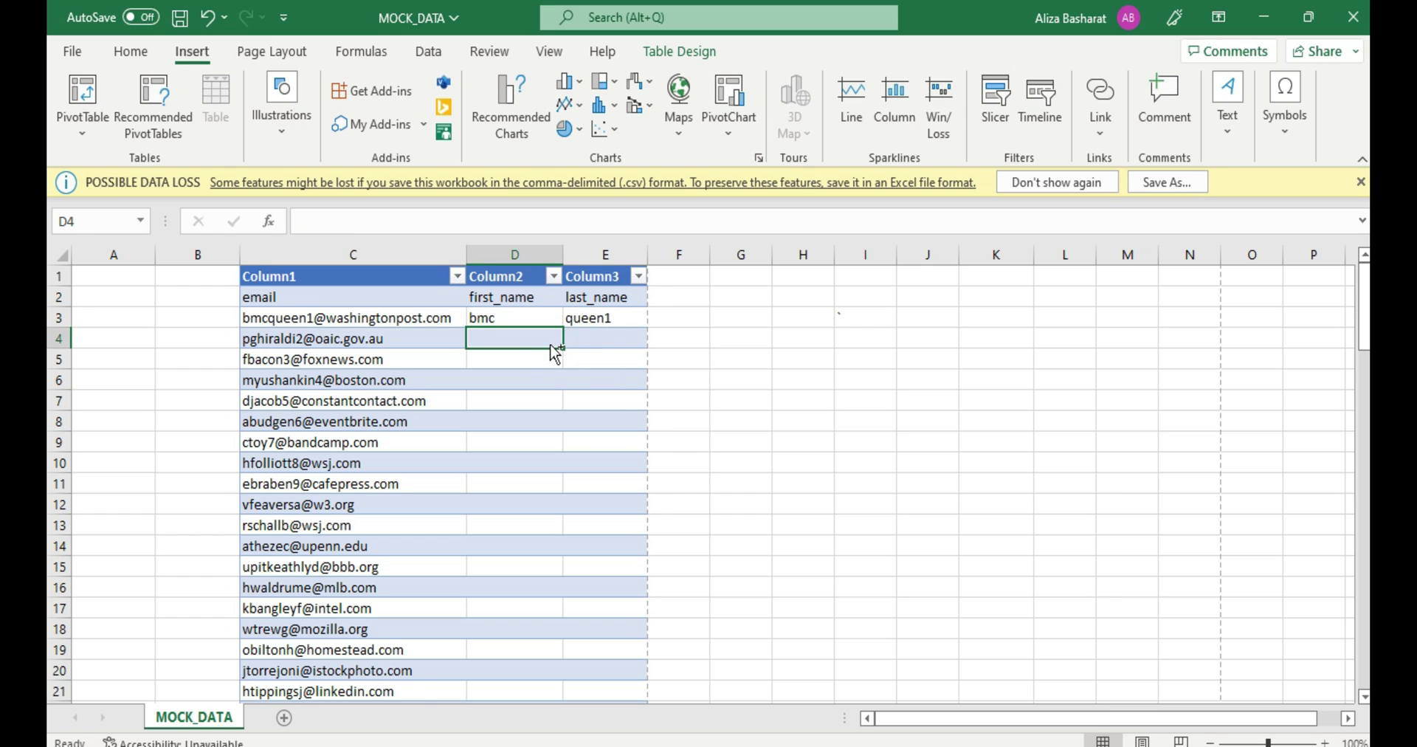
click(602, 339)
key(ctrl+e)
scroll(590, 346, down, 16)
scroll(588, 350, down, 13)
scroll(588, 351, up, 20)
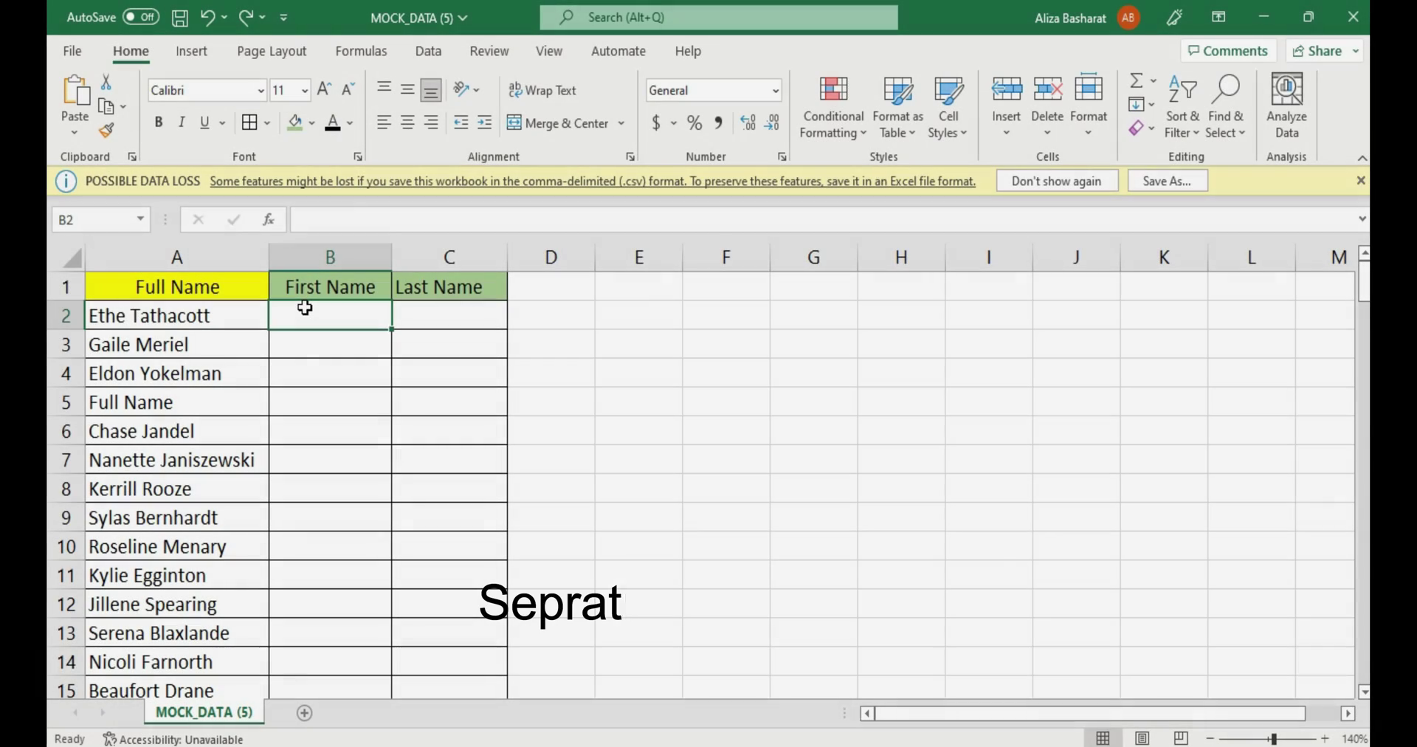
- In the MOCK_DATA (5) sheet, split the full name in A2 by entering its first name in B2 and last name in C2
text(Ethe)
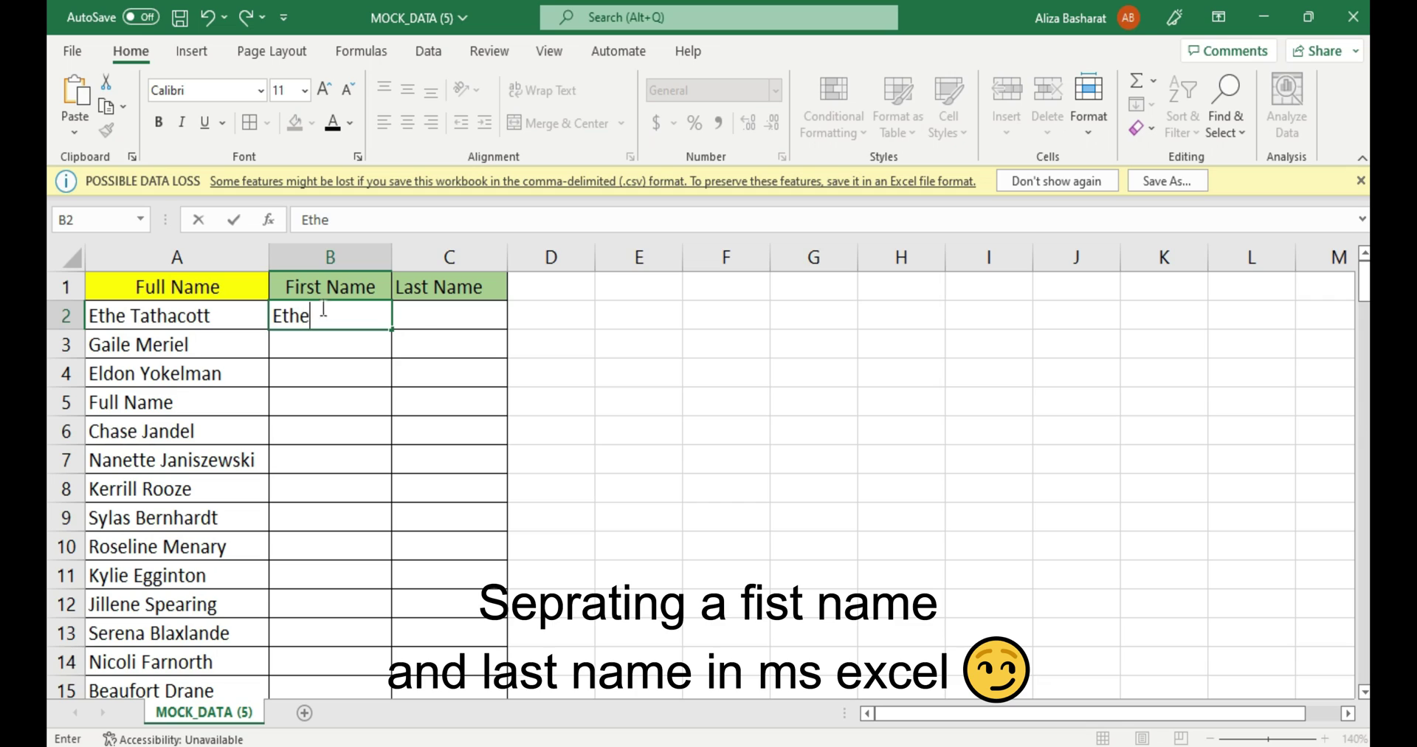
click(430, 317)
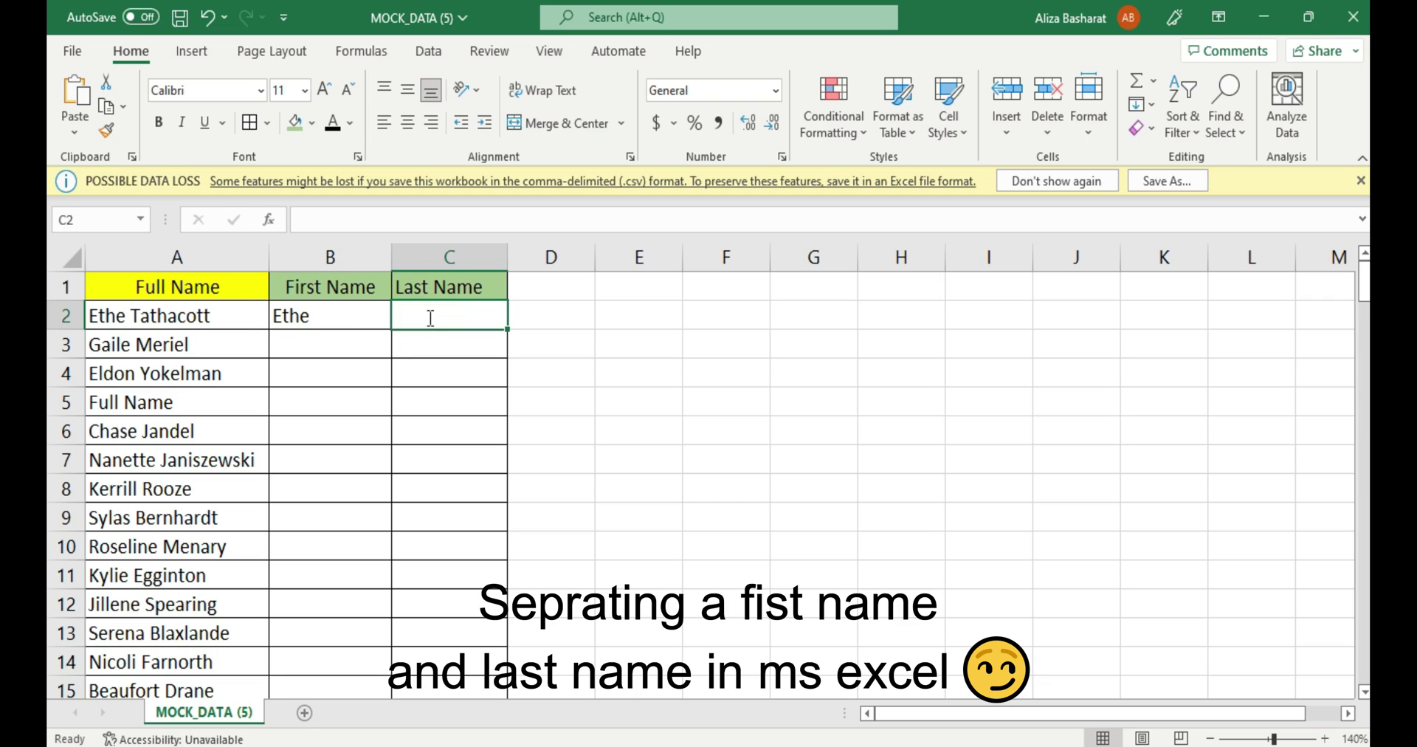
text(Ta)
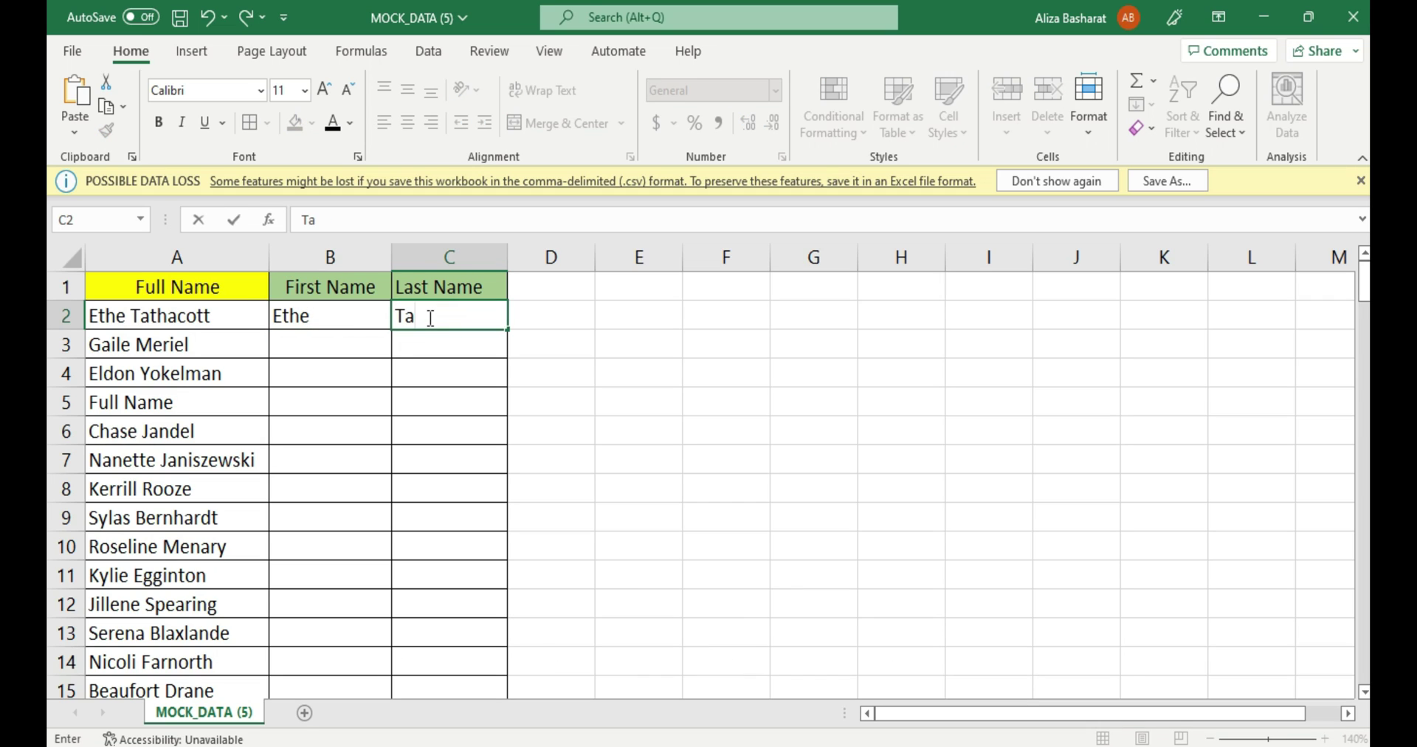
text(thacott)
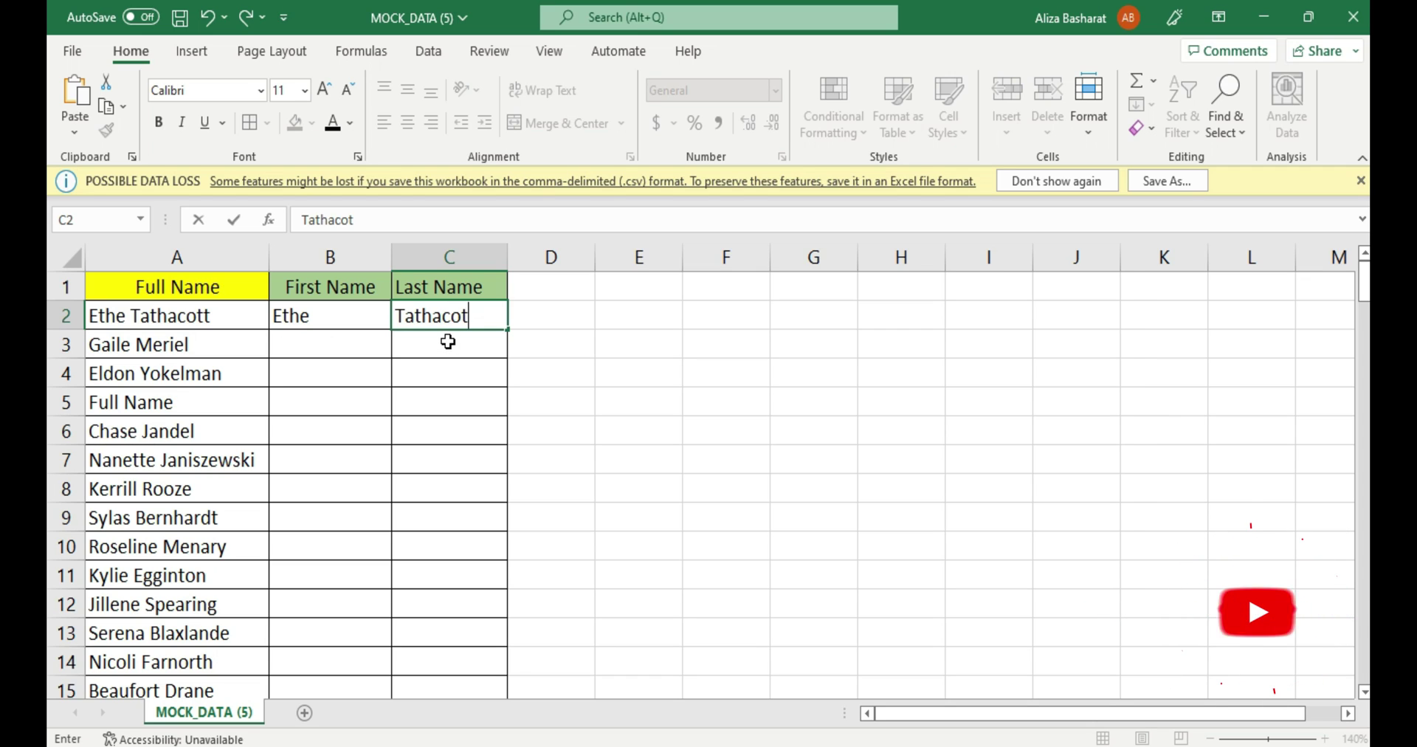
- Manually enter the first and last name from A3 in B3 and C3
click(338, 342)
text(Gail)
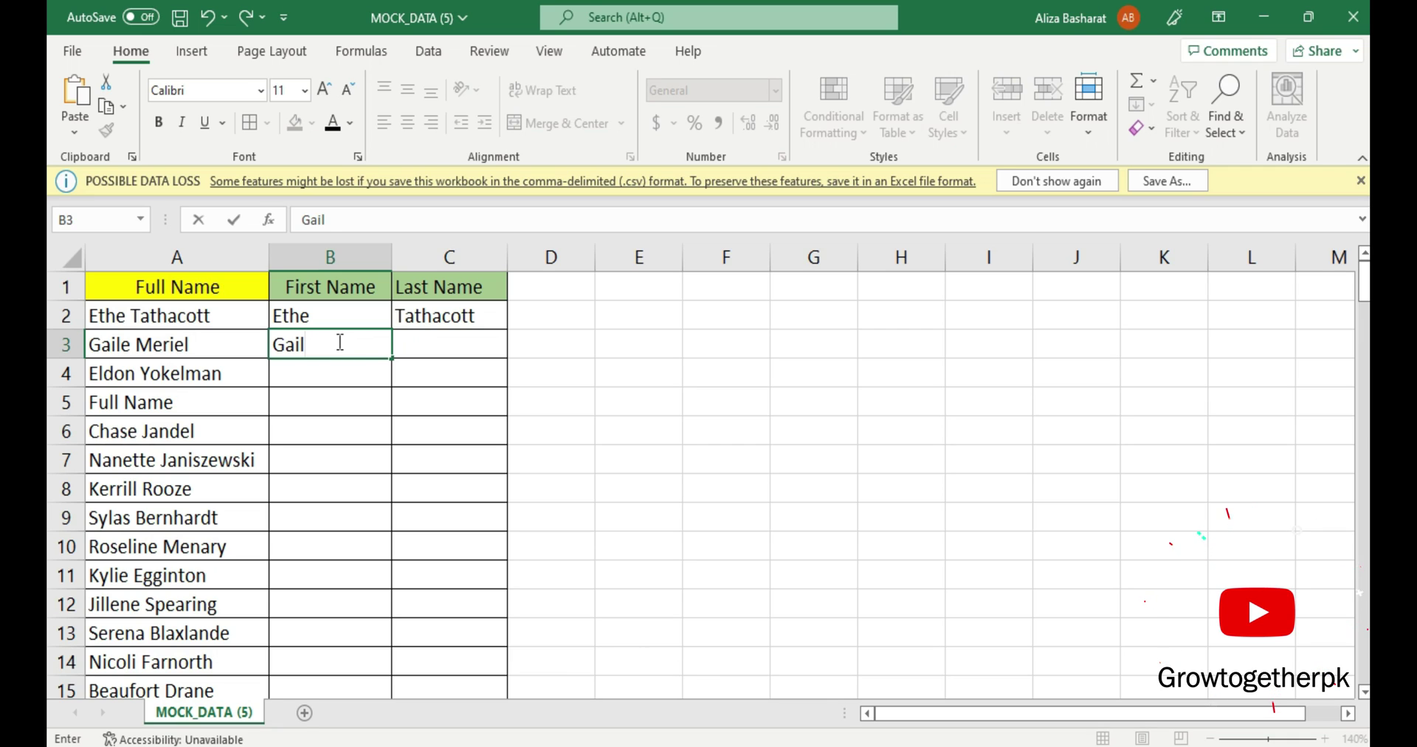
click(459, 343)
text(Meriel)
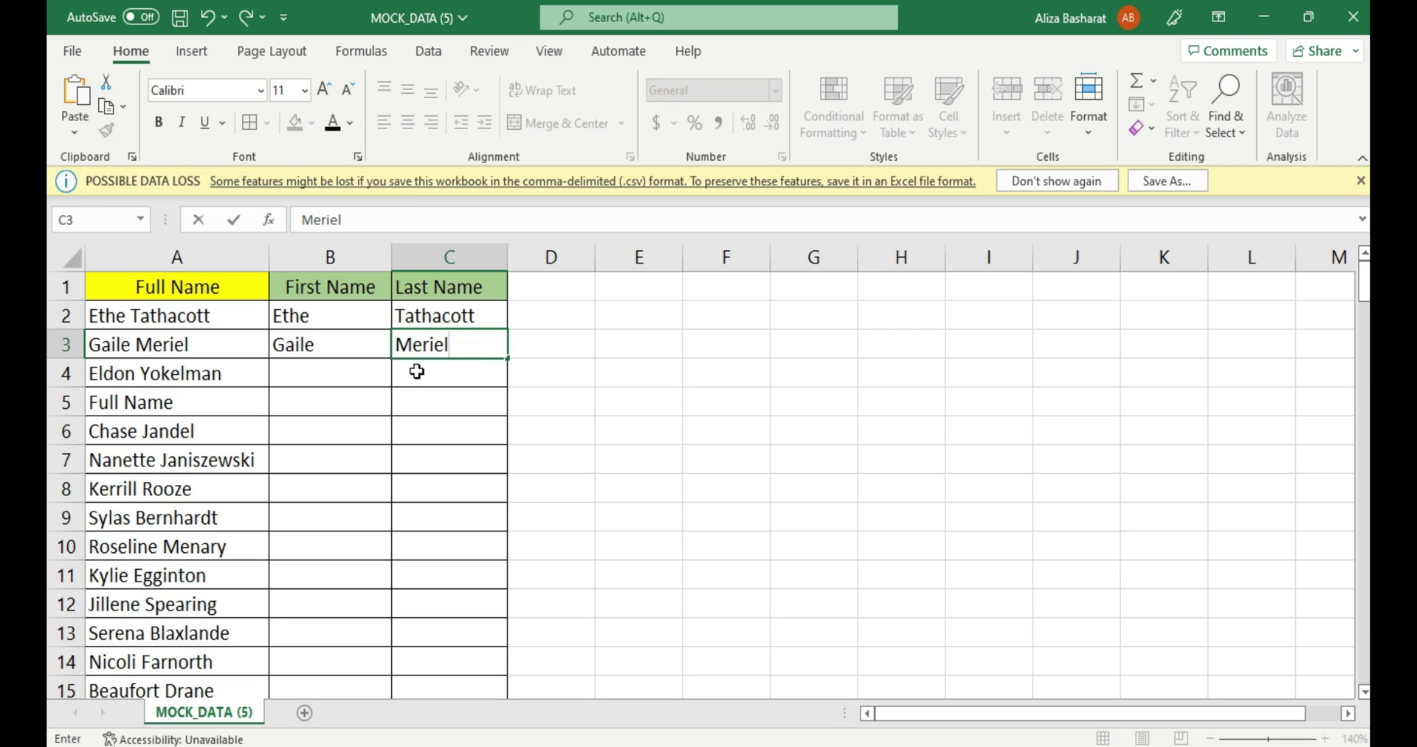
- Delete the hand-entered names in B3 and C3
click(339, 339)
click(455, 347)
key(BackSpace)
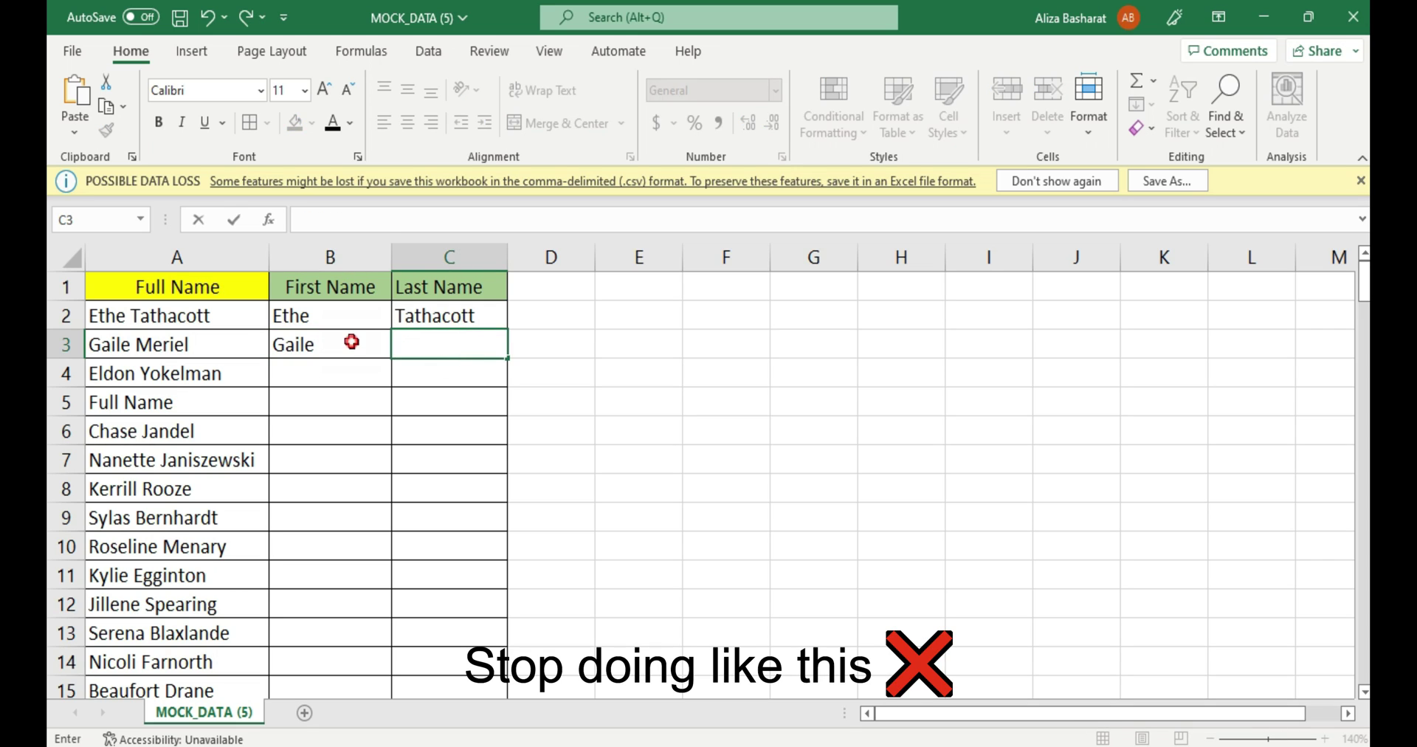
click(351, 341)
key(BackSpace)
- Flash Fill the First Name and Last Name columns from B3 and C3 downward and review the filled rows
click(406, 350)
click(370, 352)
key(ctrl+e)
click(440, 345)
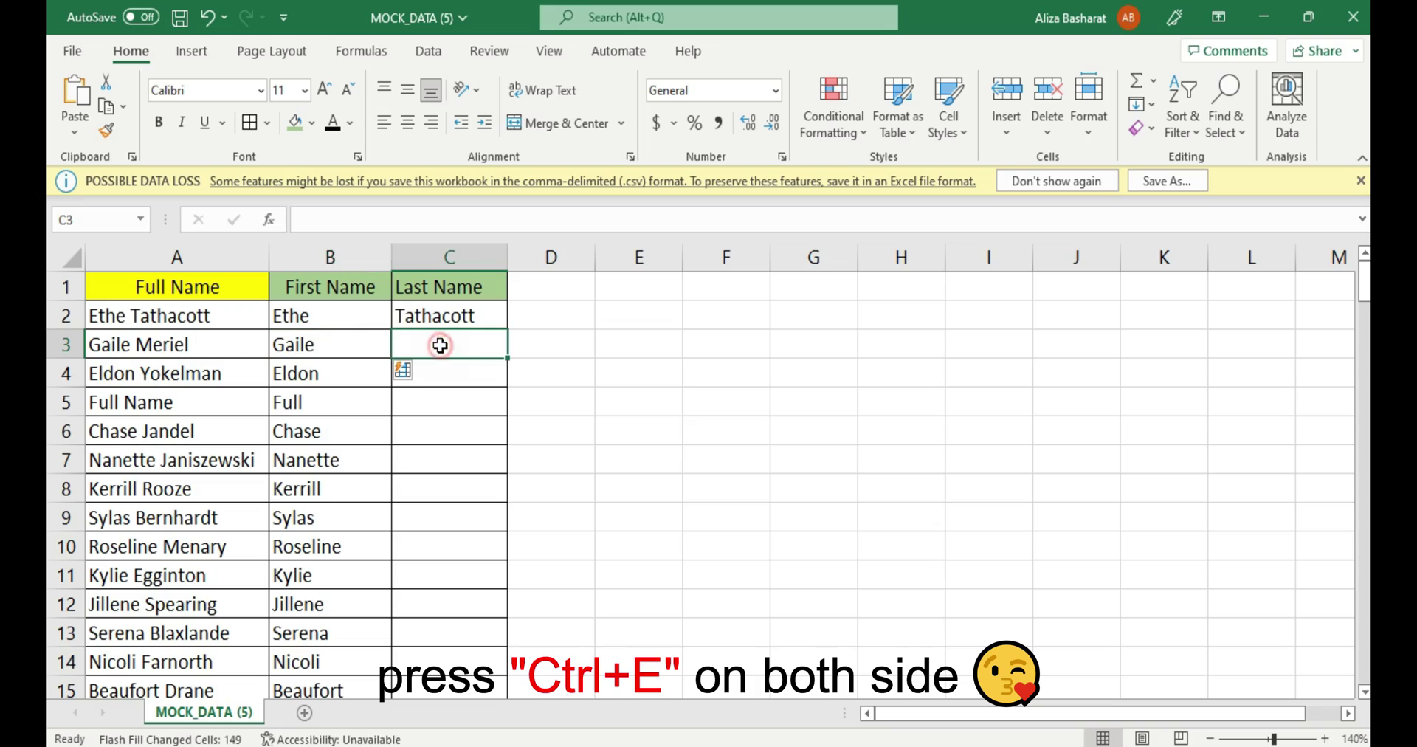
key(ctrl+e)
scroll(428, 376, down, 20)
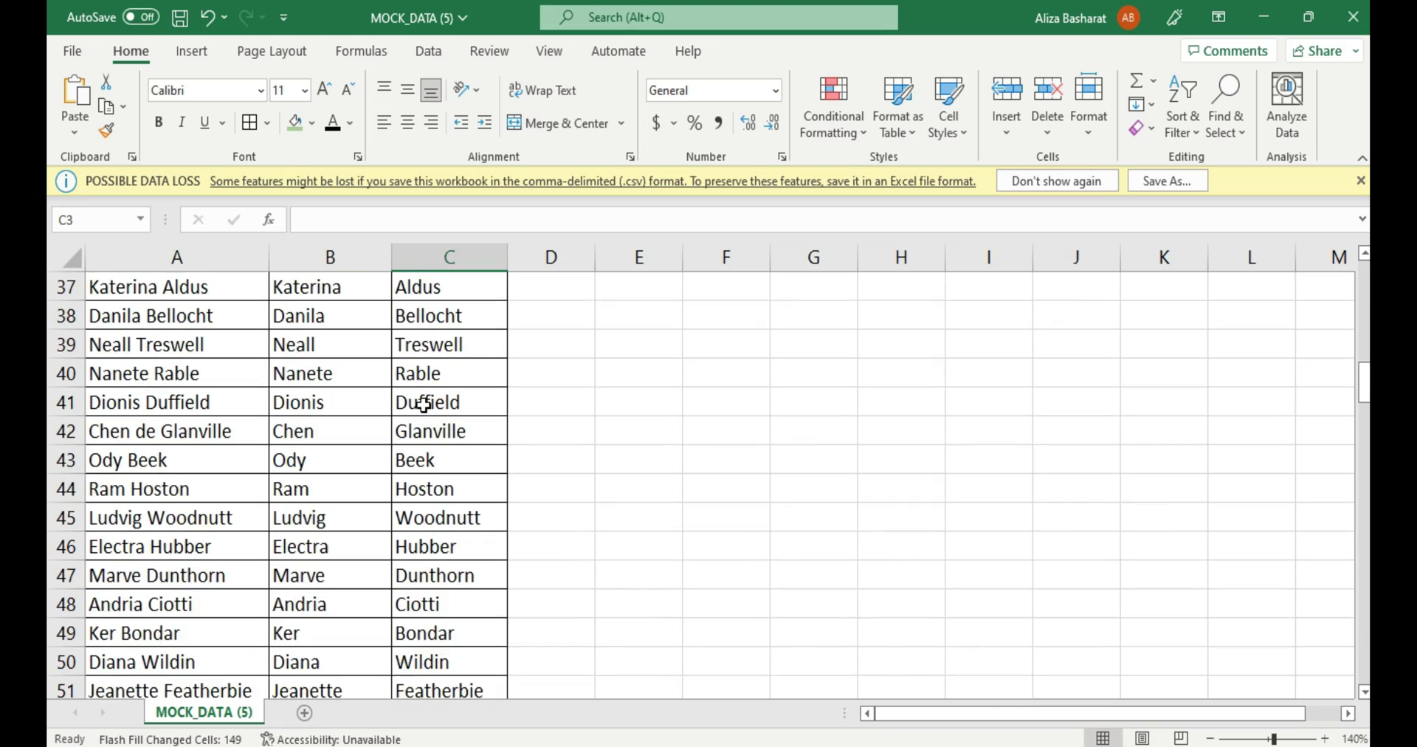
scroll(421, 404, down, 9)
scroll(421, 405, up, 20)
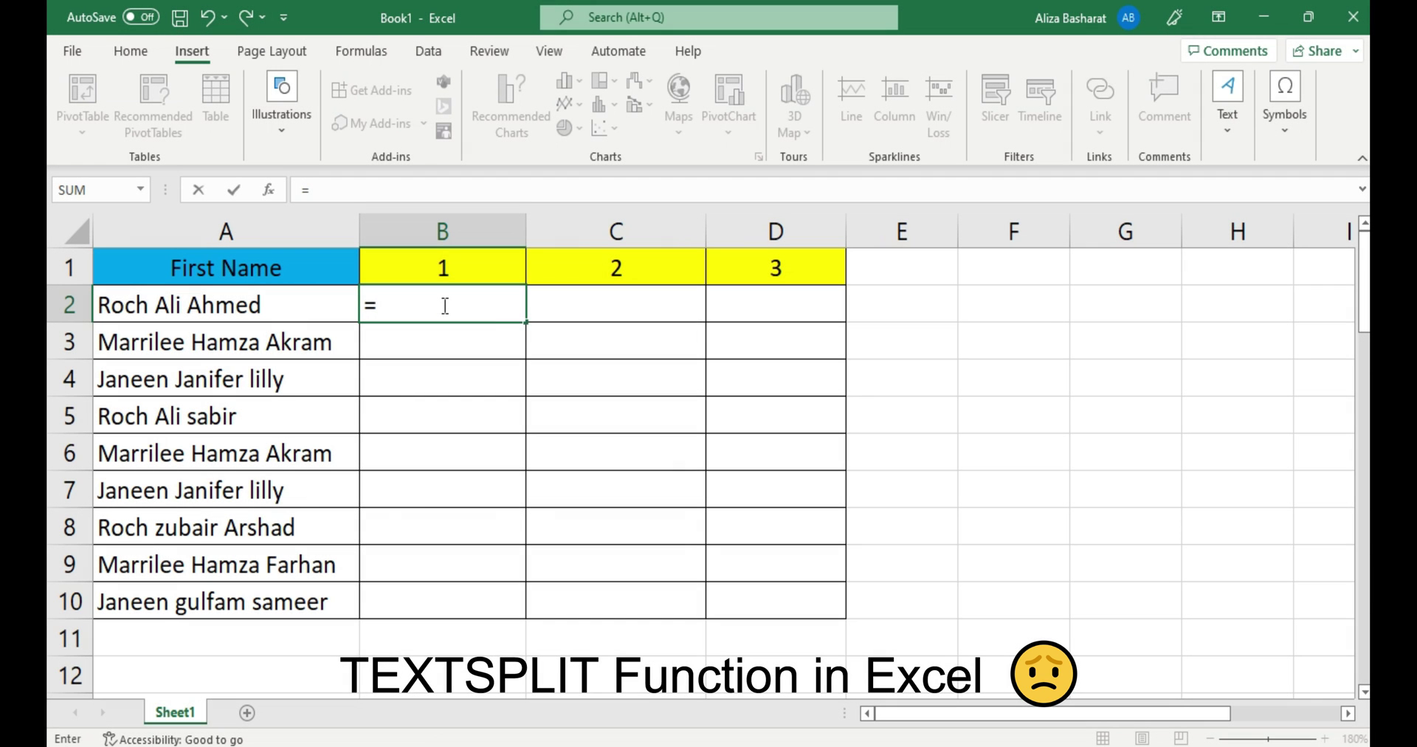
- In Book1, enter =TEXTSPLIT(A2," ") in B2 and fill the split down across B2:D10
text(texts)
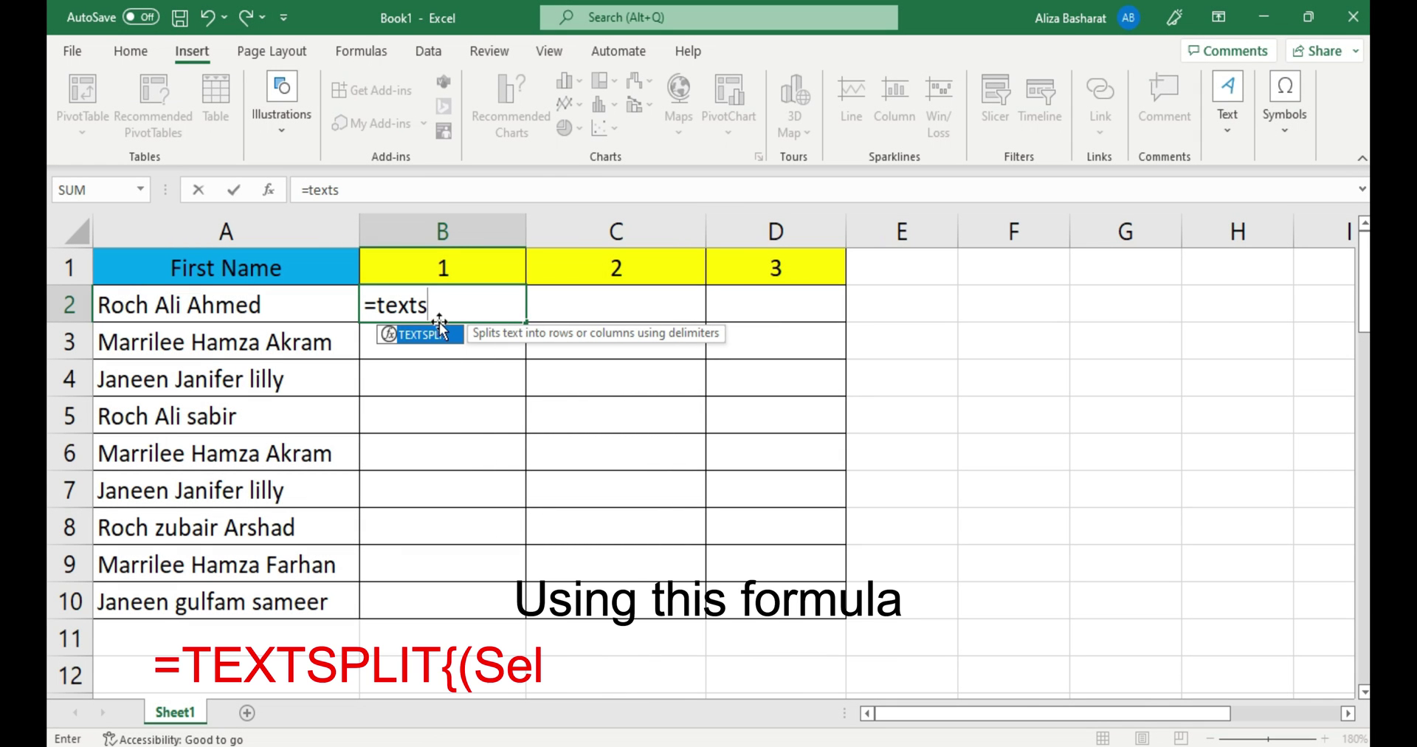
double_click(446, 341)
click(317, 304)
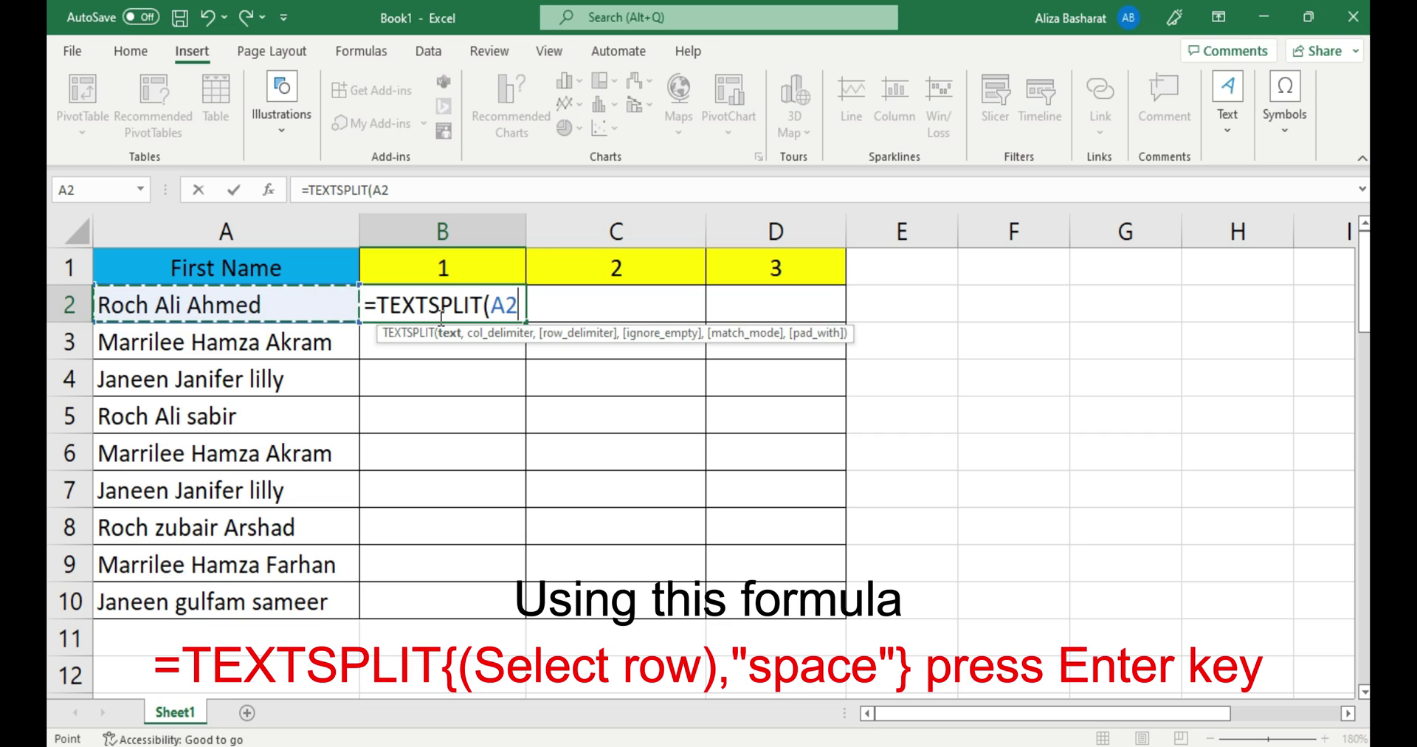
text(,)
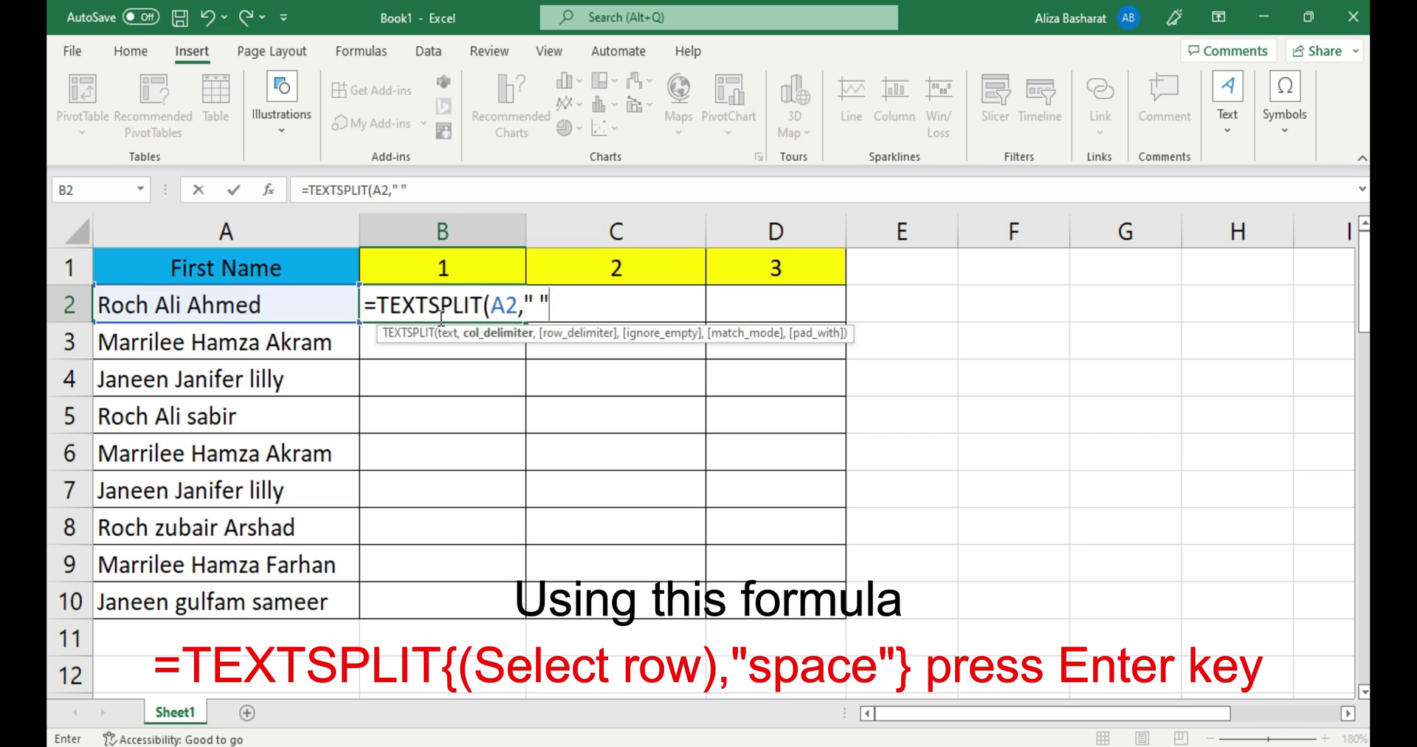
text(" ")
key(Return)
drag(442, 306, 787, 607)
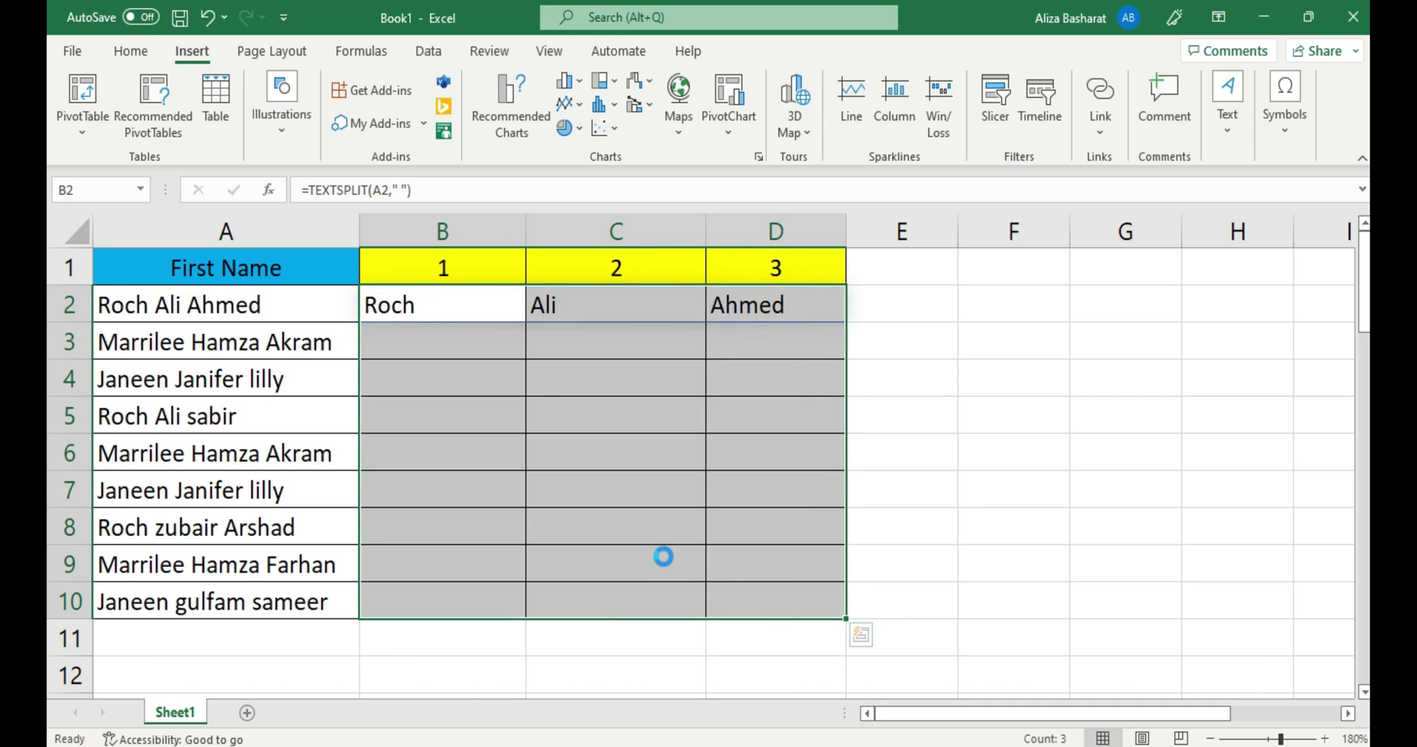
key(ctrl+d)
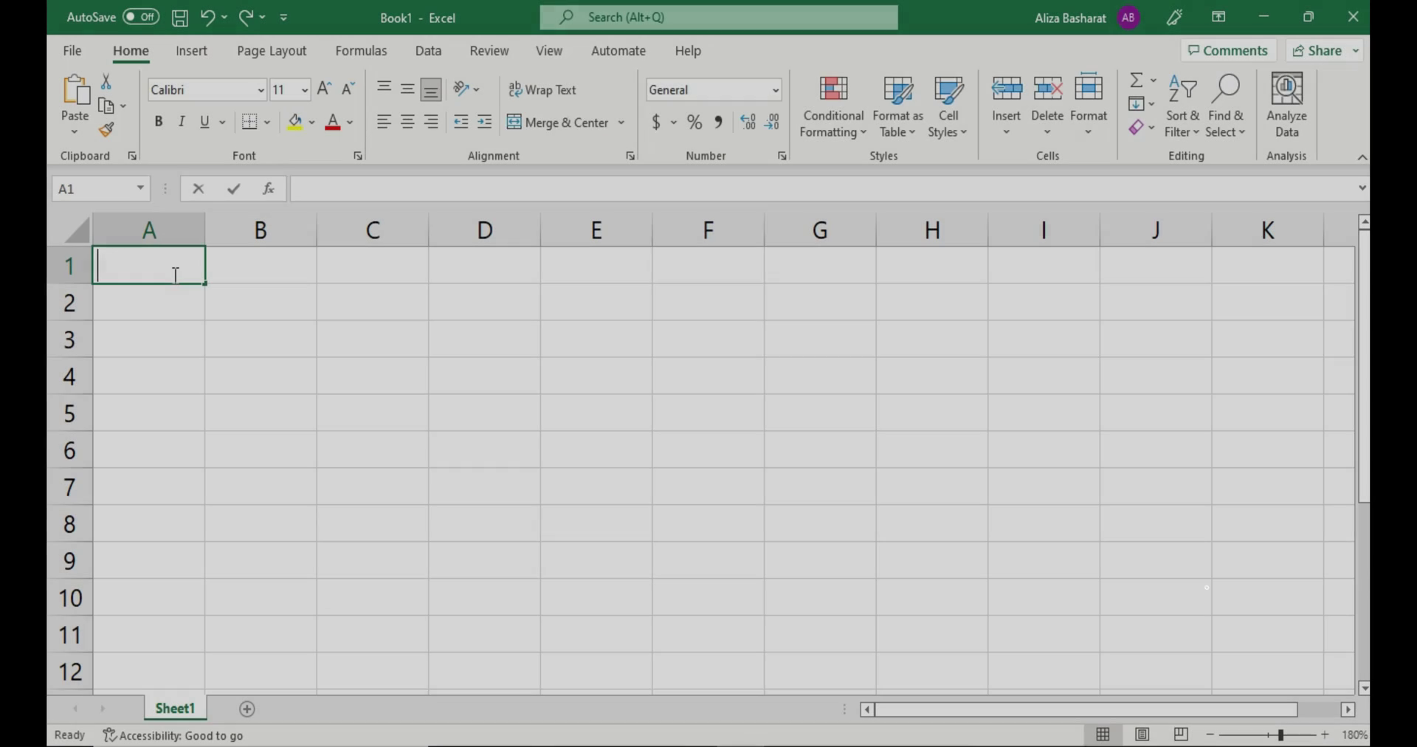
- On a blank sheet, enter 1, 2 and 3 in A1:A3 and extend the number series down to A55
text(1)
key(Return)
text(2)
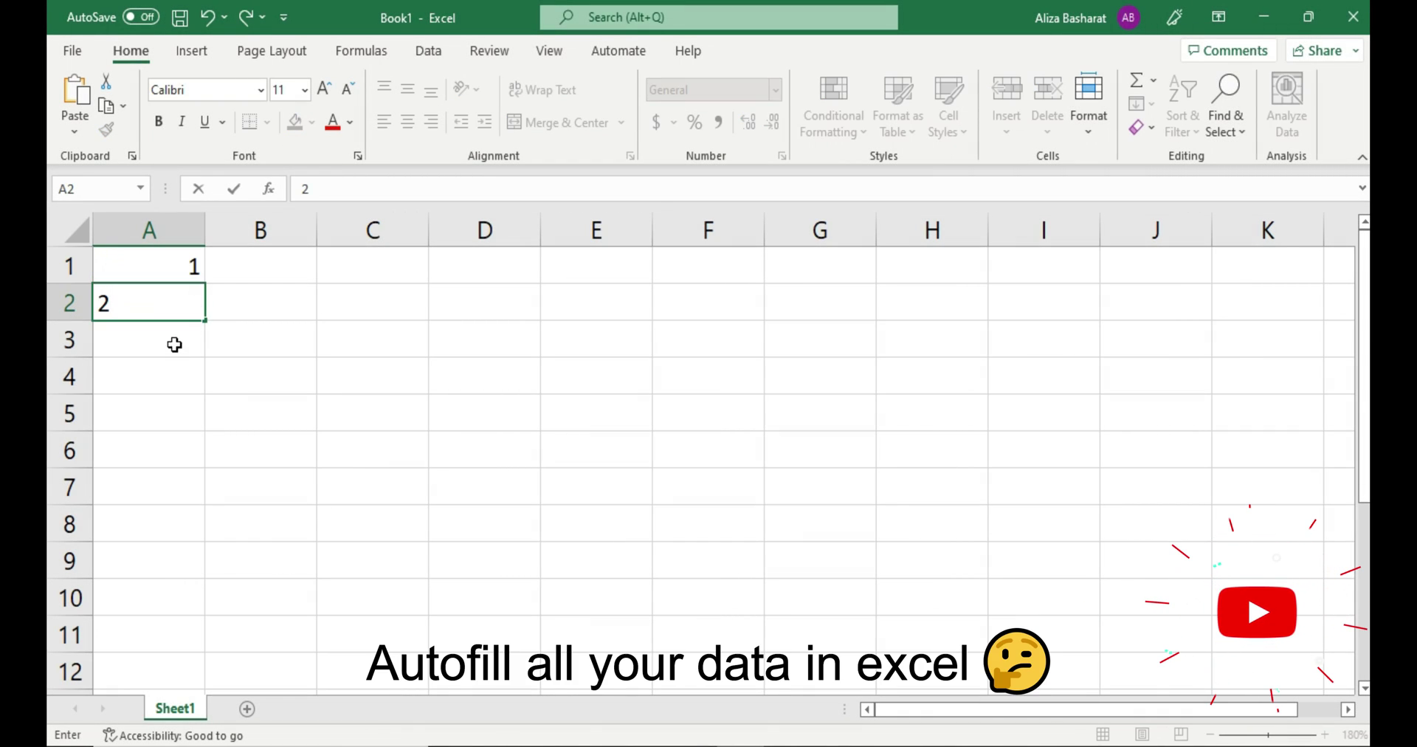
key(Return)
text(3)
click(133, 271)
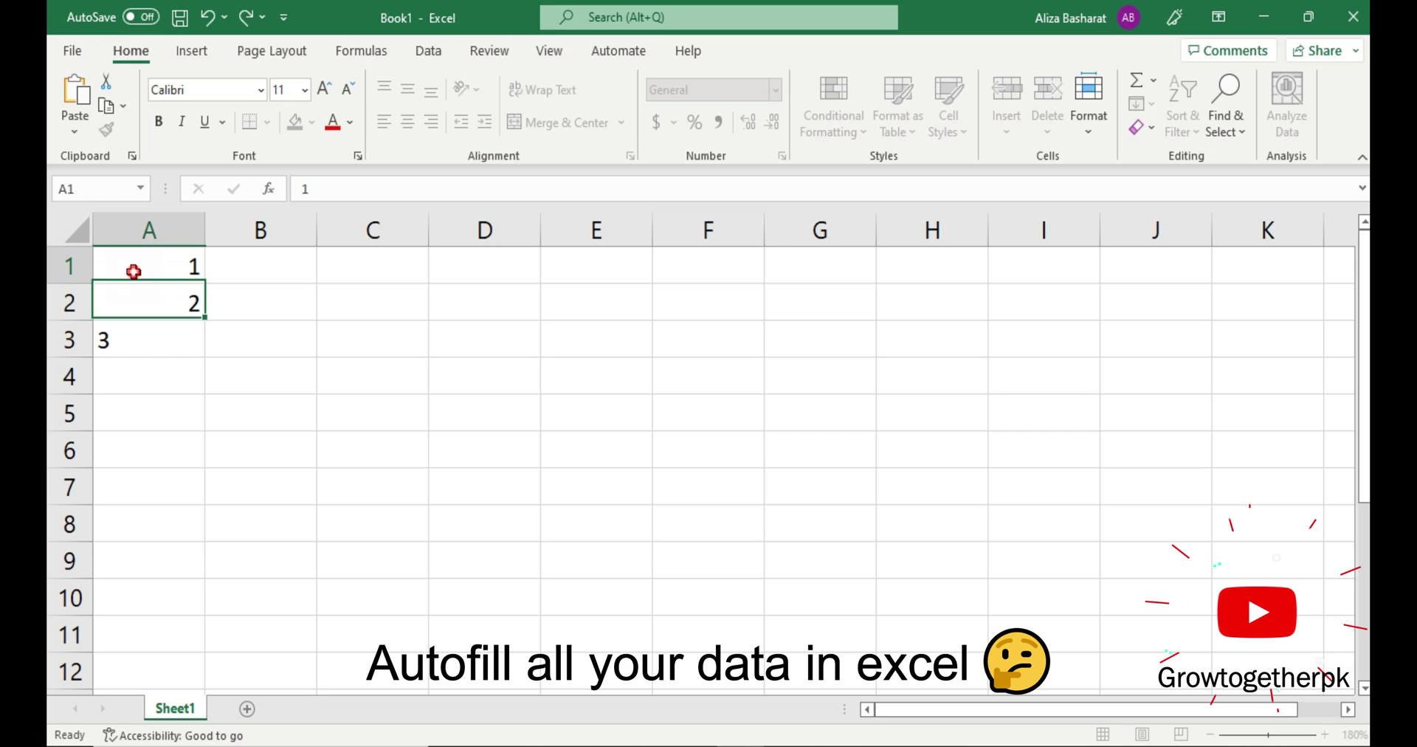
click(130, 293)
drag(119, 274, 232, 639)
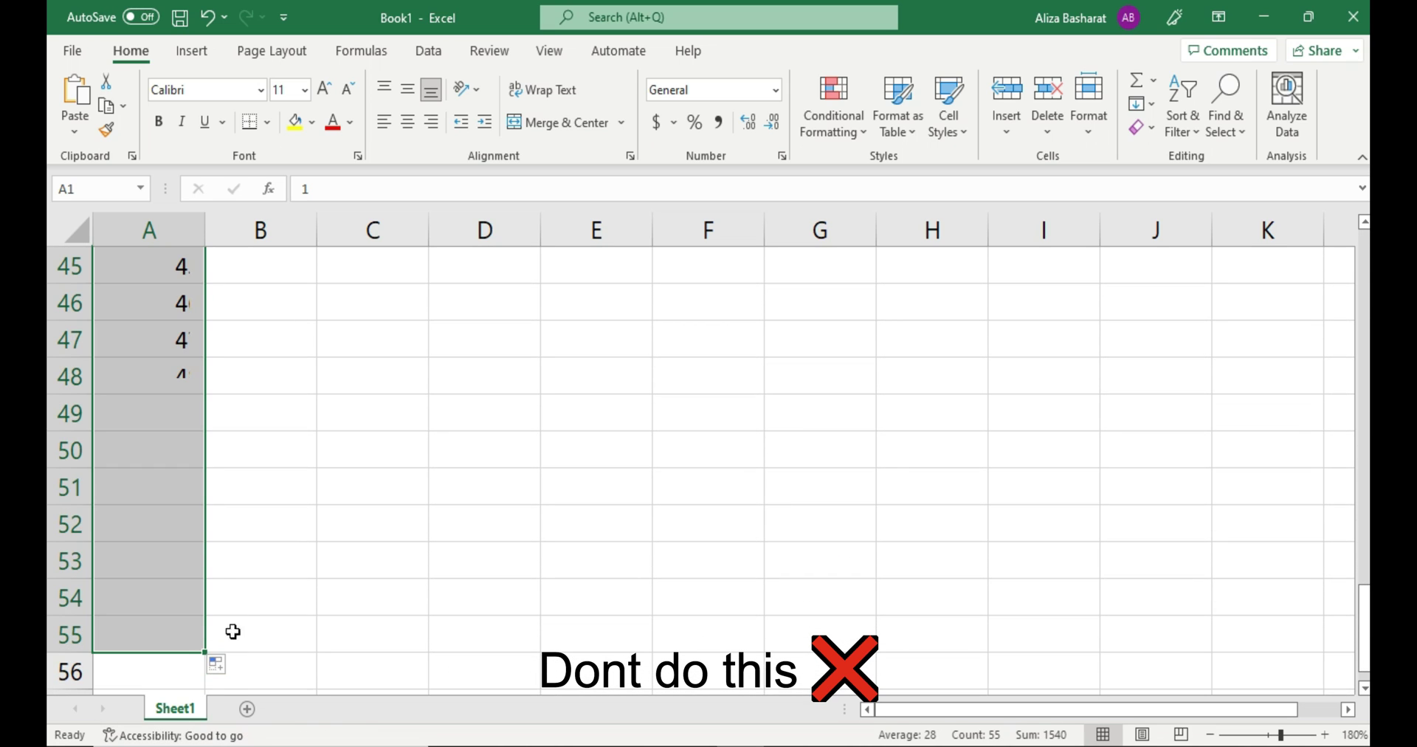
- Clear the numbers in A1:A55 and enter 1 in A1 as the starting value
scroll(223, 577, up, 15)
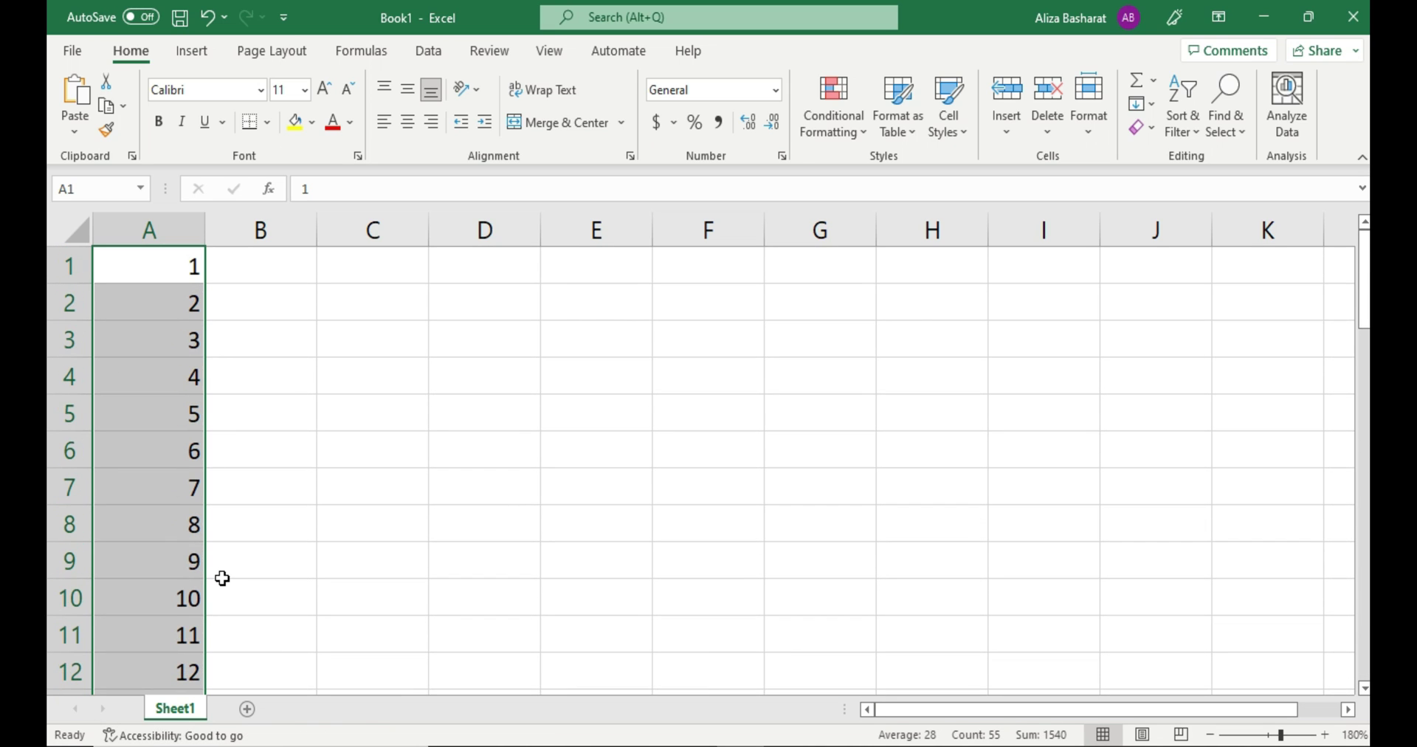
key(Delete)
click(169, 265)
text(1)
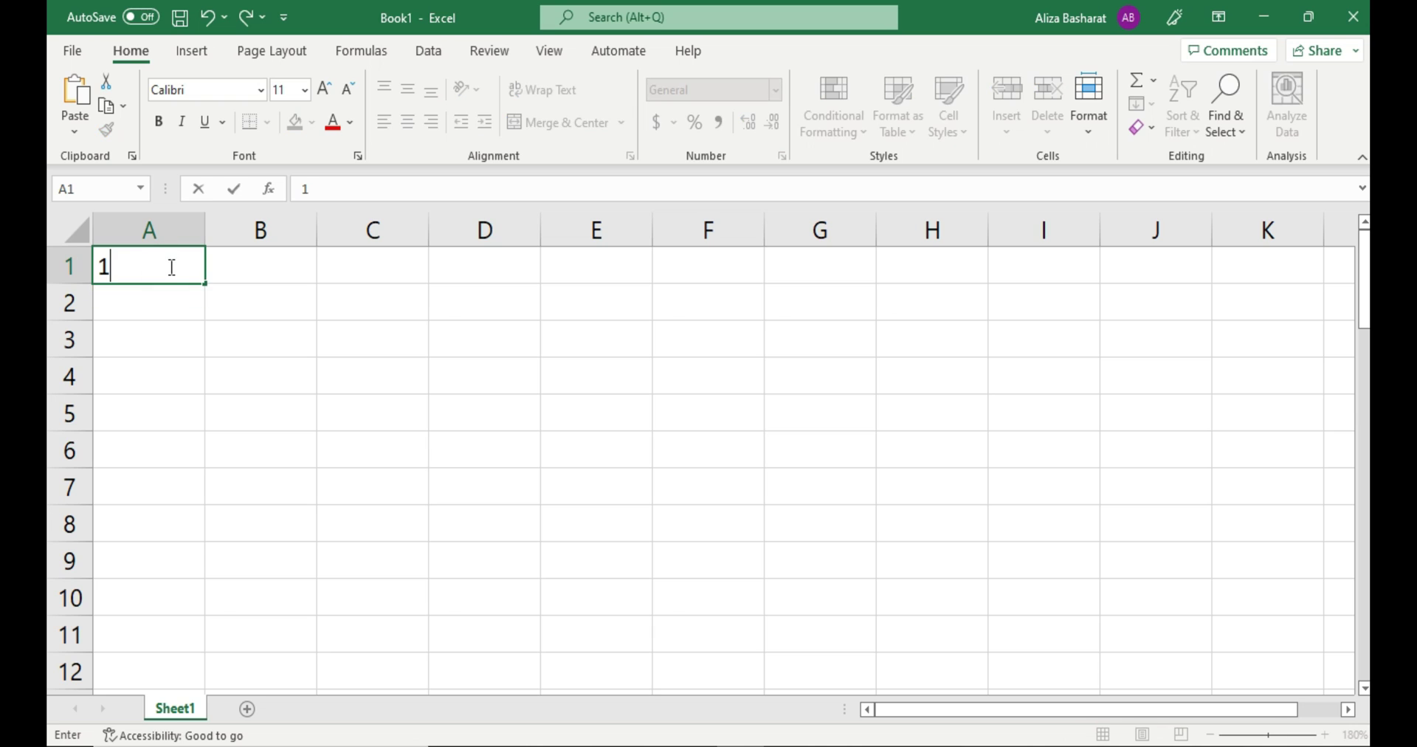
click(159, 268)
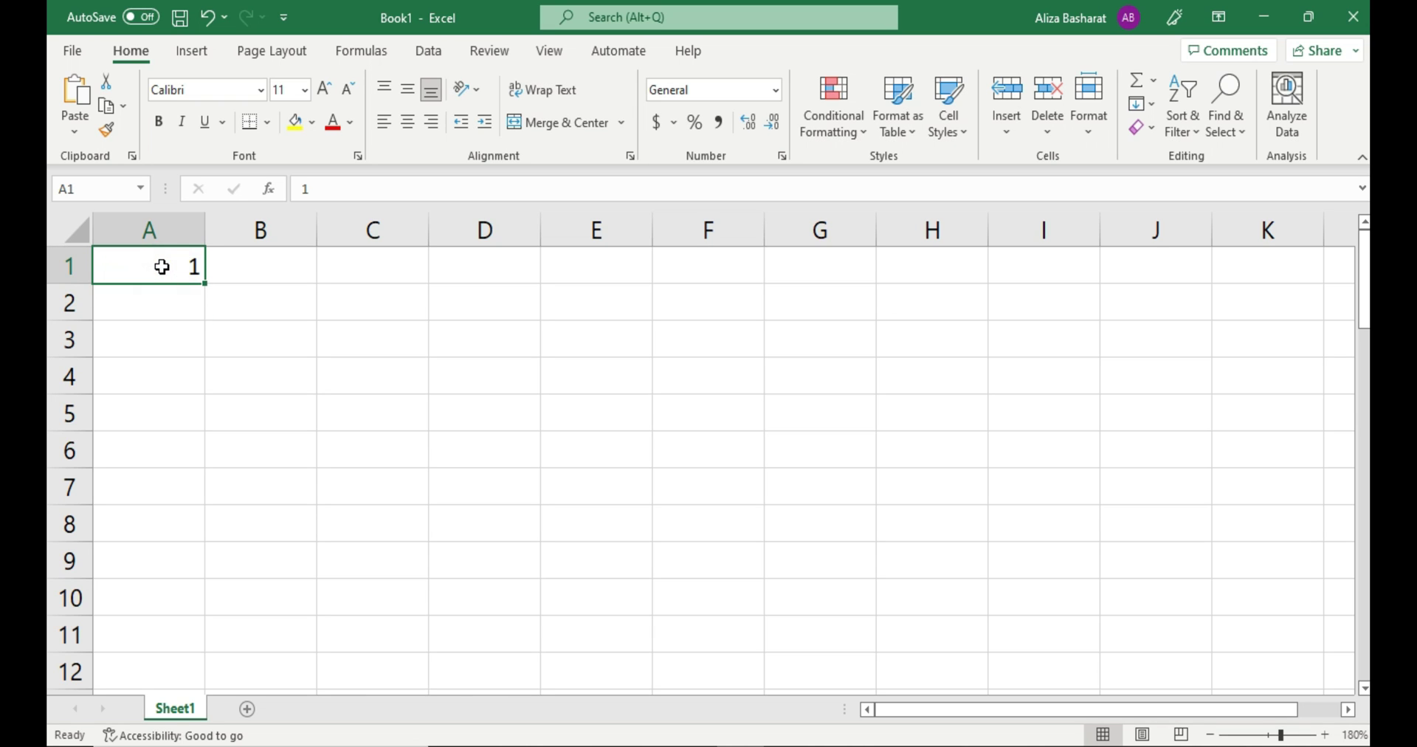
- Fill column A from A1 with a linear Series in Columns, using step value 1 and stop value 100
key(alt)
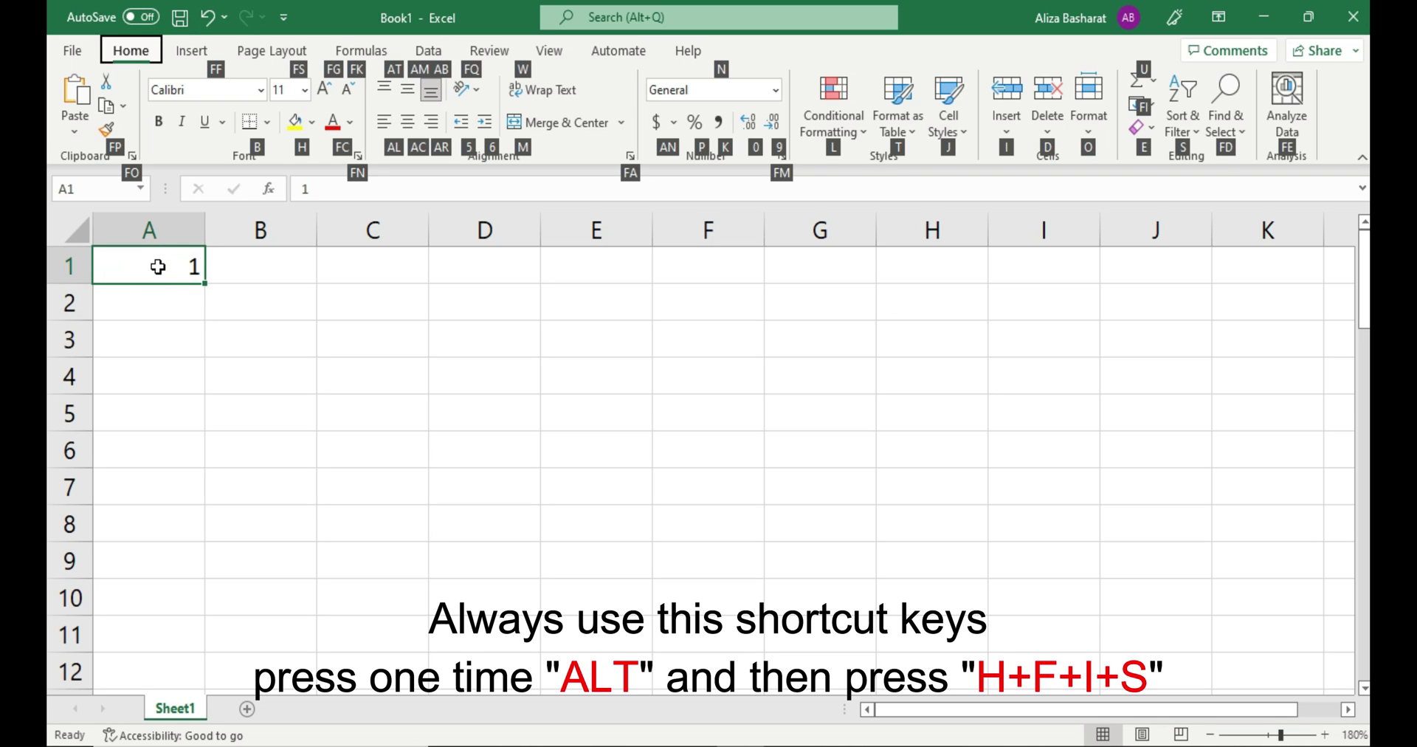
key(f)
key(i)
key(s)
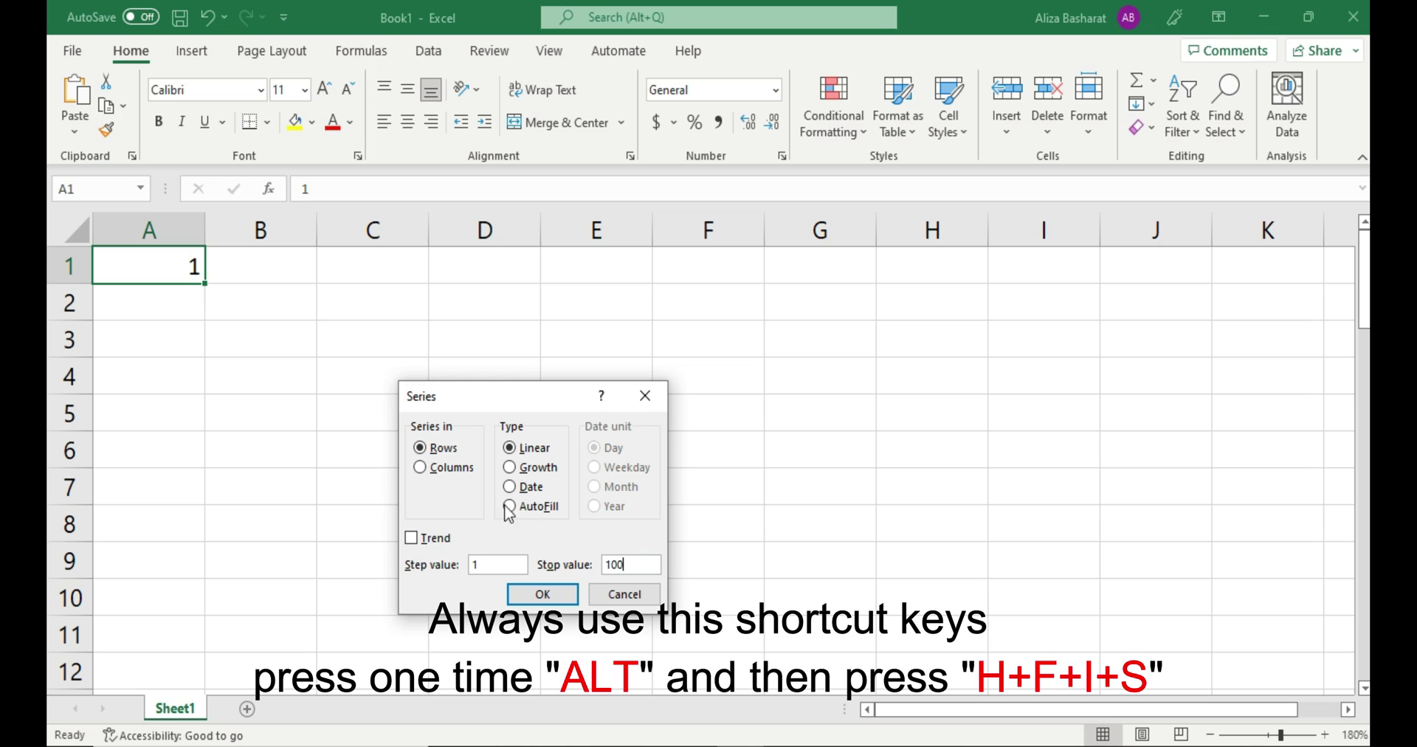
click(455, 469)
click(529, 588)
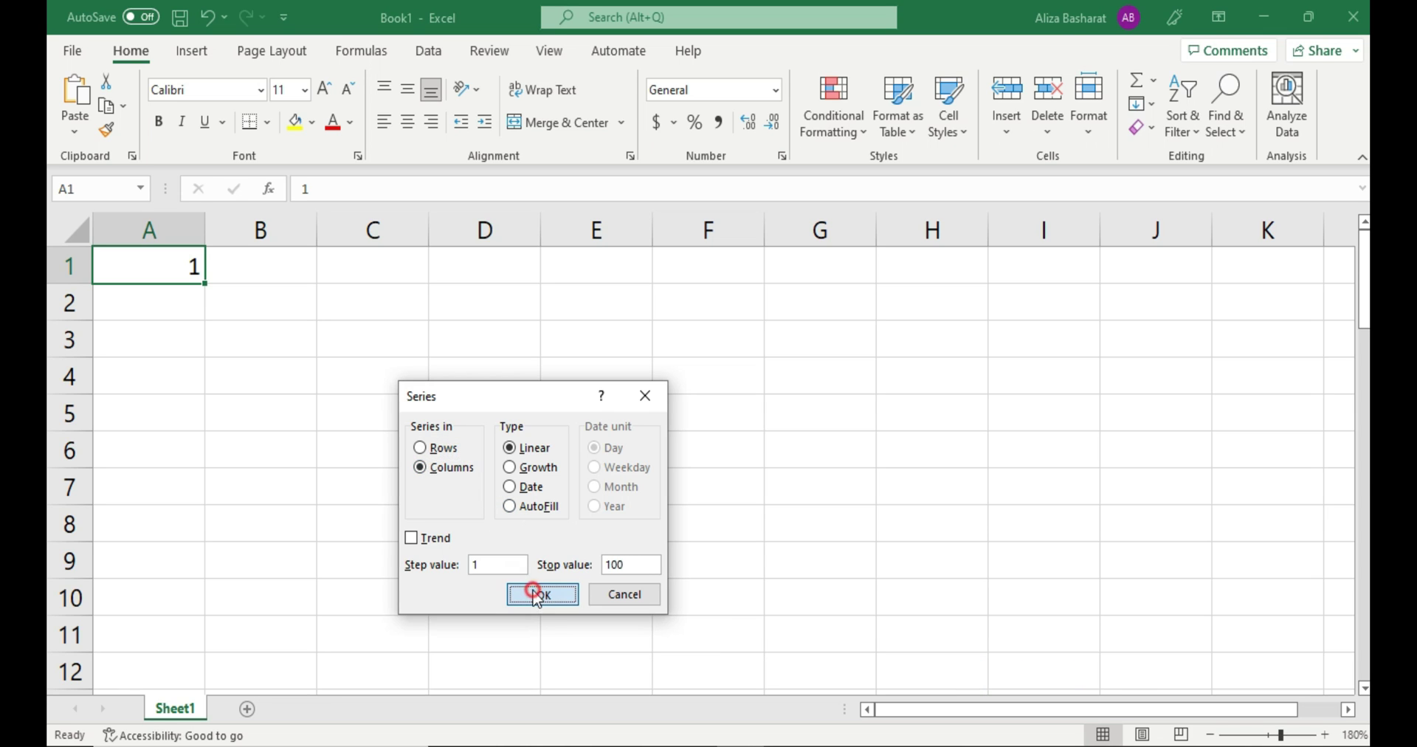
scroll(548, 585, down, 20)
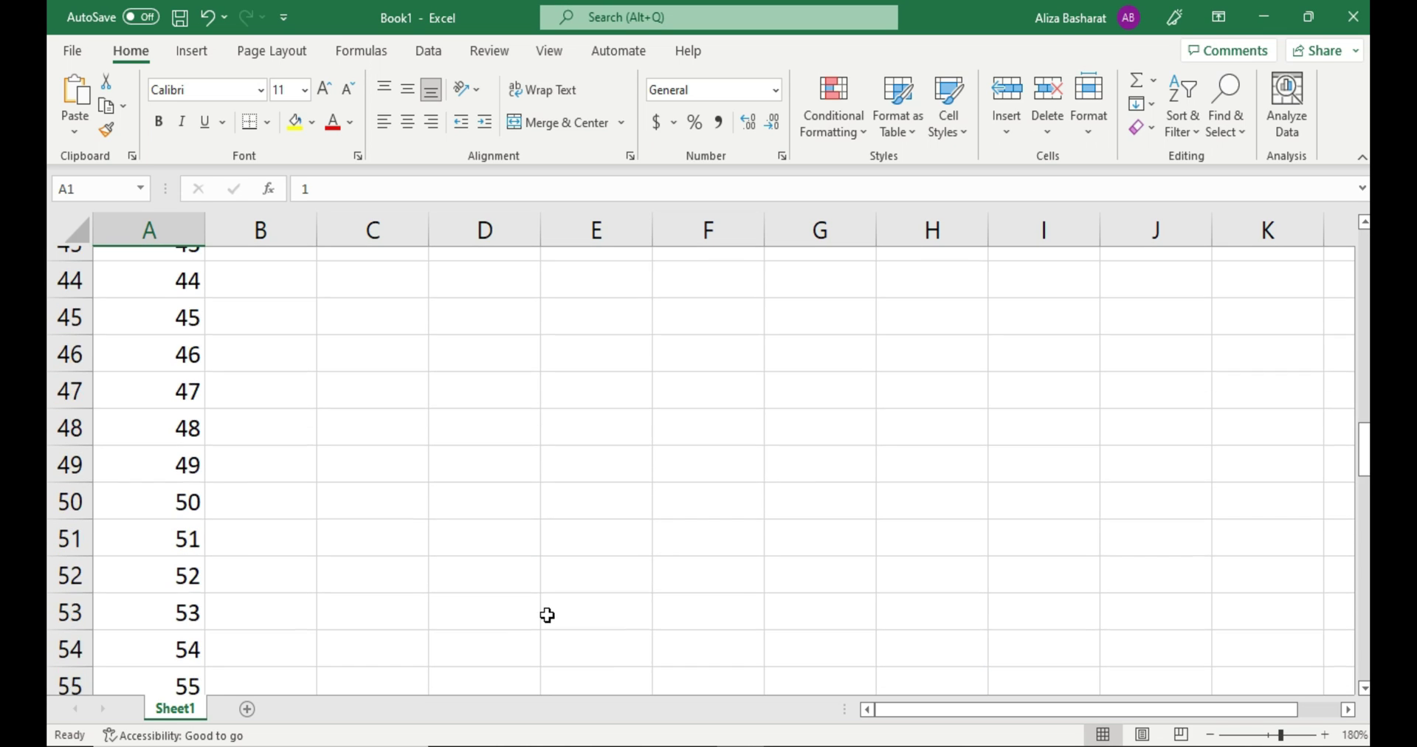
scroll(547, 617, up, 20)
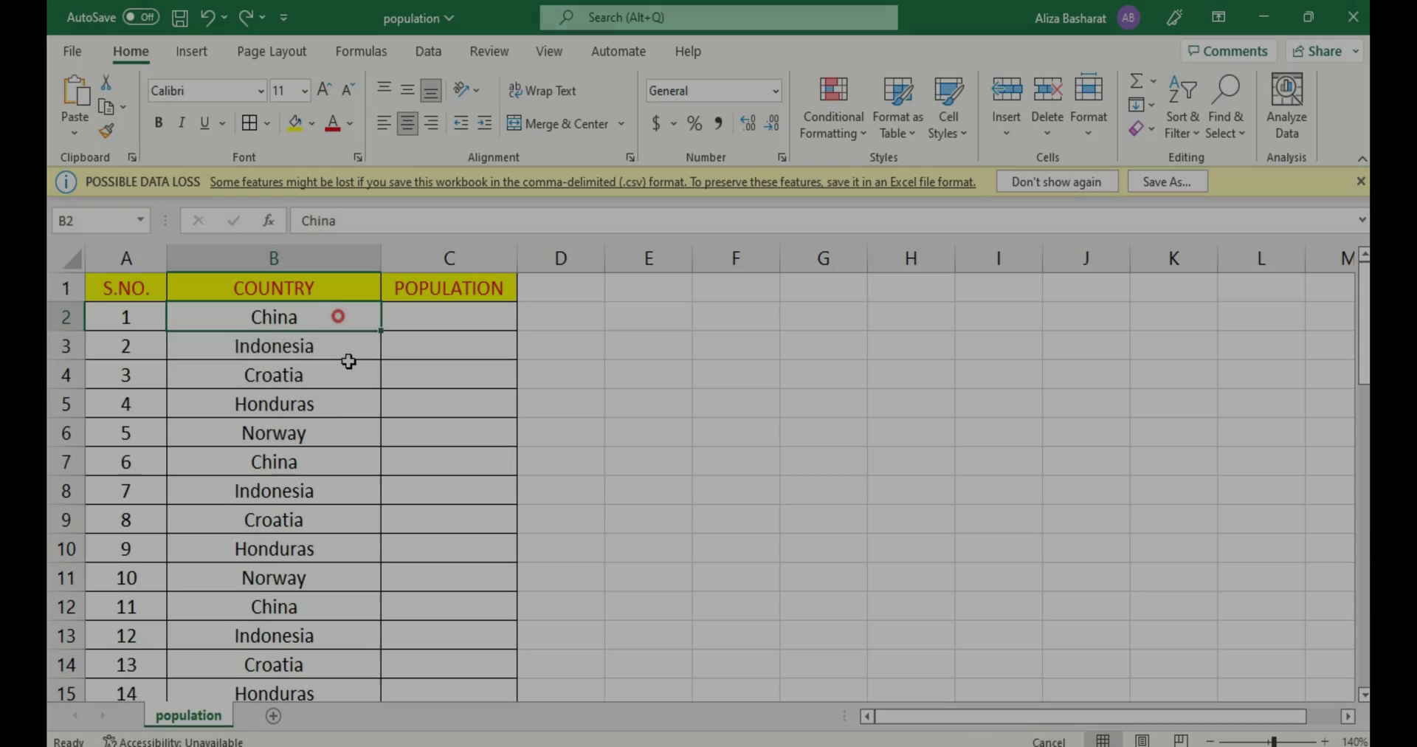
- In the population workbook, convert the country names in B2:B51 to the Geography data type
drag(332, 316, 357, 637)
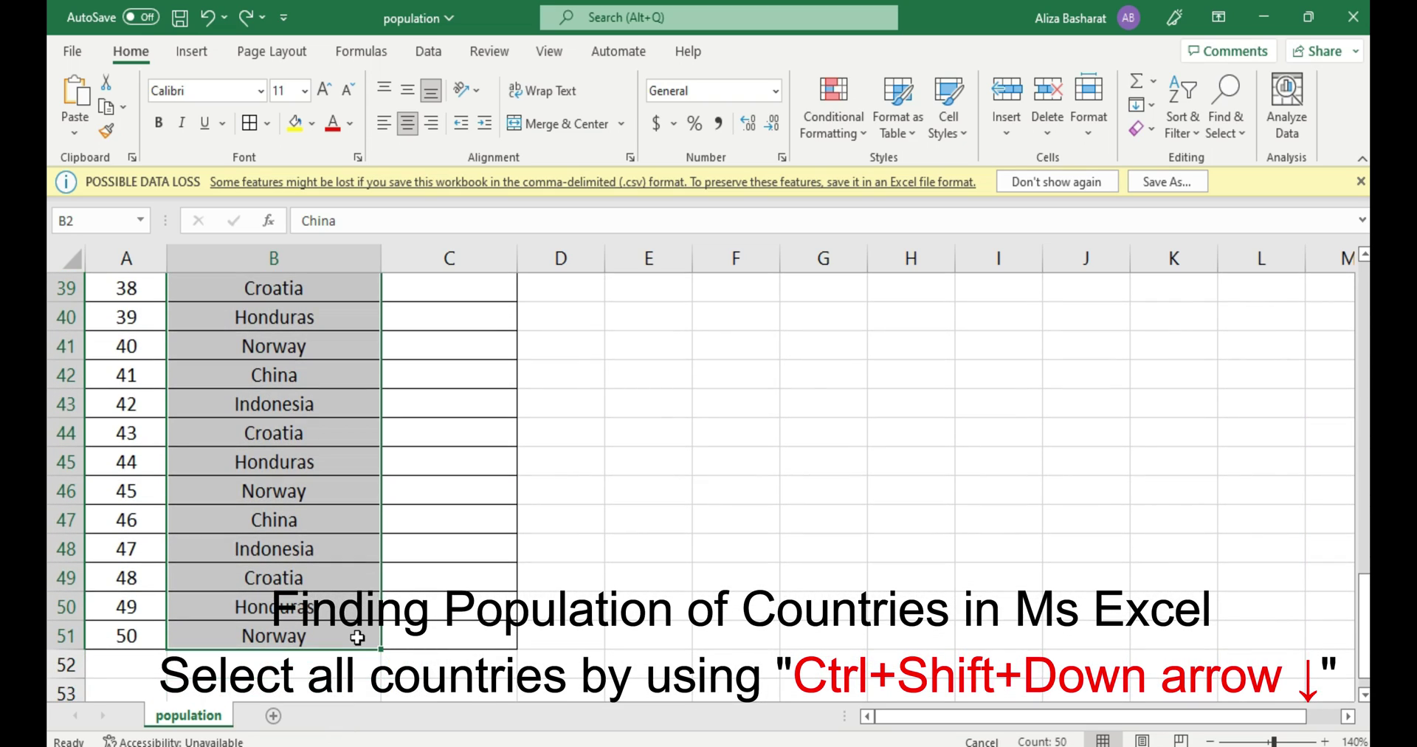
scroll(357, 636, up, 13)
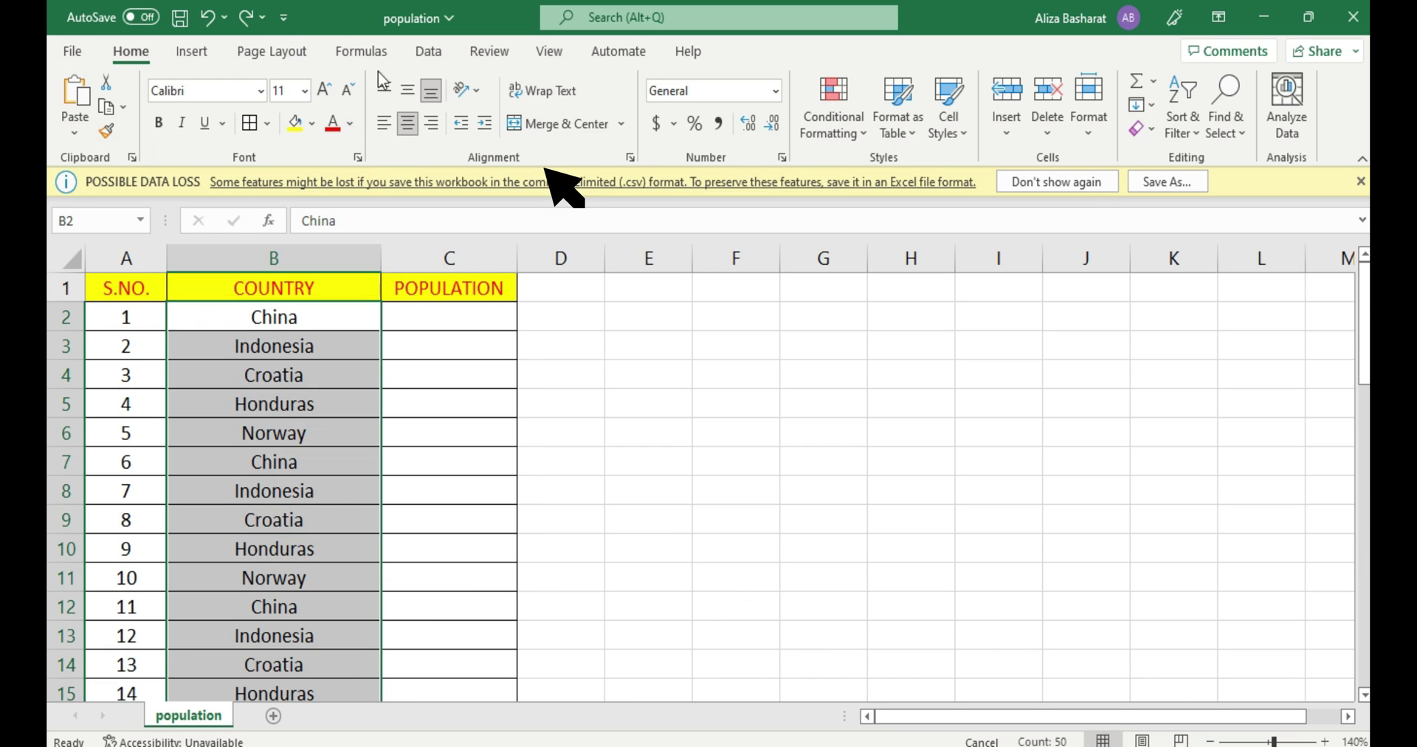
click(429, 51)
click(737, 106)
click(615, 103)
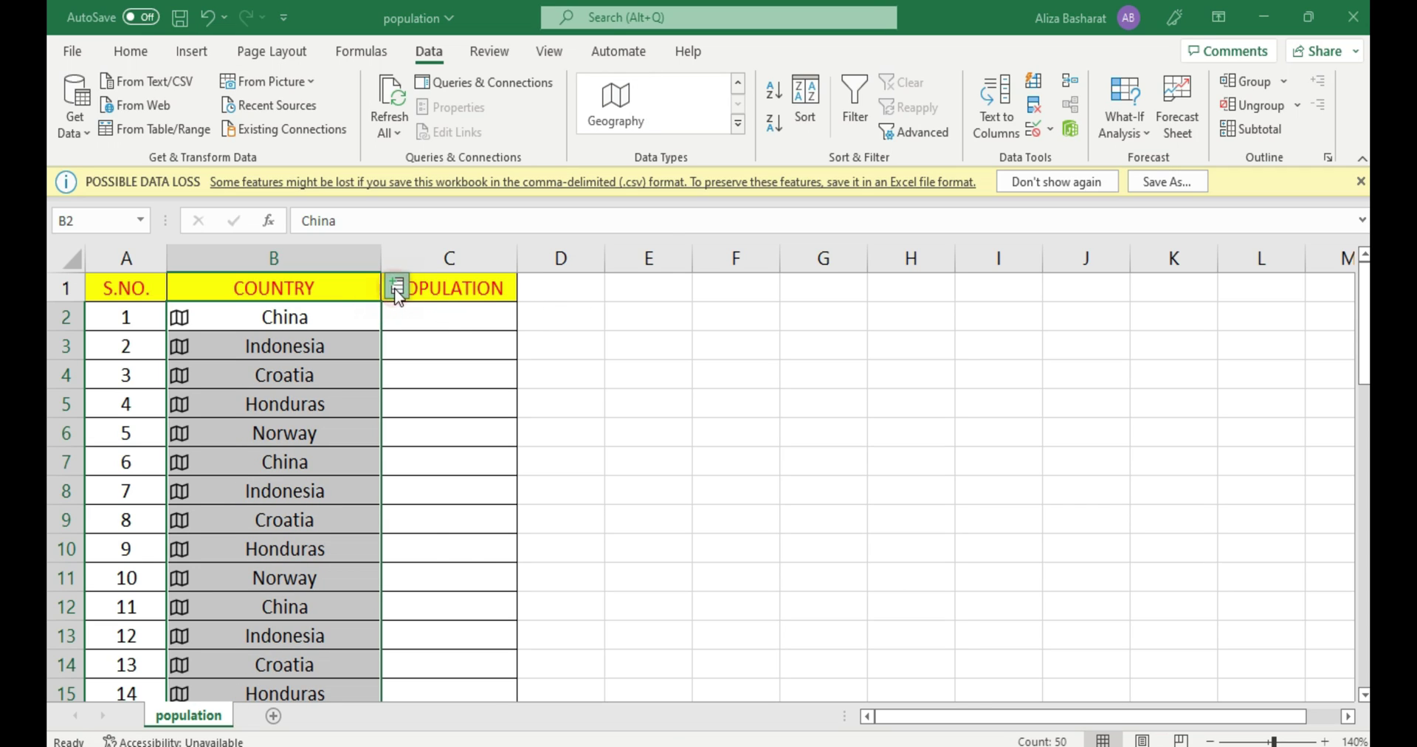
- Extract the Population field from the country cells into column C and review the filled rows
click(395, 287)
scroll(509, 465, down, 1)
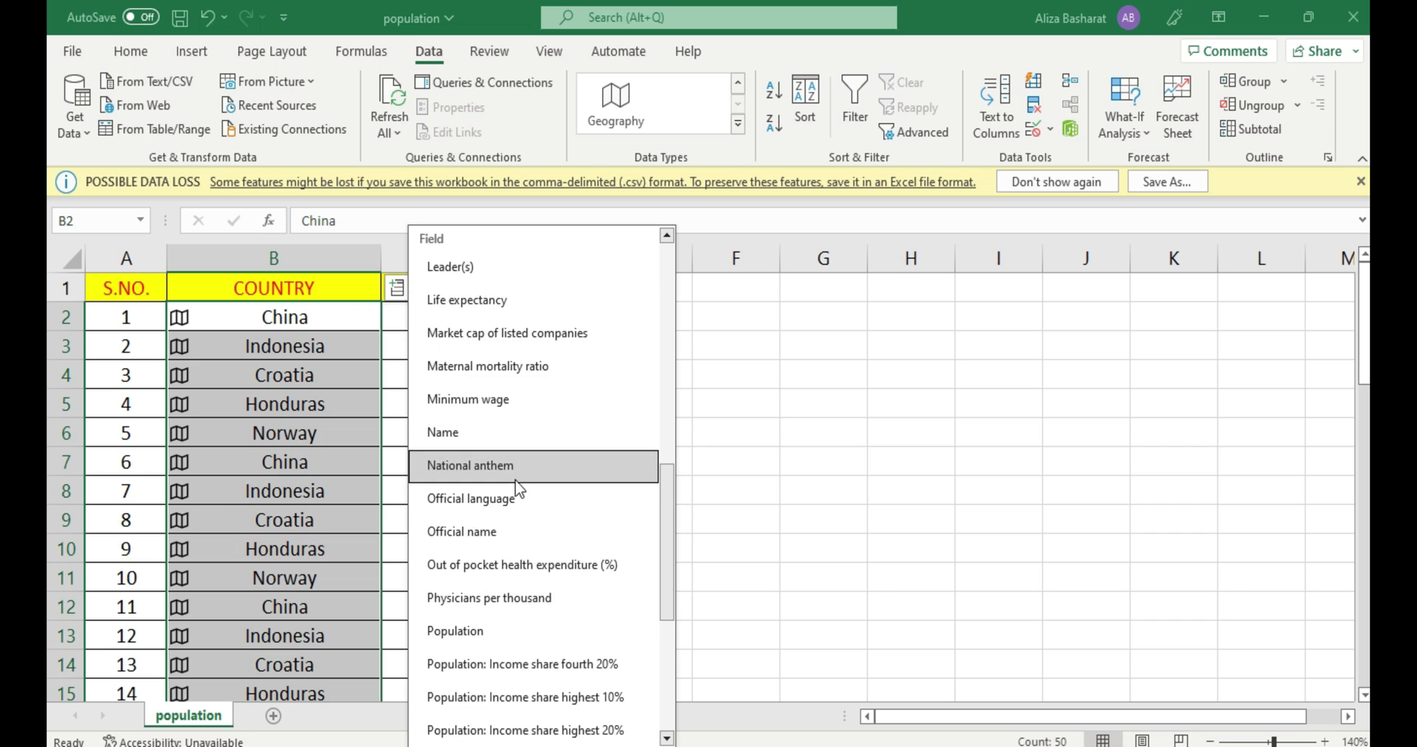
click(518, 629)
scroll(492, 555, down, 14)
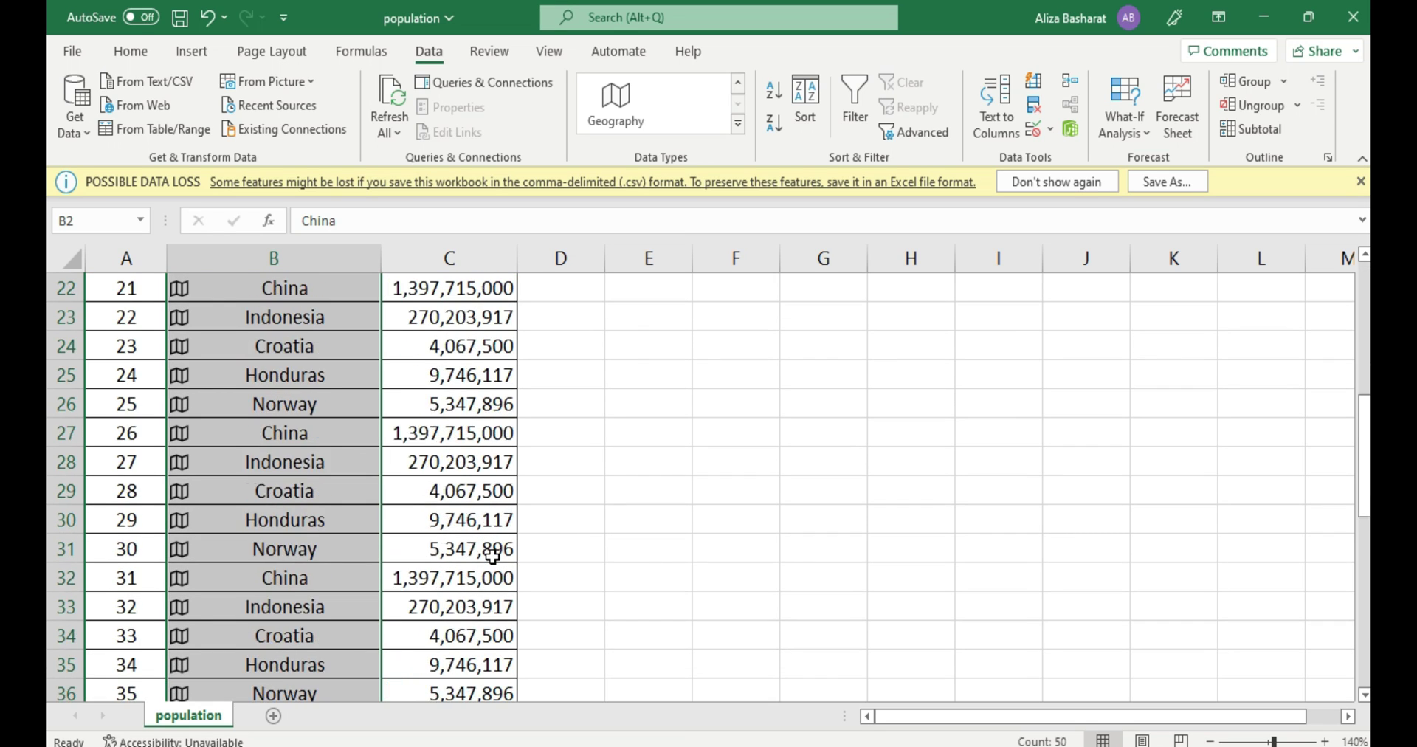
scroll(492, 556, up, 2)
scroll(492, 556, up, 12)
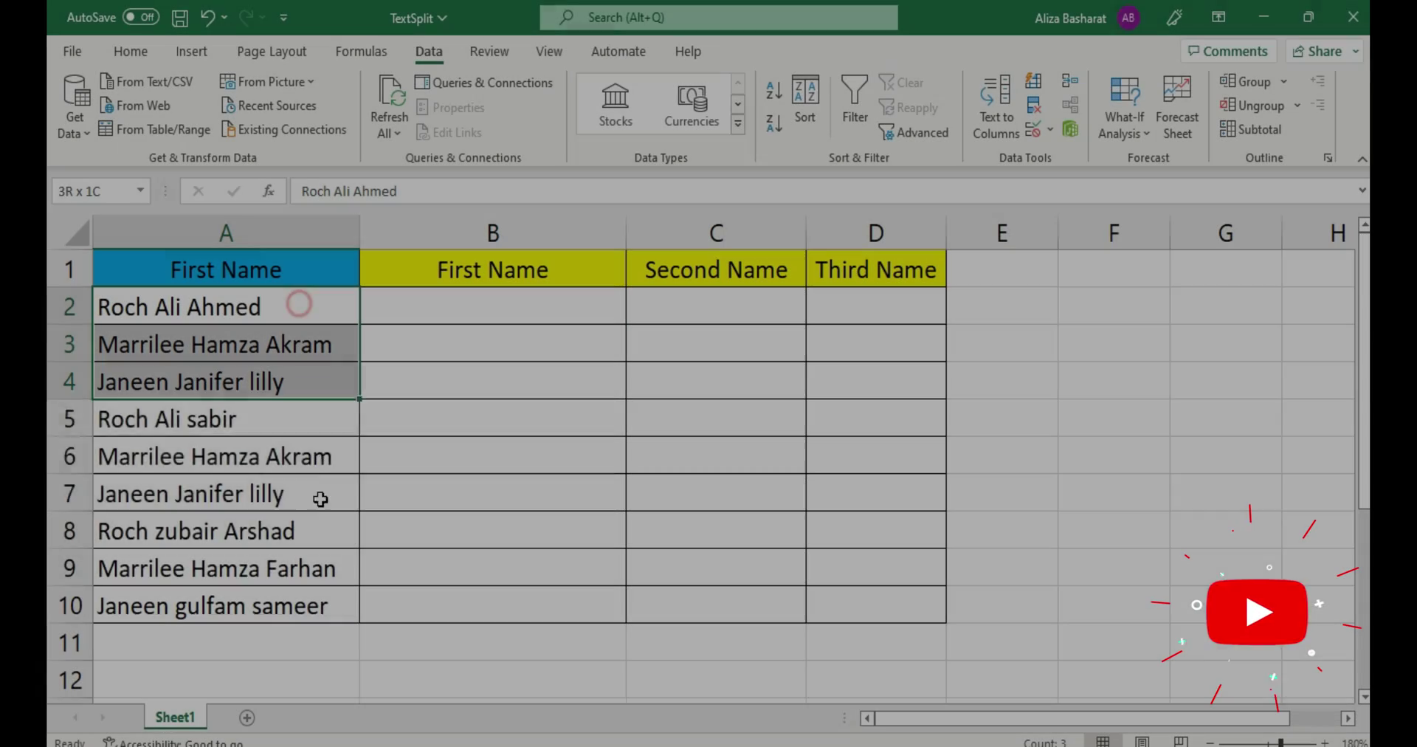
- In the TextSplit workbook, copy the full names in A2:A10 and paste them starting at B2
drag(319, 499, 331, 595)
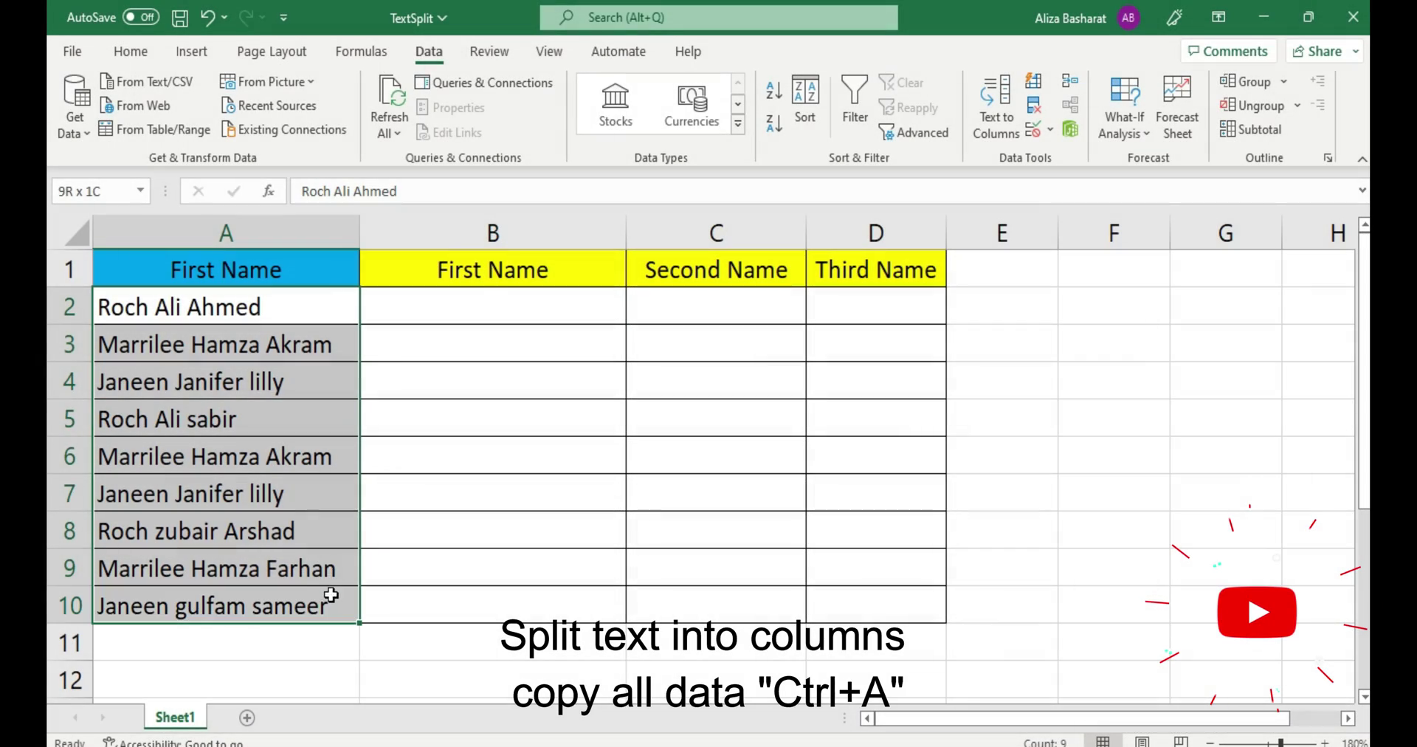
key(ctrl+c)
click(436, 306)
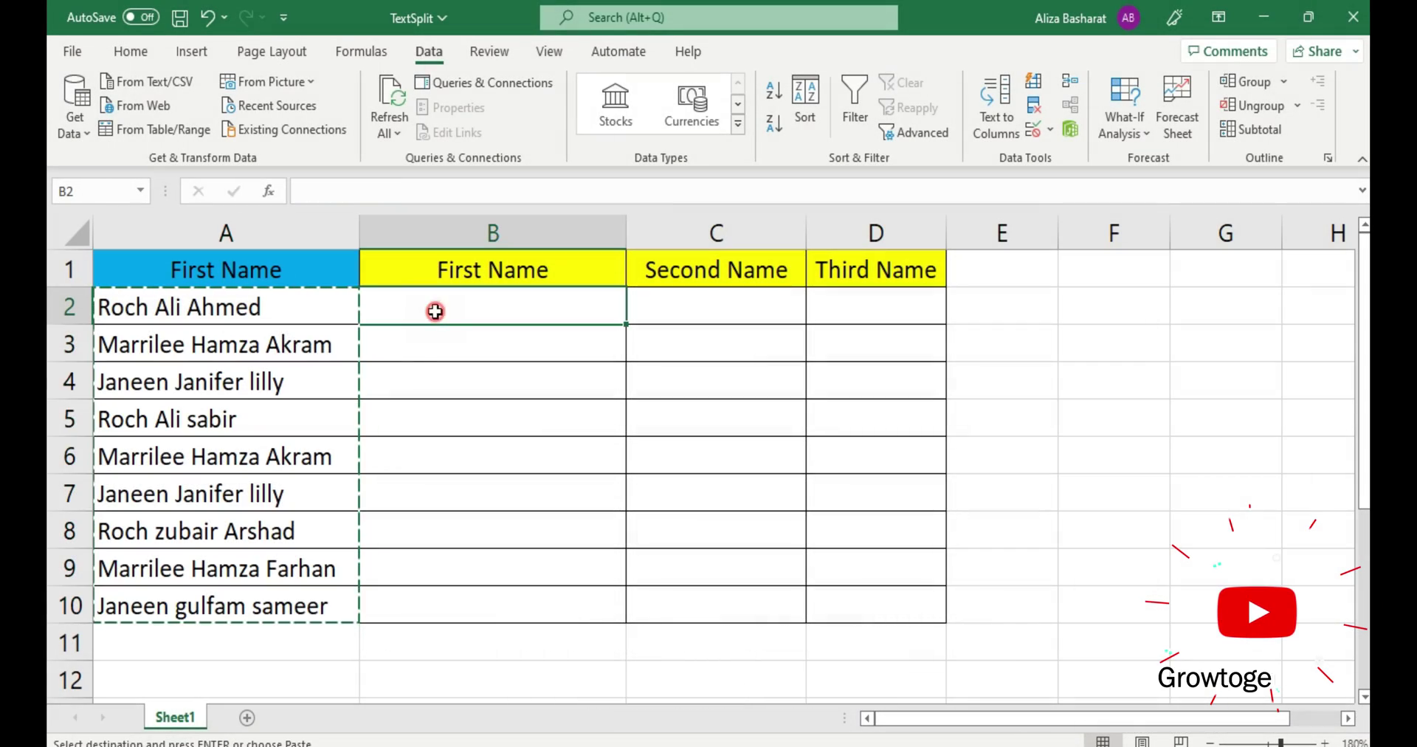
key(ctrl+v)
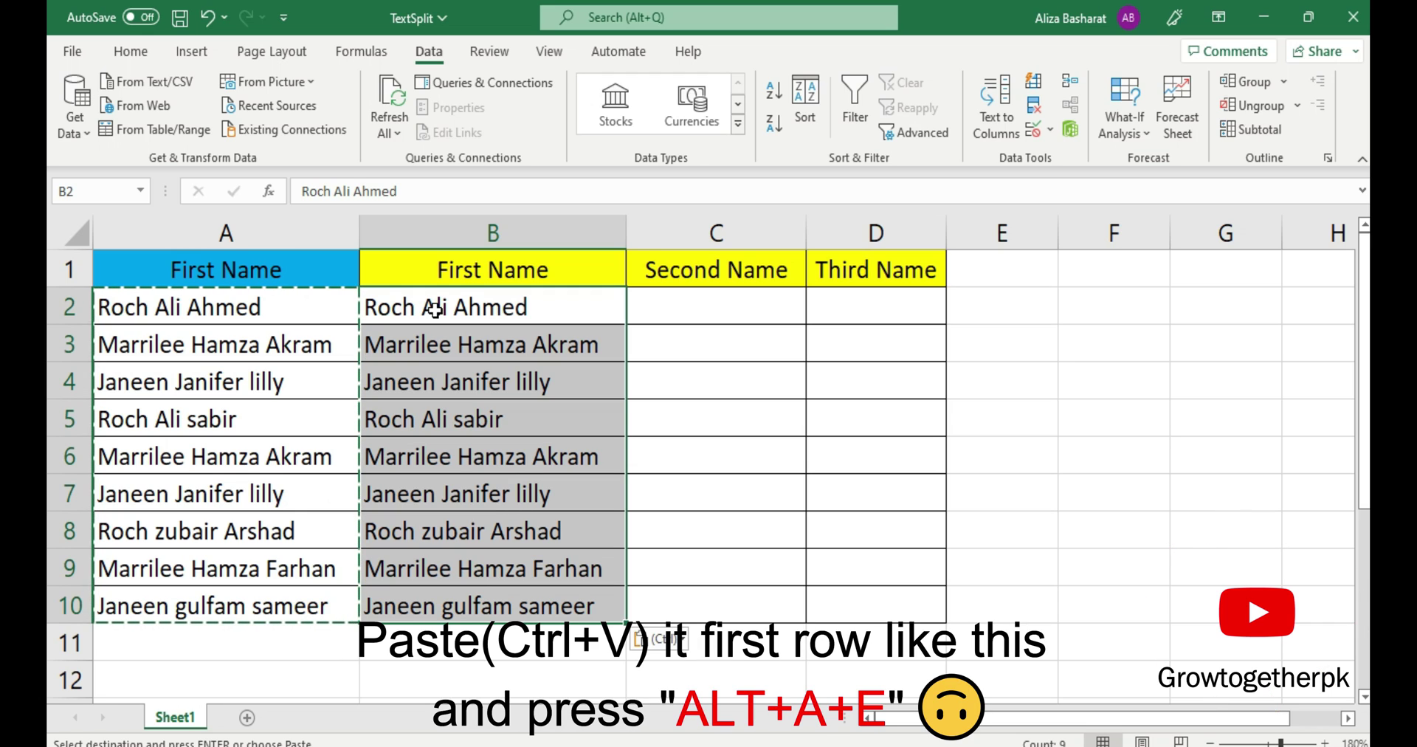
- Split the names in B2:B10 across columns B to D with Text to Columns, Delimited with Space as a delimiter, accepting replacement of existing data
key(alt+a)
key(e)
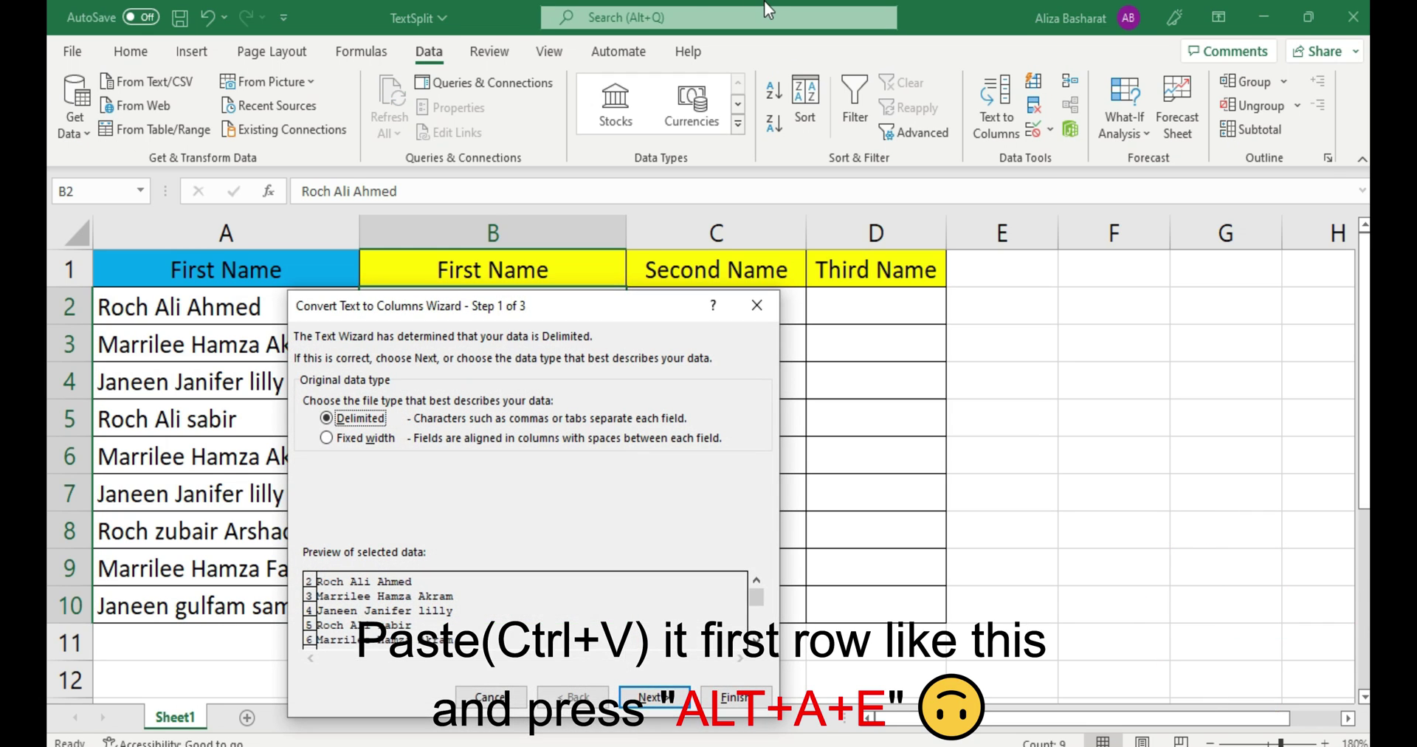
click(653, 697)
click(330, 458)
click(330, 457)
key(alt+c)
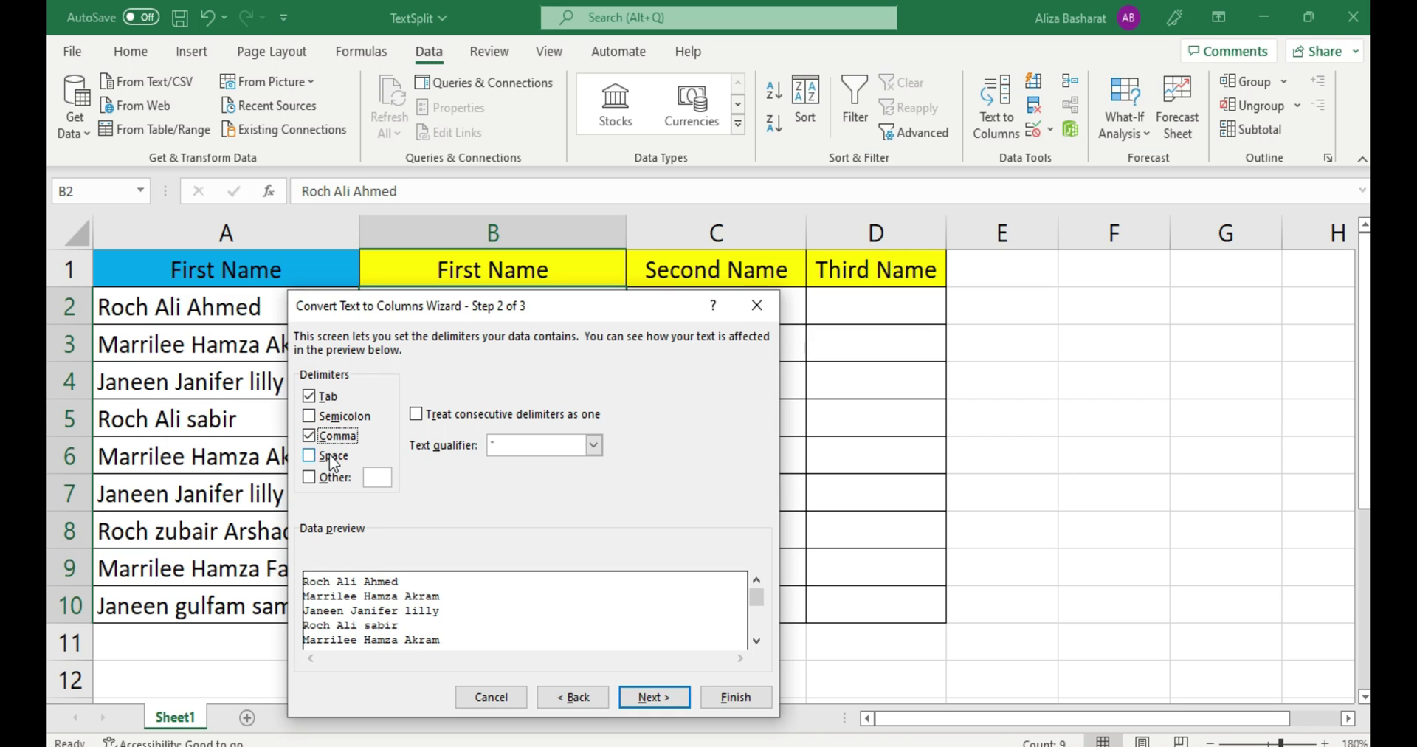
click(331, 462)
click(734, 697)
click(680, 445)
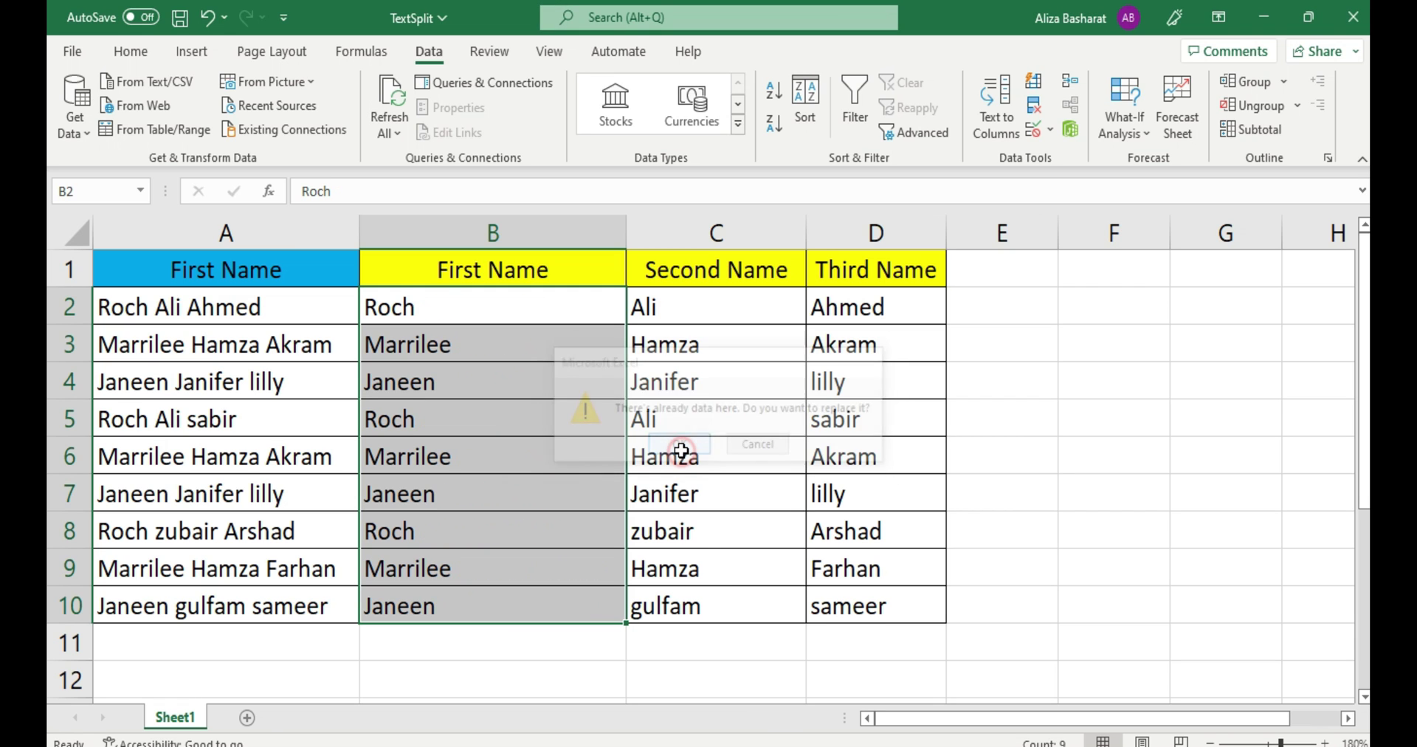